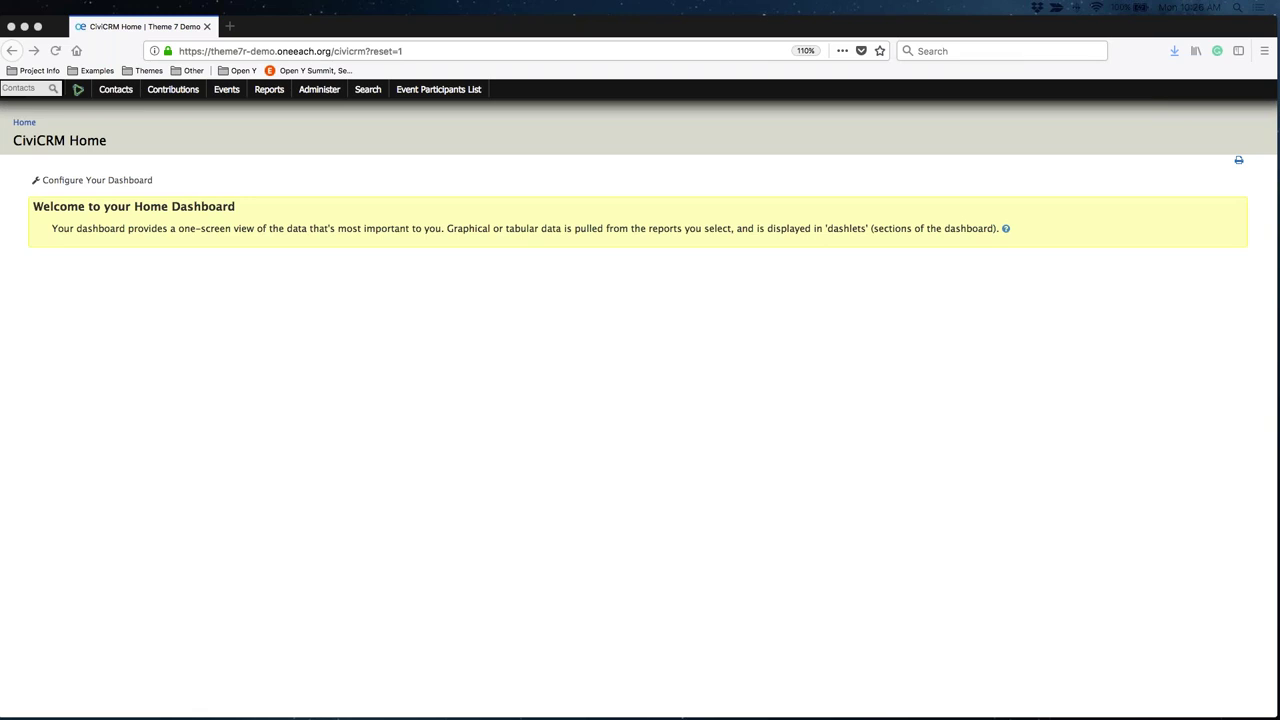
# Step: Start creating a new event and look through the available event templates without choosing one
pyautogui.click(354, 364)
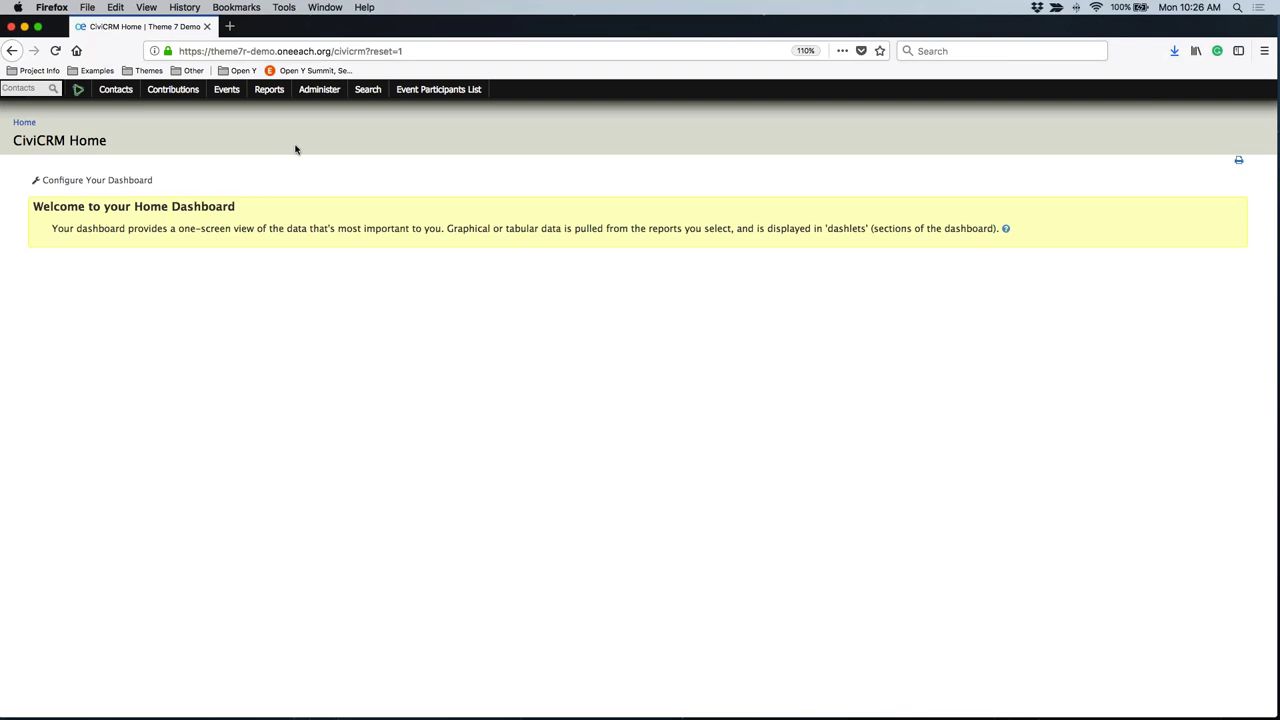
pyautogui.click(227, 91)
pyautogui.click(227, 91)
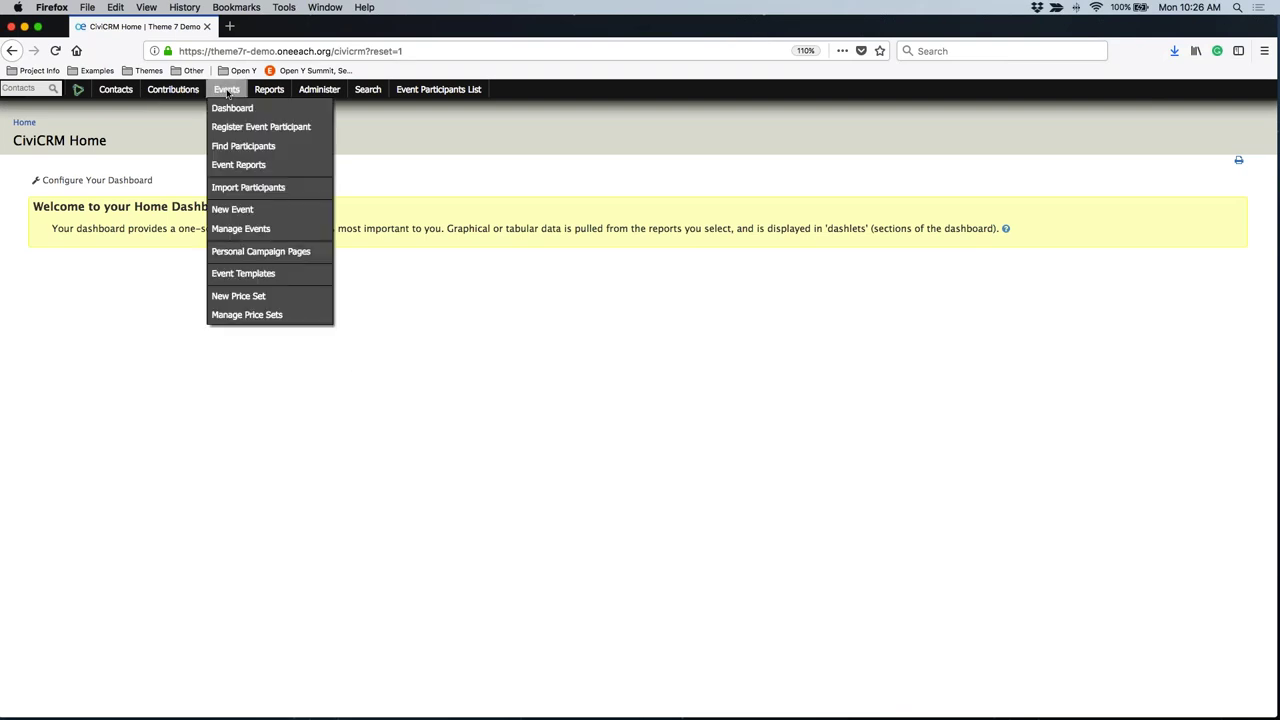
pyautogui.click(232, 214)
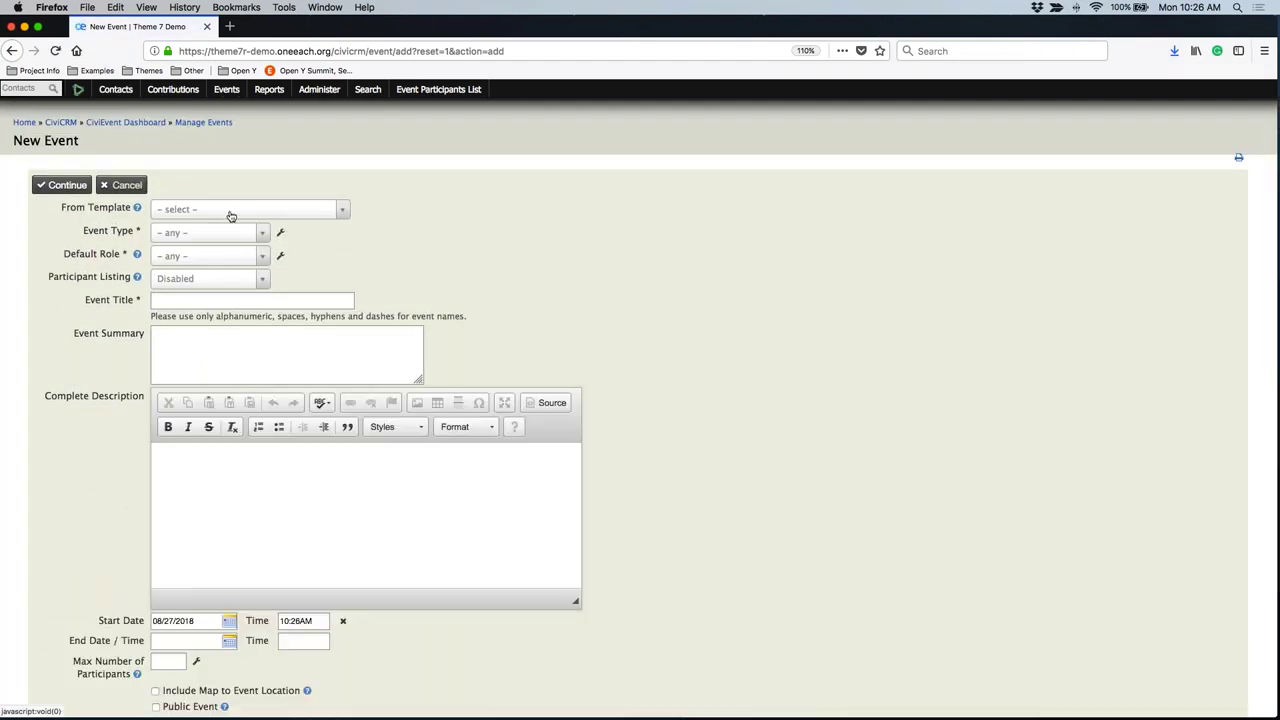
pyautogui.moveTo(227, 92)
pyautogui.click(240, 209)
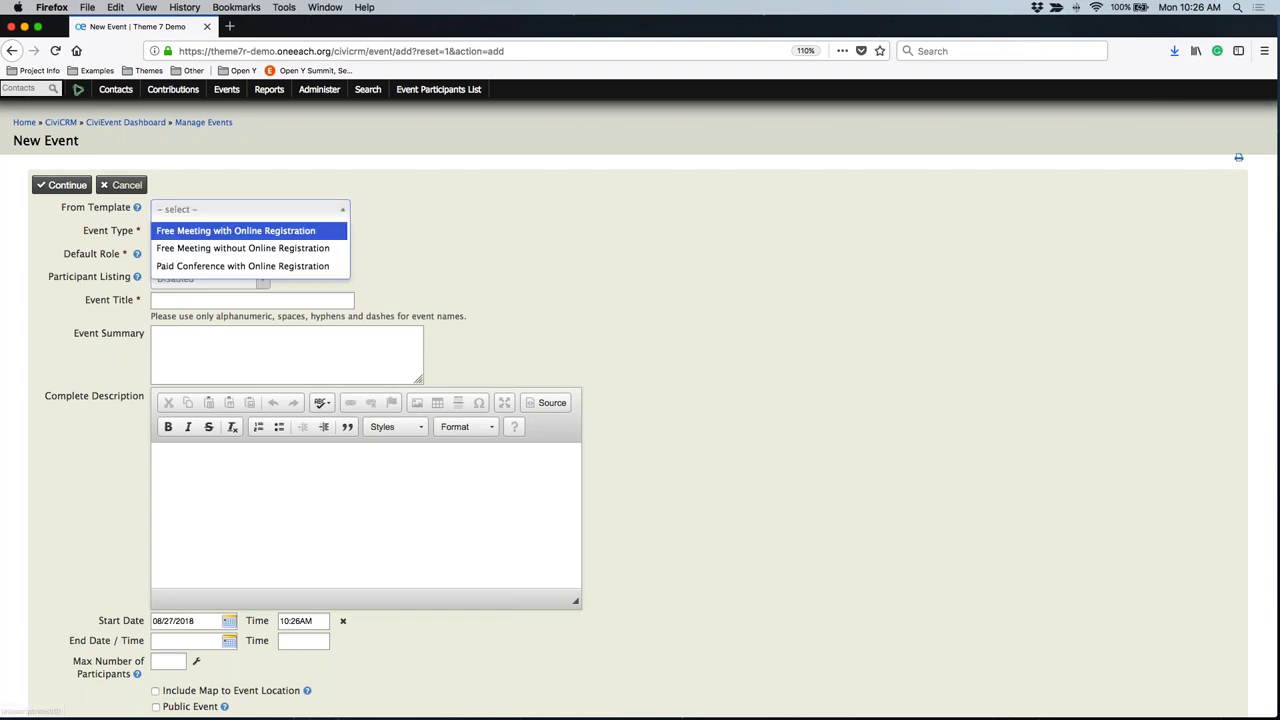
pyautogui.click(442, 218)
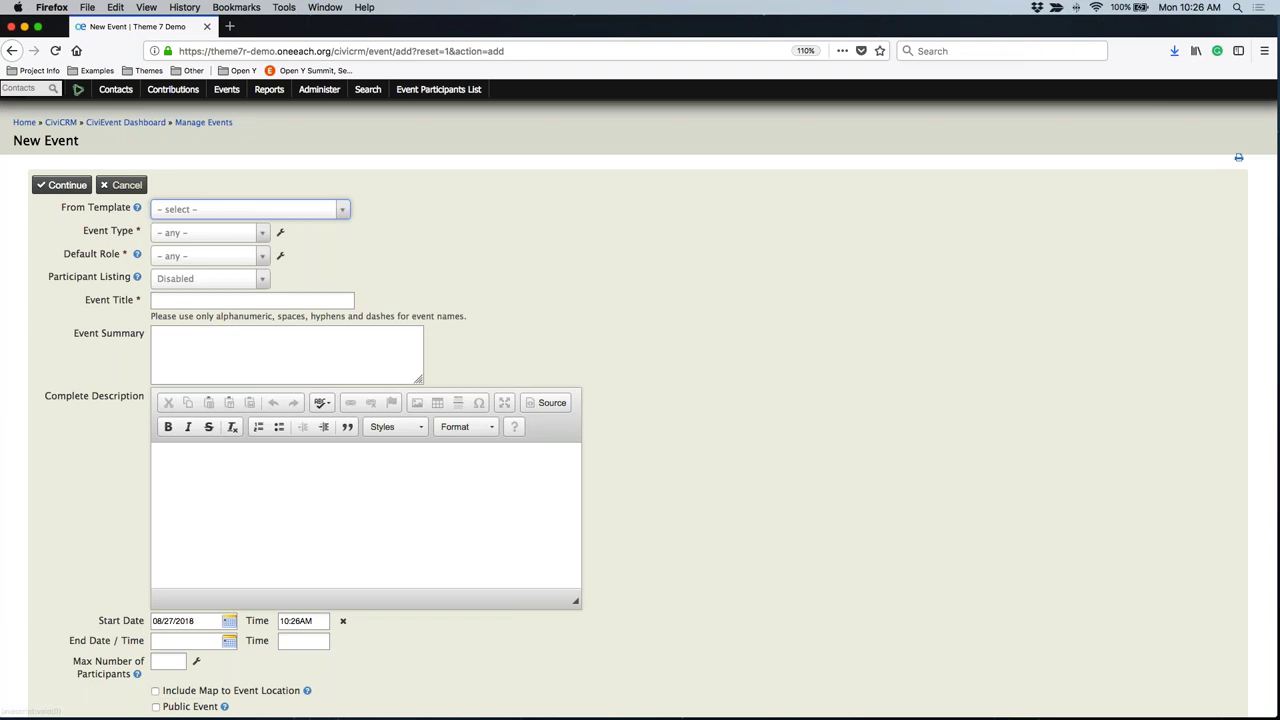
# Step: Set the event type to Performance and the default participant role to Attendee
pyautogui.click(184, 240)
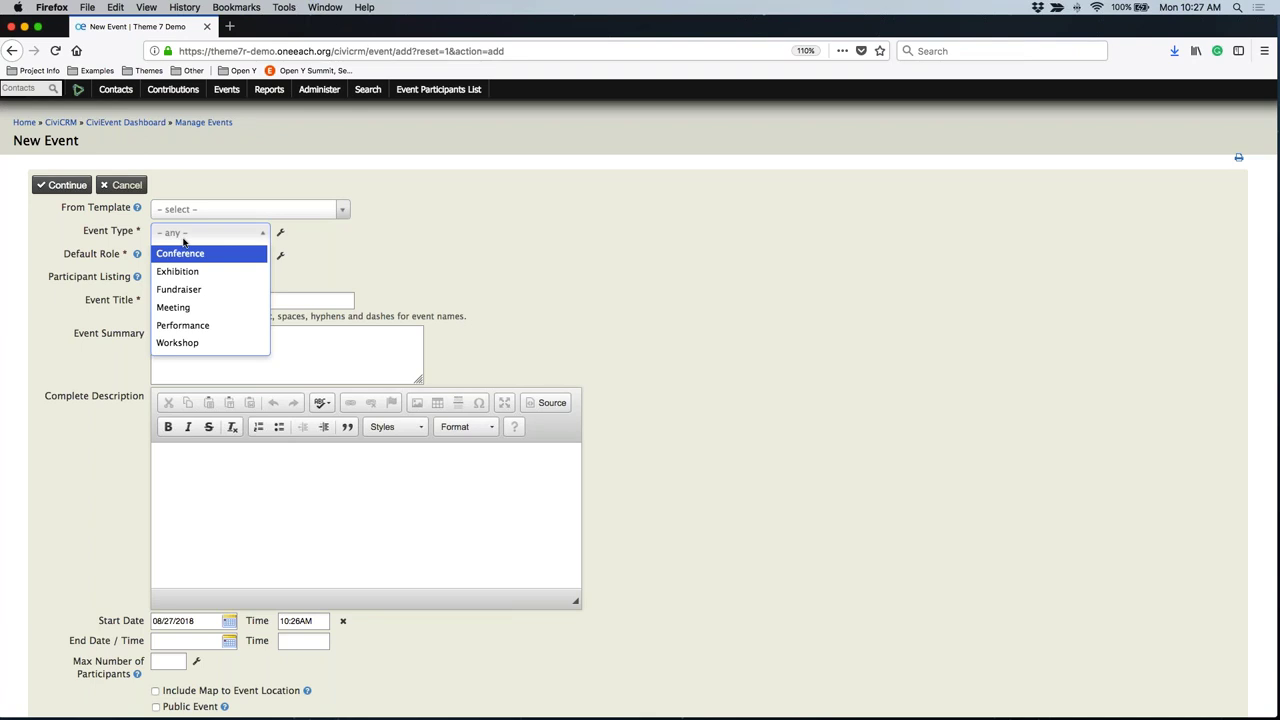
pyautogui.click(226, 326)
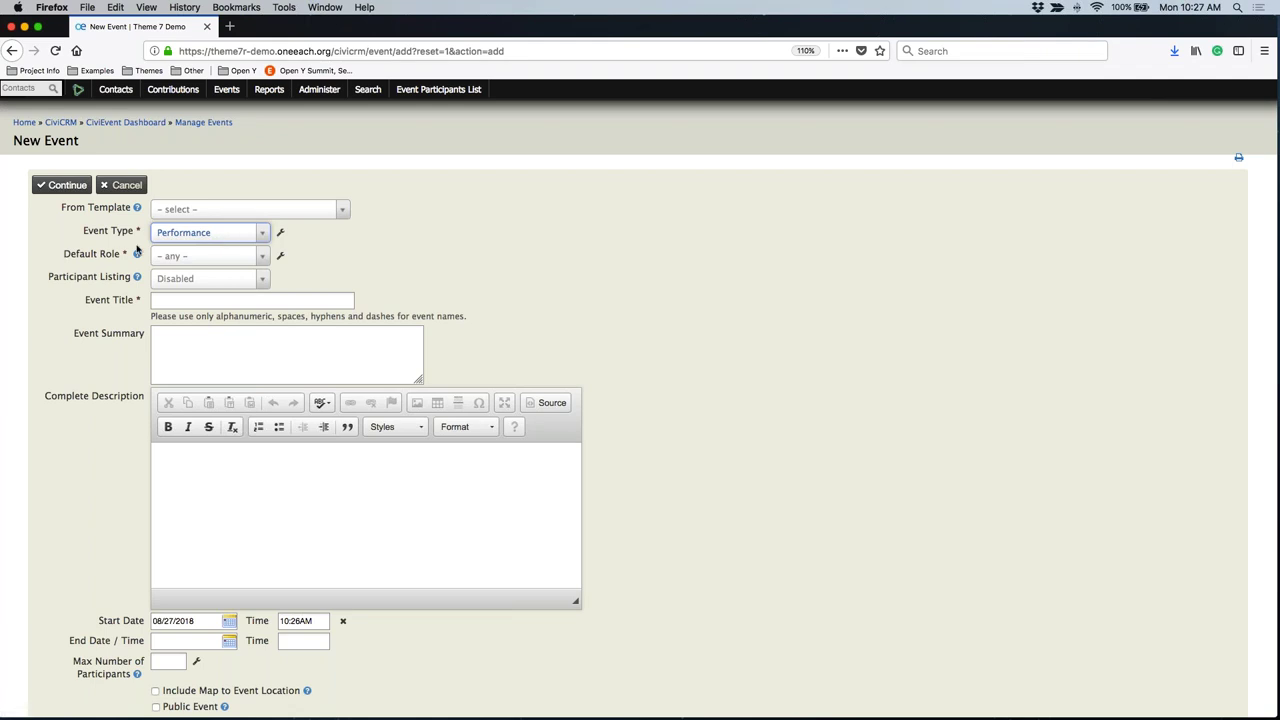
pyautogui.click(200, 256)
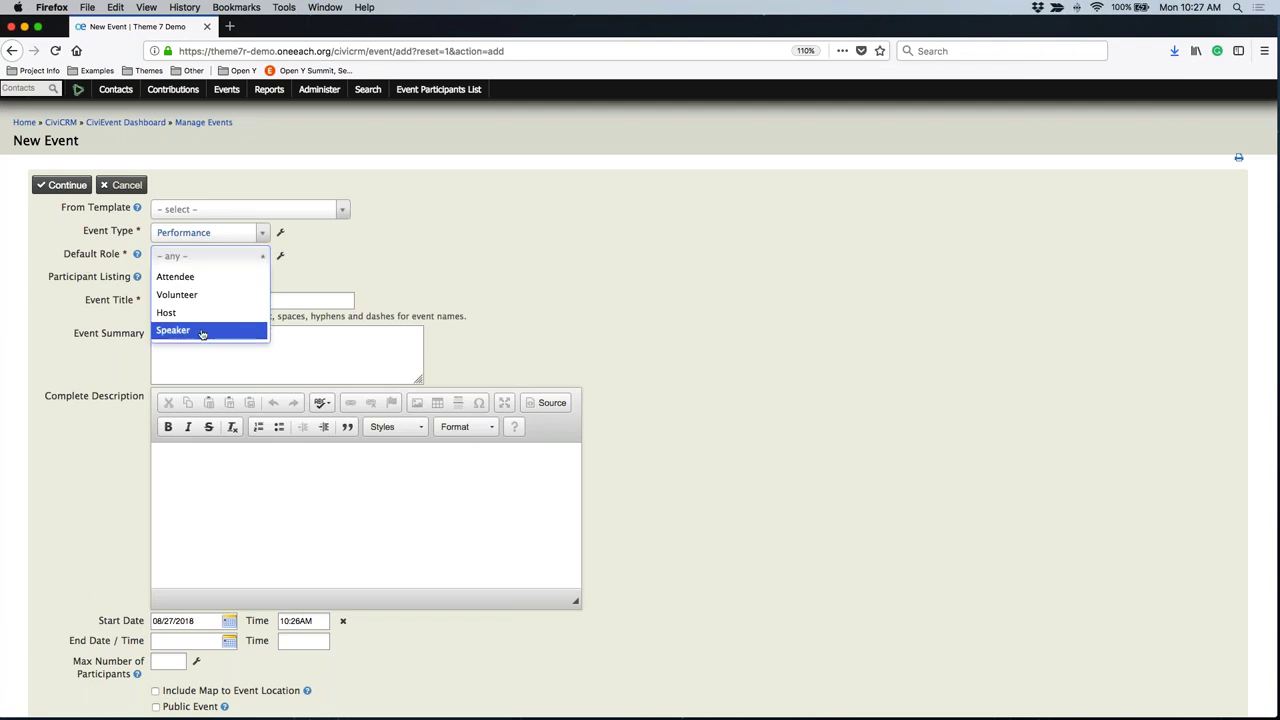
pyautogui.click(183, 280)
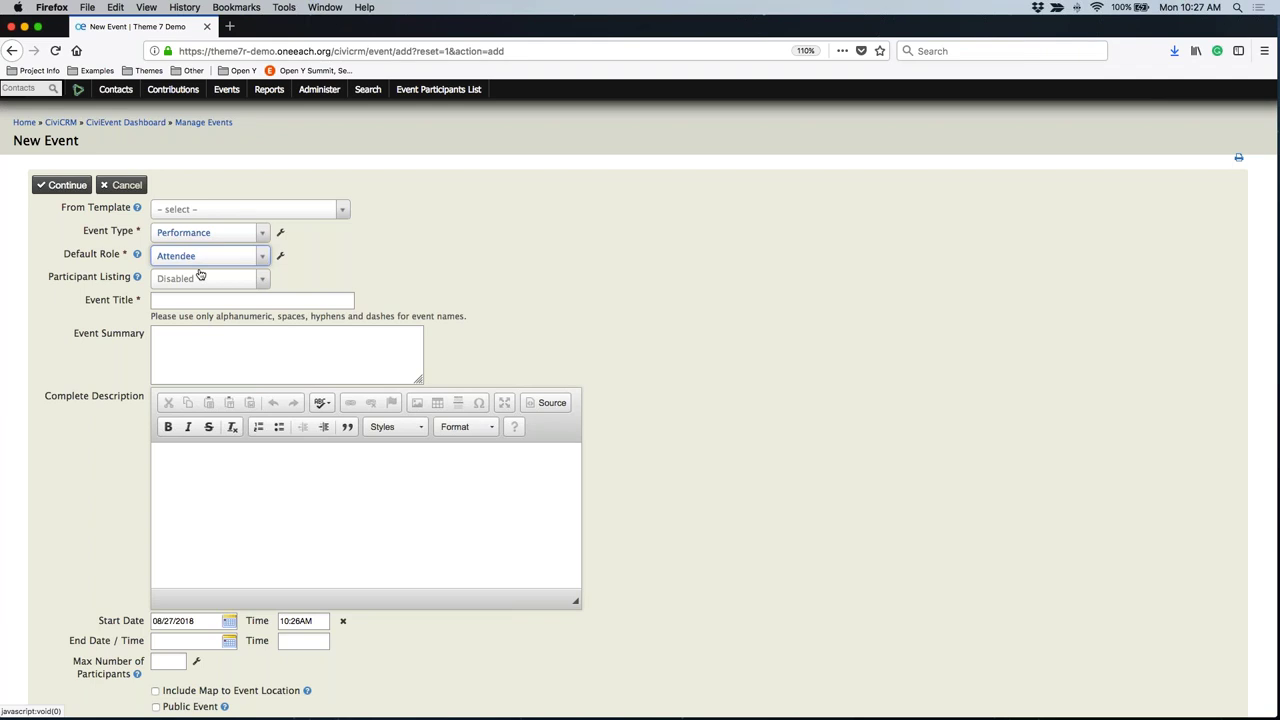
pyautogui.click(228, 257)
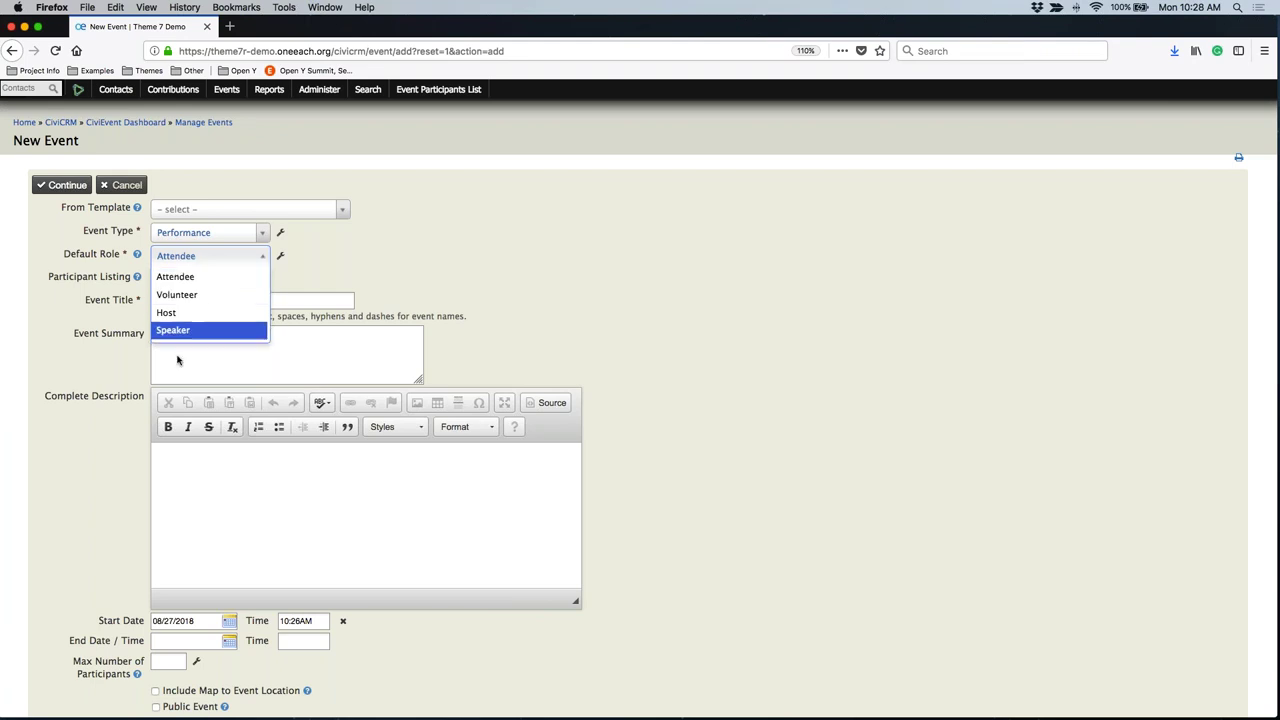
pyautogui.press('Return')
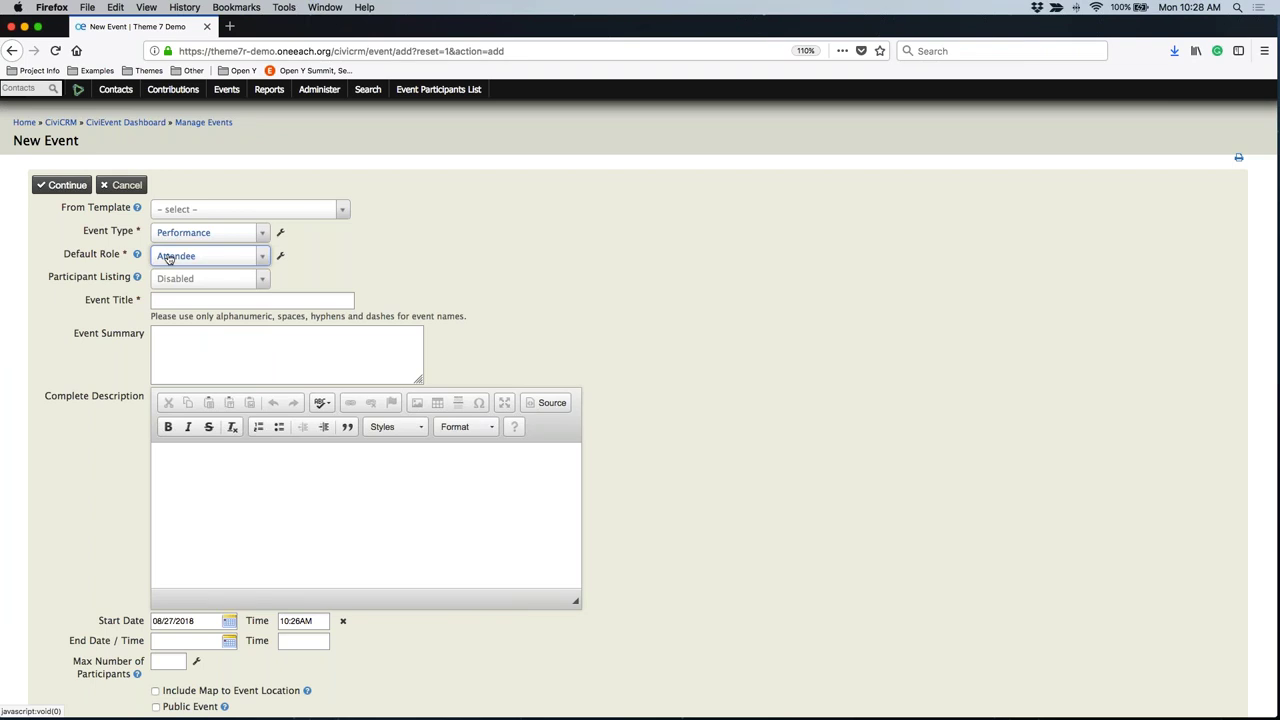
# Step: Try the Name and Email option for the participant listing, and clear the selection again
pyautogui.click(188, 280)
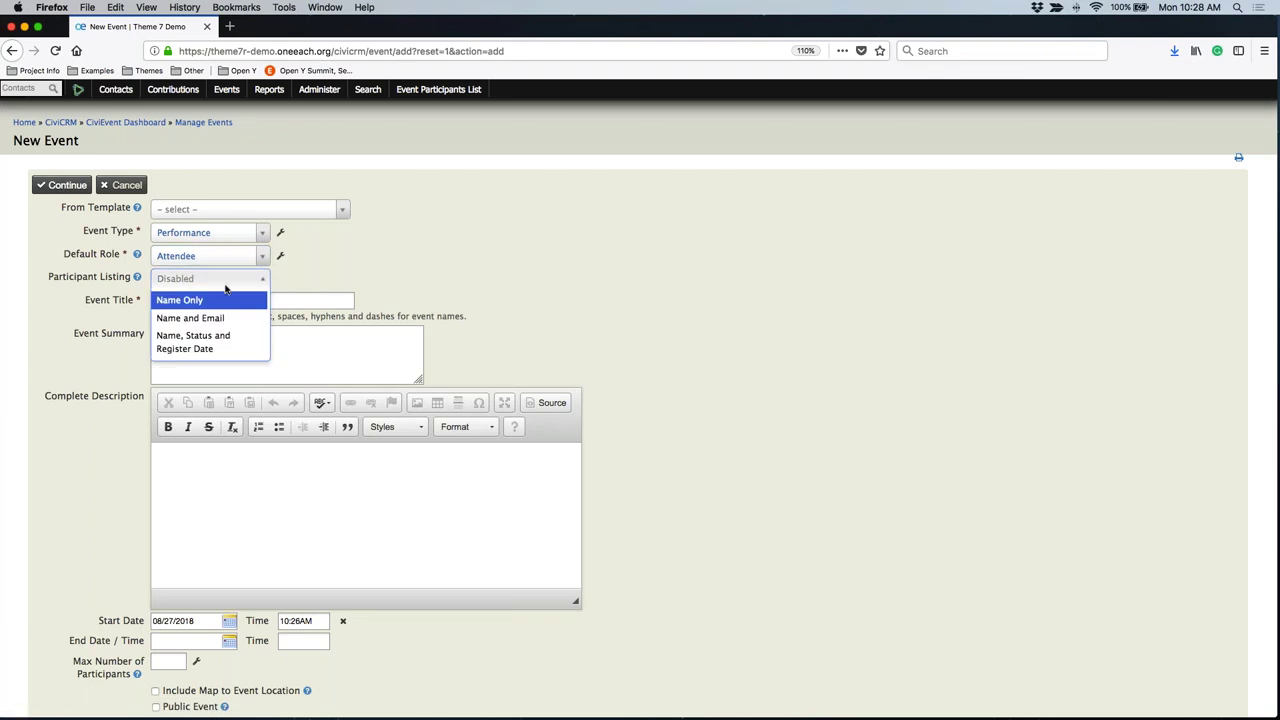
pyautogui.click(248, 320)
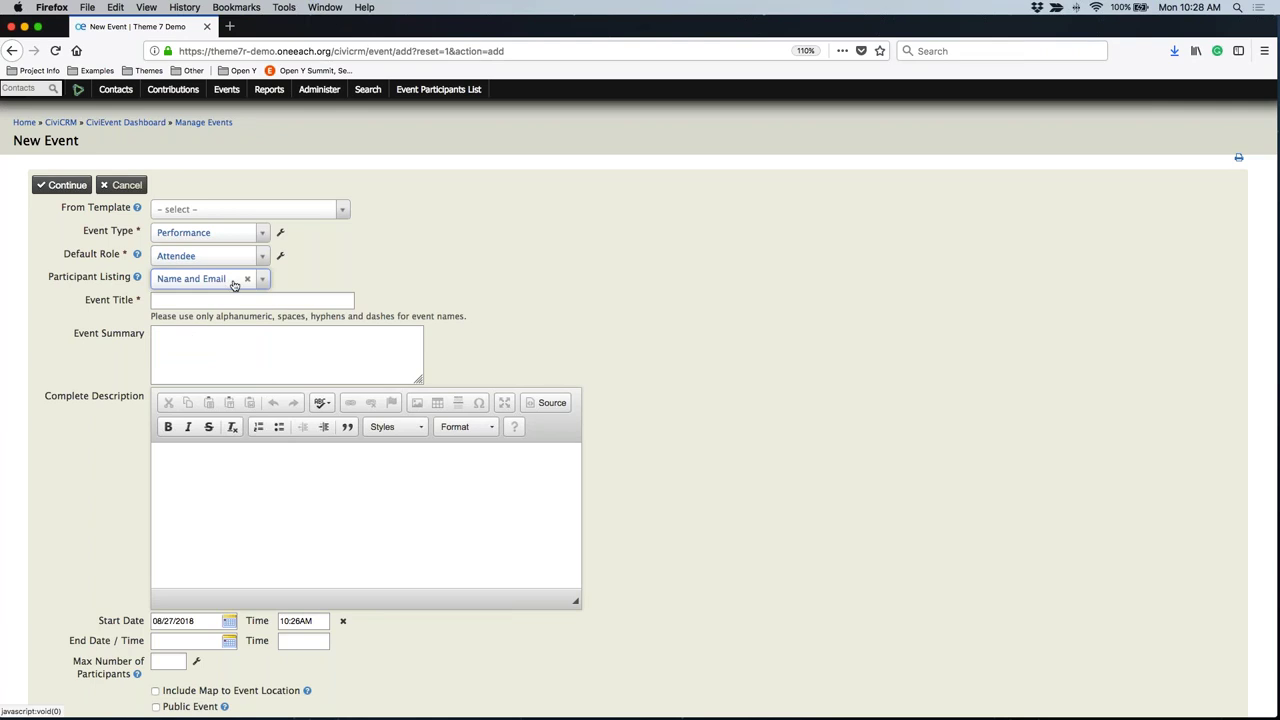
pyautogui.click(232, 288)
pyautogui.click(185, 318)
pyautogui.click(247, 279)
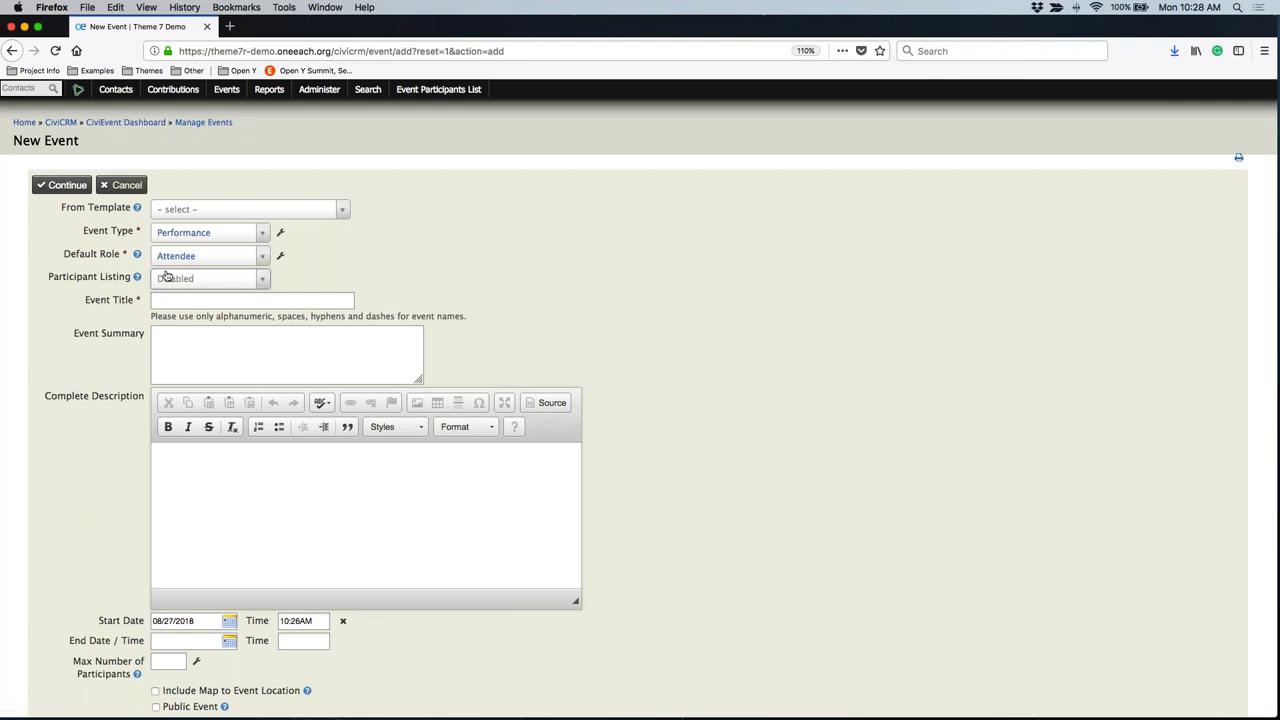
# Step: Enter "Concert Series" as the event title
pyautogui.click(153, 300)
pyautogui.write('Concert Series')
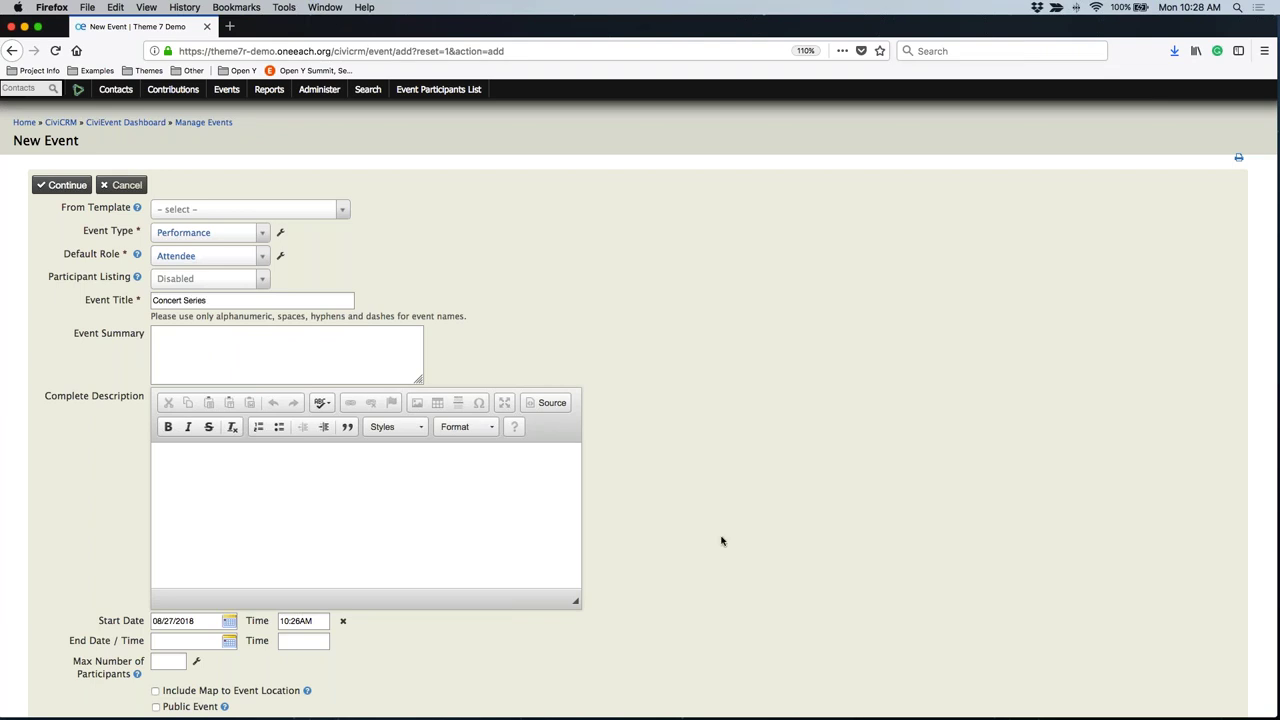
# Step: Write the complete description in two paragraphs: "Here is a good place to put some quick details about the event." and "Join us for this awesome event."
pyautogui.click(323, 474)
pyautogui.moveTo(63, 338); pyautogui.dragTo(146, 336)
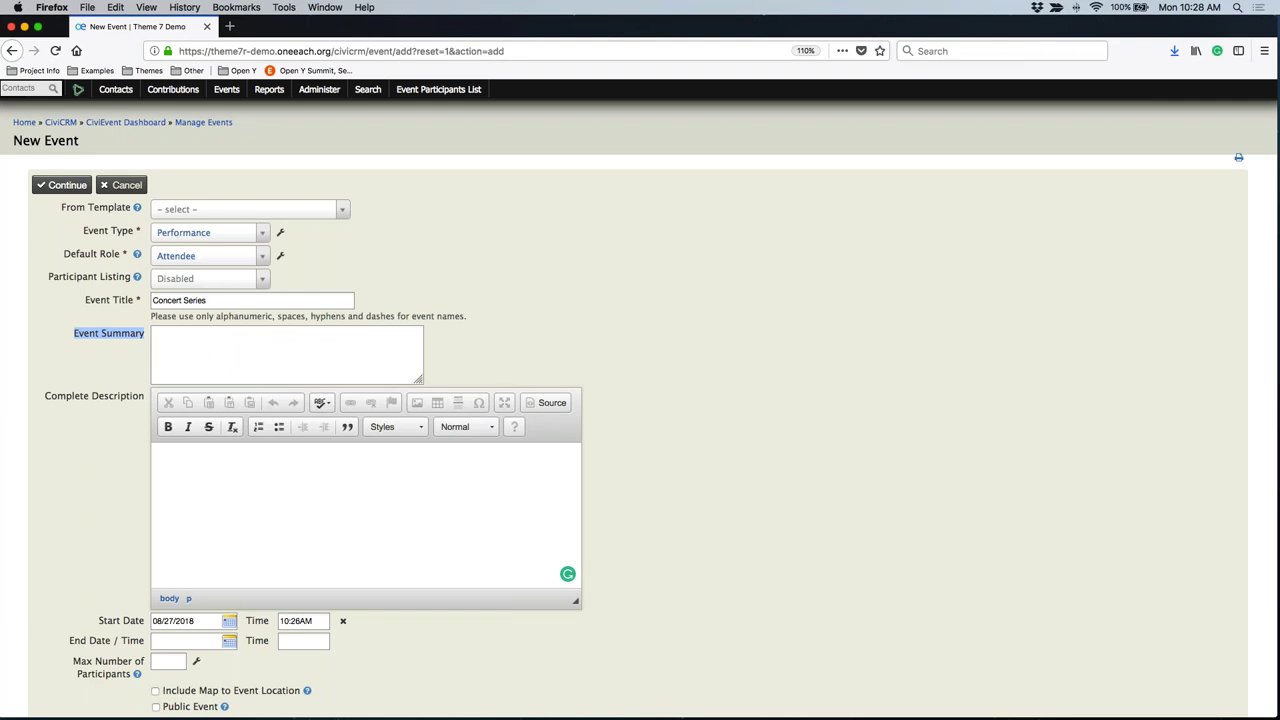
pyautogui.scroll(-2, 308, 508)
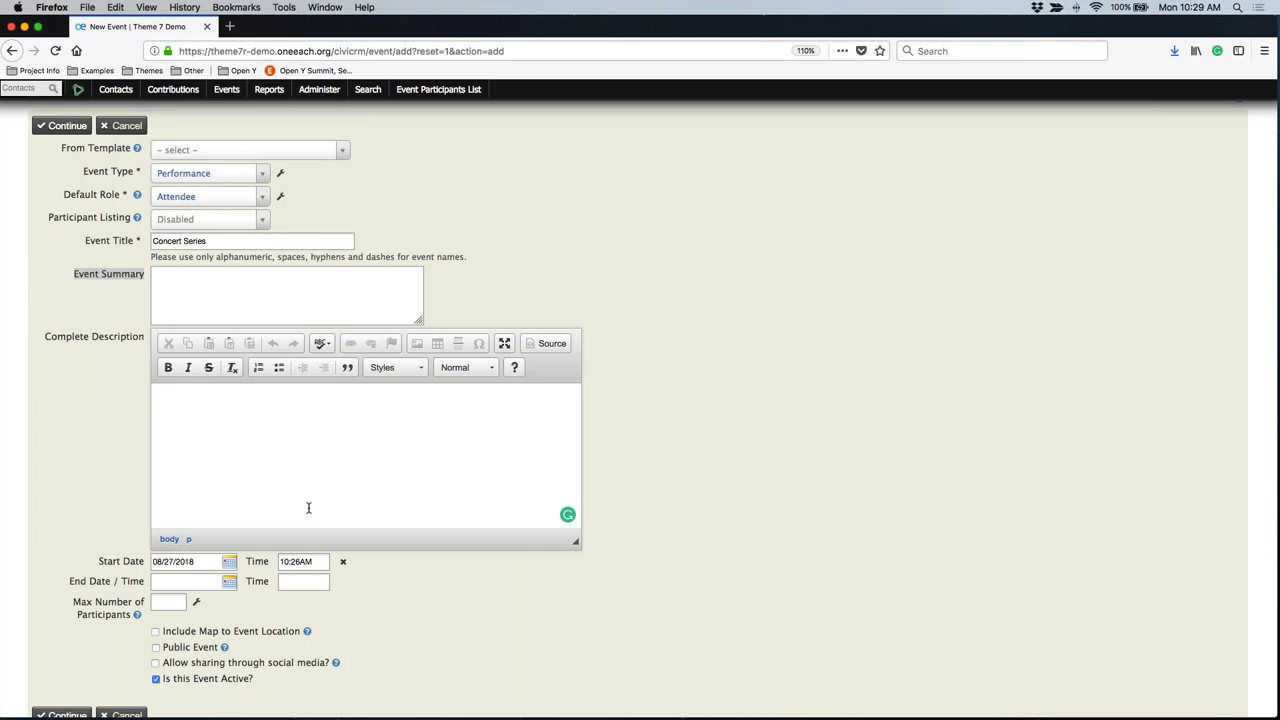
pyautogui.write('Here is a good p')
pyautogui.write('lace to put s')
pyautogui.write('ome examp')
pyautogui.press('BackSpace')
pyautogui.press('BackSpace')
pyautogui.press('BackSpace')
pyautogui.press('BackSpace')
pyautogui.press('BackSpace')
pyautogui.write('quick')
pyautogui.press('BackSpace')
pyautogui.press('BackSpace')
pyautogui.press('BackSpace')
pyautogui.press('BackSpace')
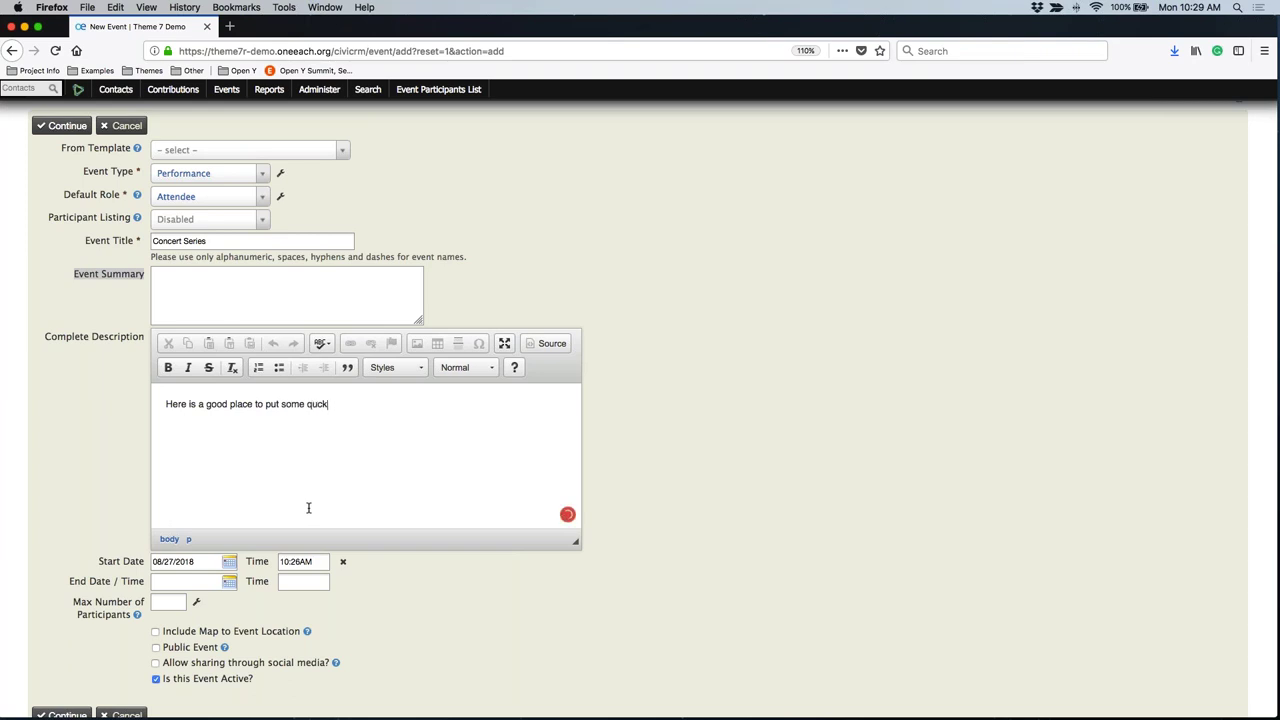
pyautogui.write('uick details about the events')
pyautogui.press('Return')
pyautogui.write('Join us ')
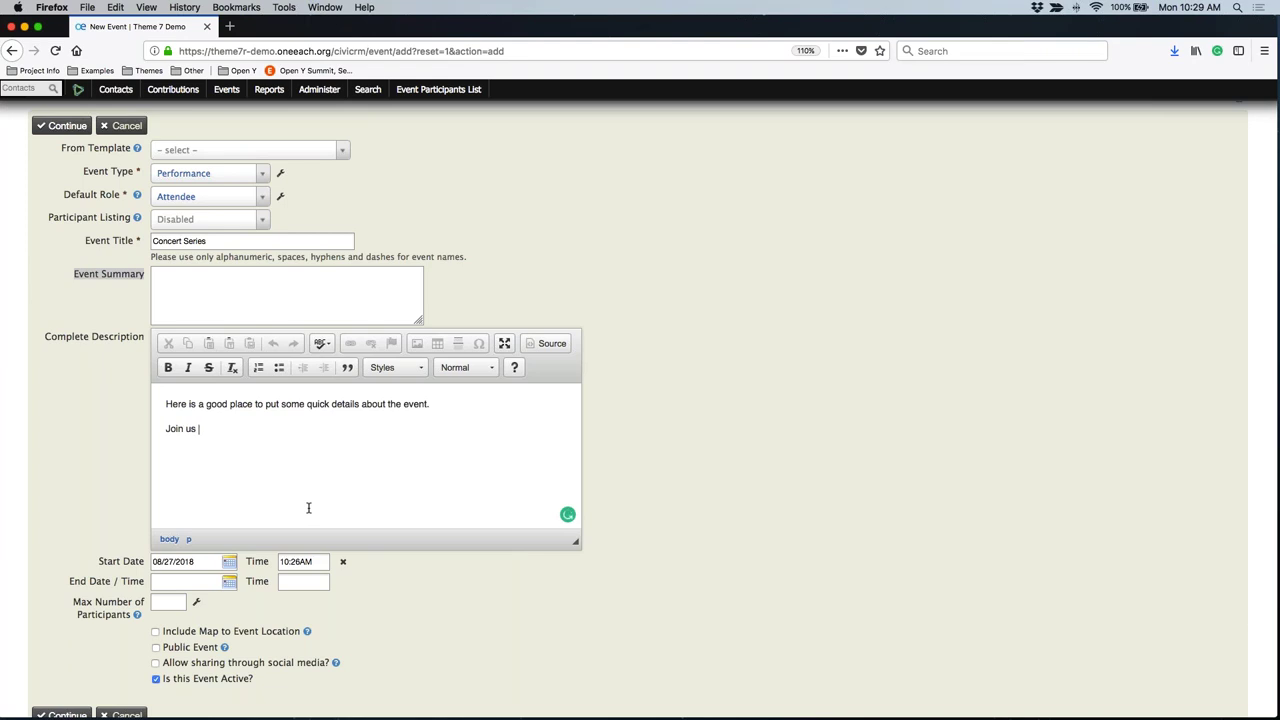
pyautogui.write('for this awesome event.')
# Step: Make the first sentence of the complete description bold
pyautogui.moveTo(443, 408); pyautogui.dragTo(140, 407)
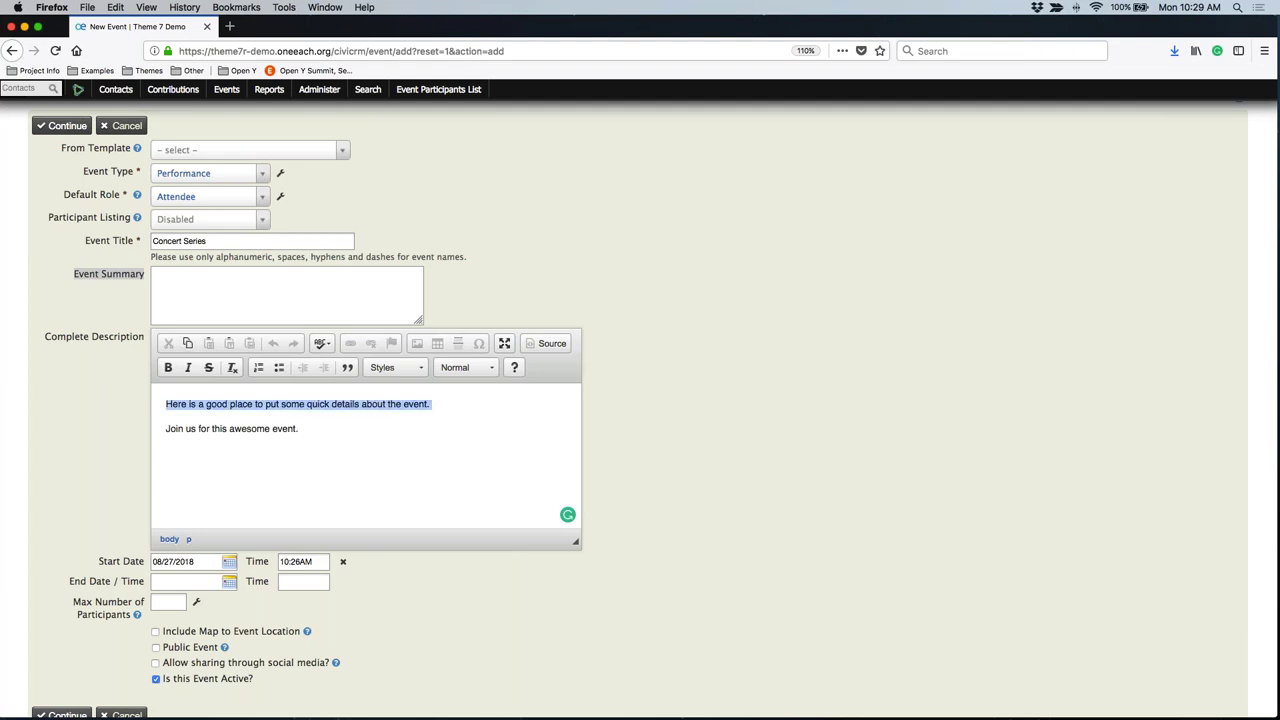
pyautogui.click(166, 368)
pyautogui.click(297, 483)
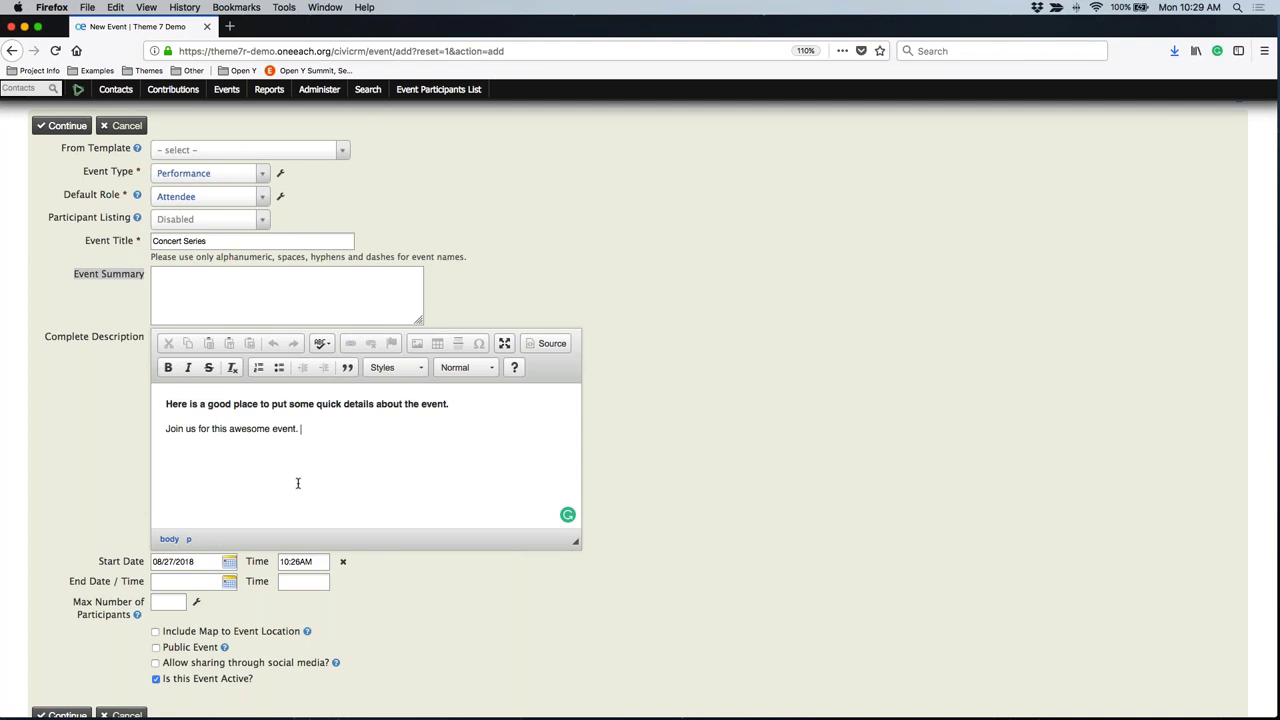
# Step: Try to browse the server for an image to insert in the complete description, and cancel the image properties
pyautogui.scroll(-1, 325, 478)
pyautogui.scroll(-1, 325, 478)
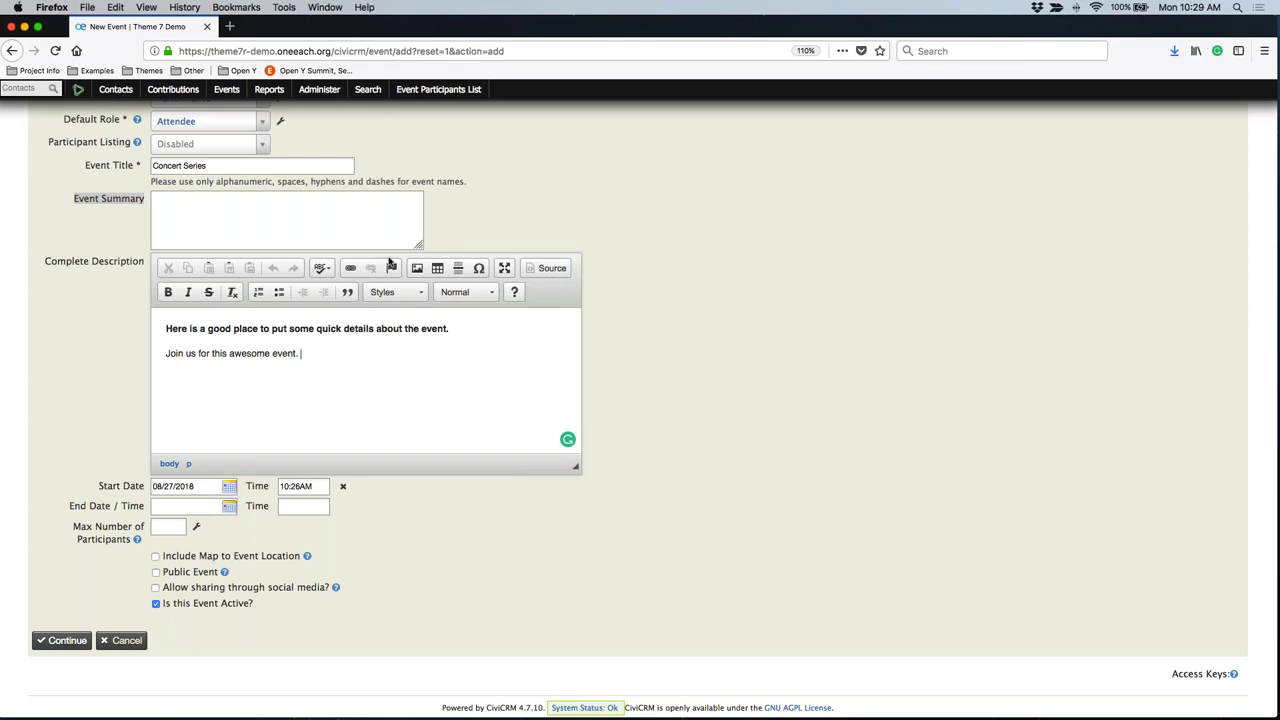
pyautogui.click(417, 269)
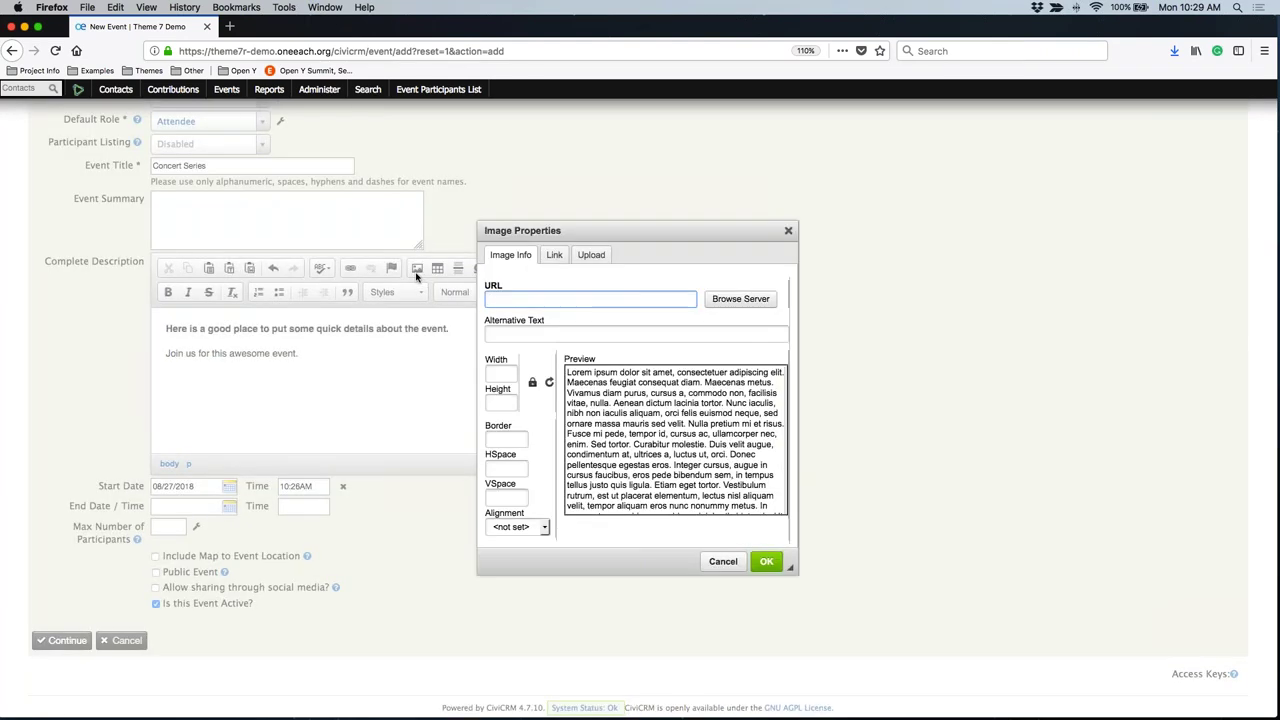
pyautogui.click(740, 299)
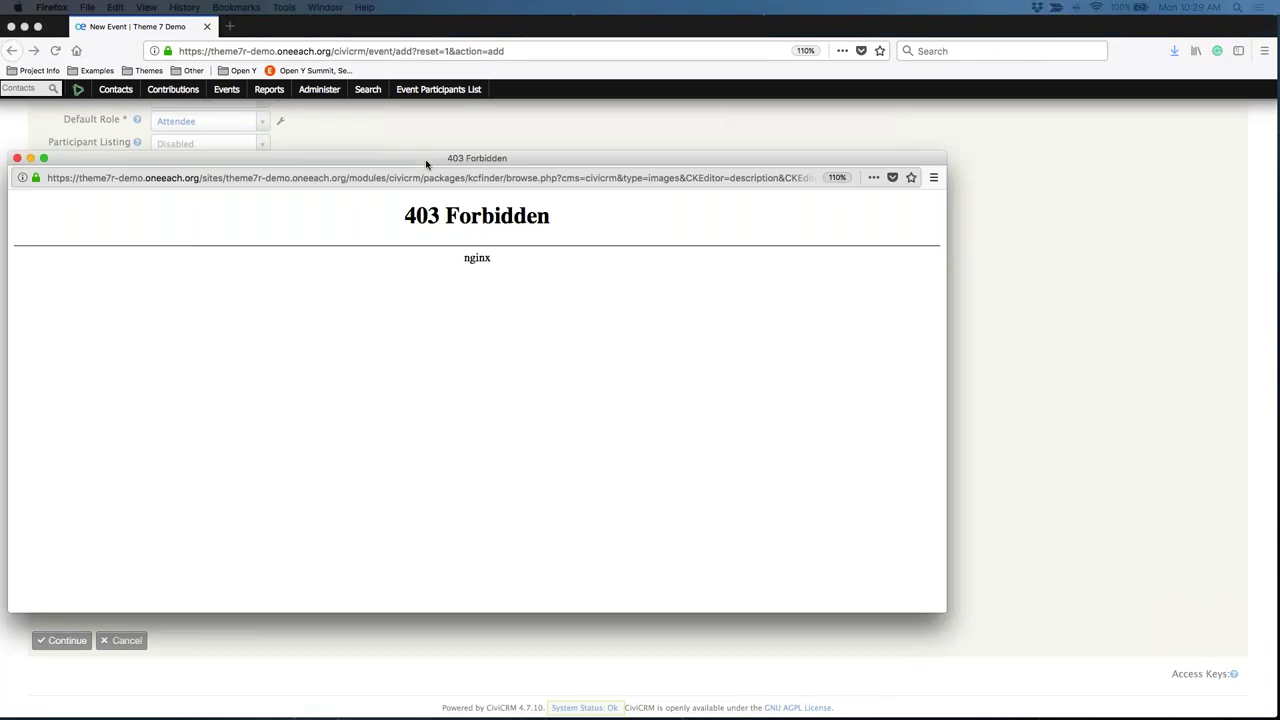
pyautogui.moveTo(426, 164); pyautogui.dragTo(581, 139)
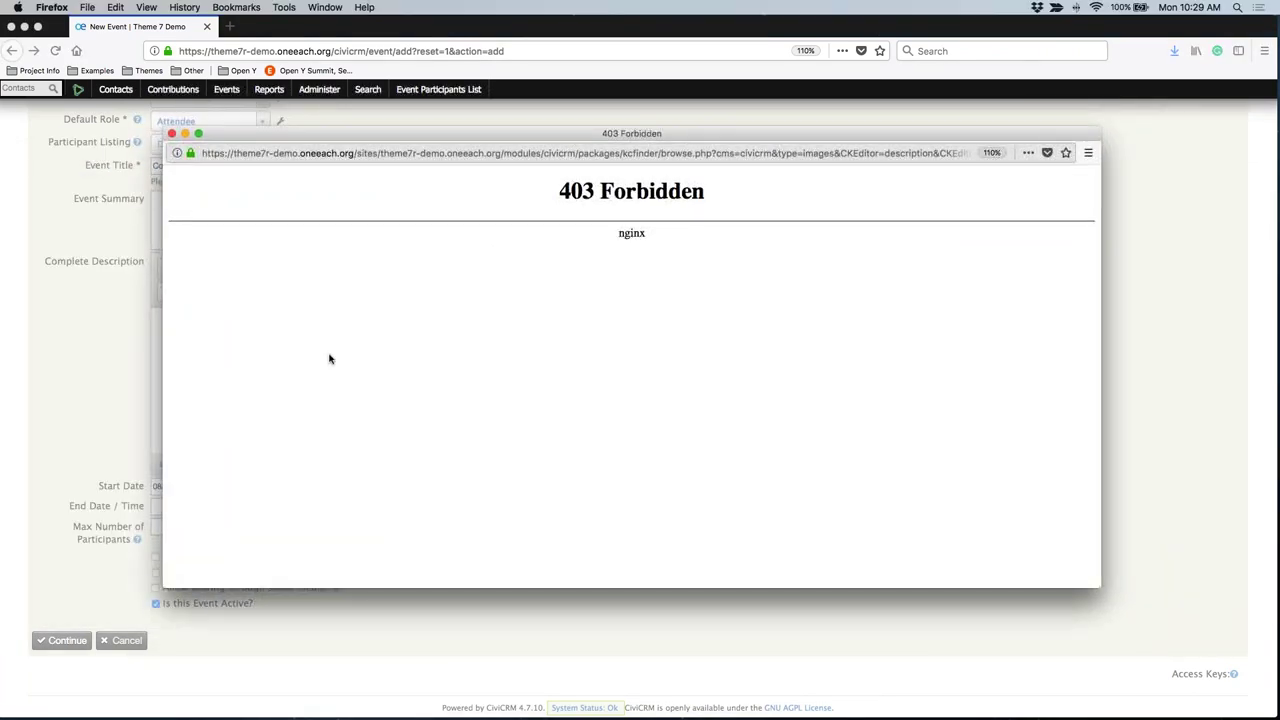
pyautogui.click(171, 133)
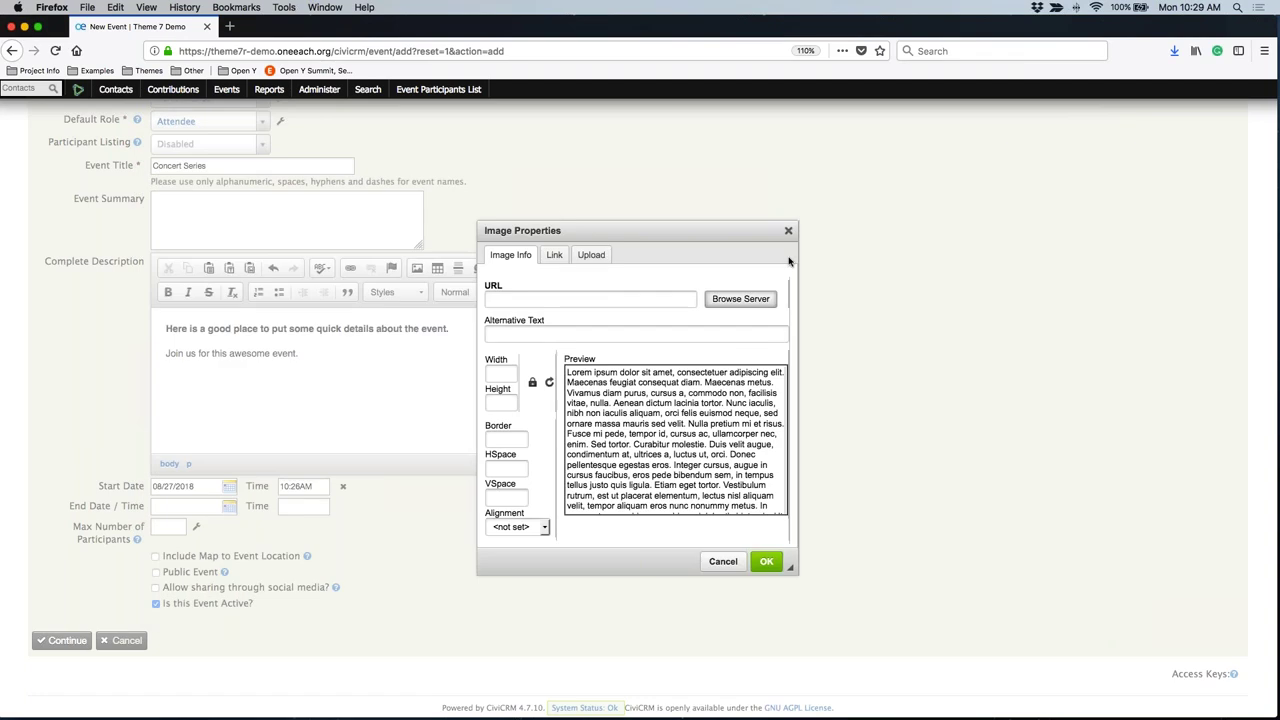
pyautogui.press('Escape')
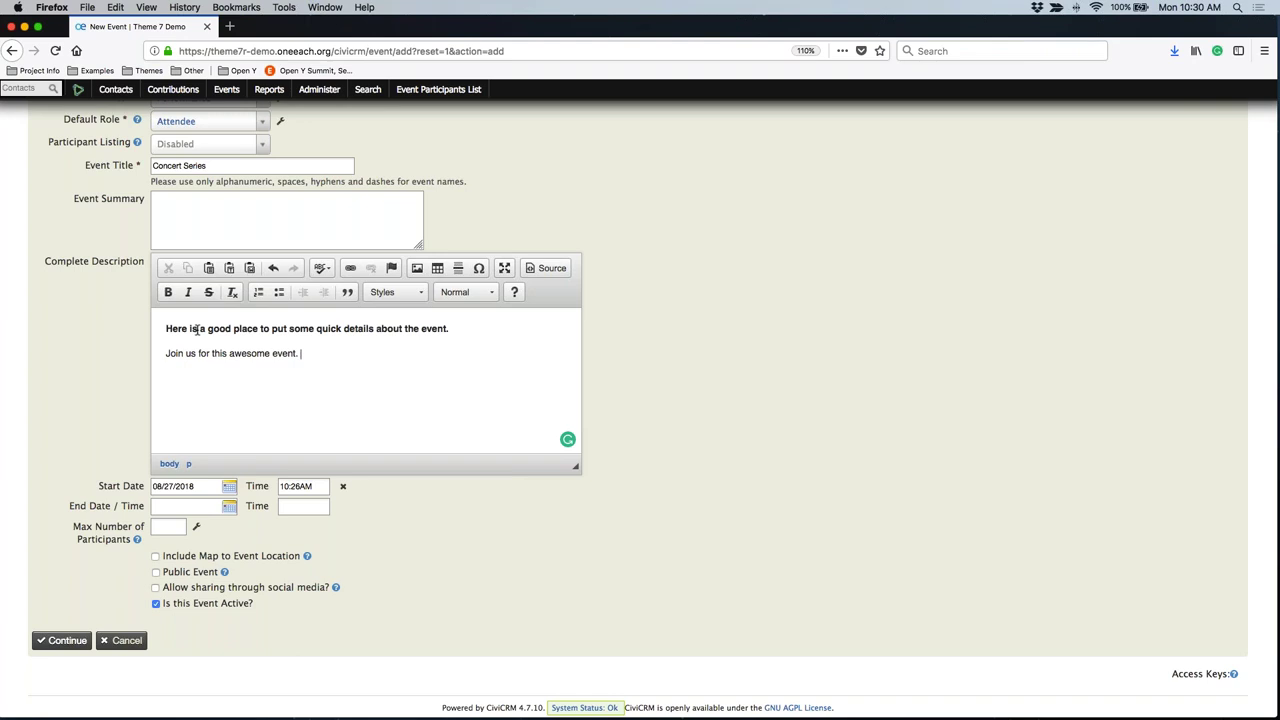
# Step: Set the event's start to 09/03/2018 at 05:00PM
pyautogui.scroll(-1, 474, 400)
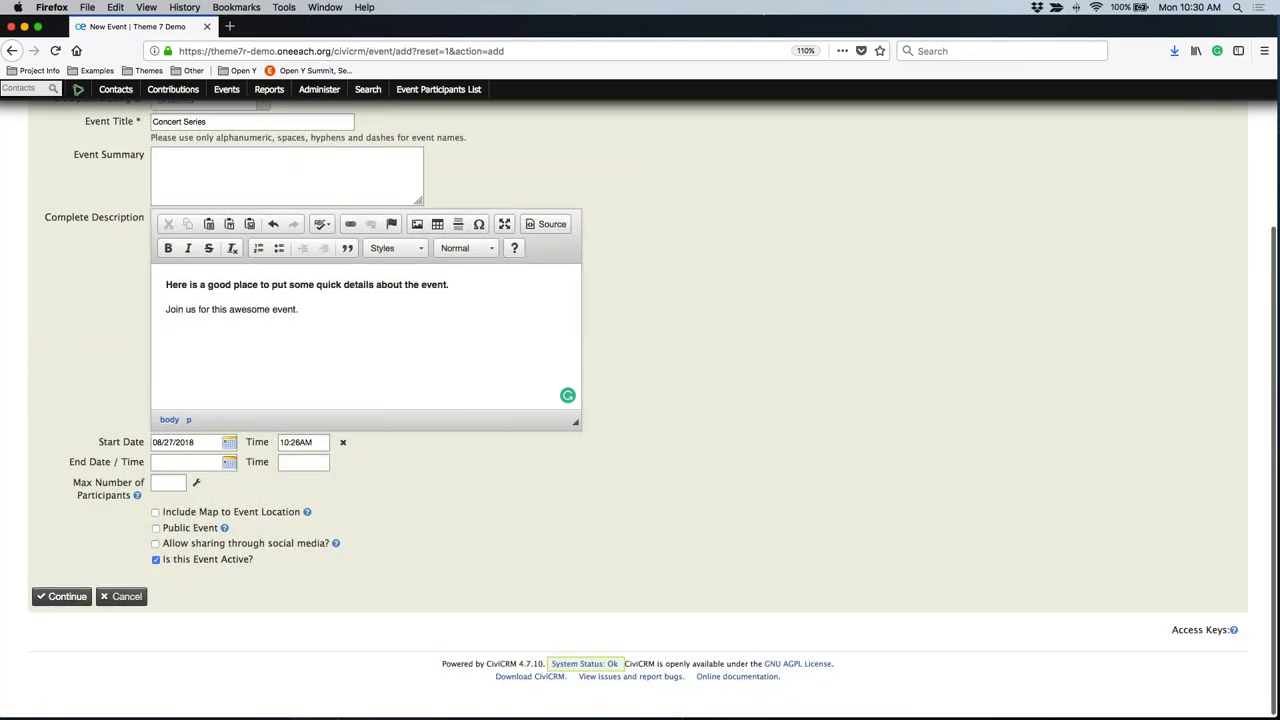
pyautogui.click(232, 443)
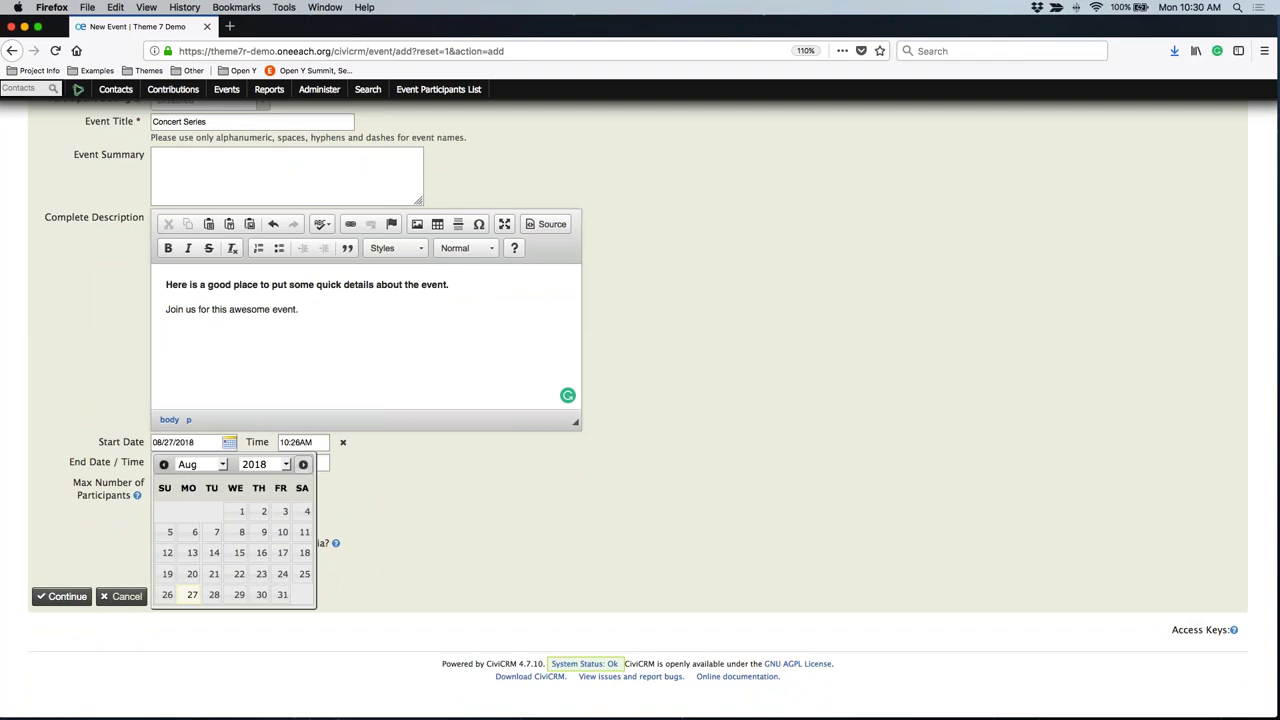
pyautogui.click(304, 465)
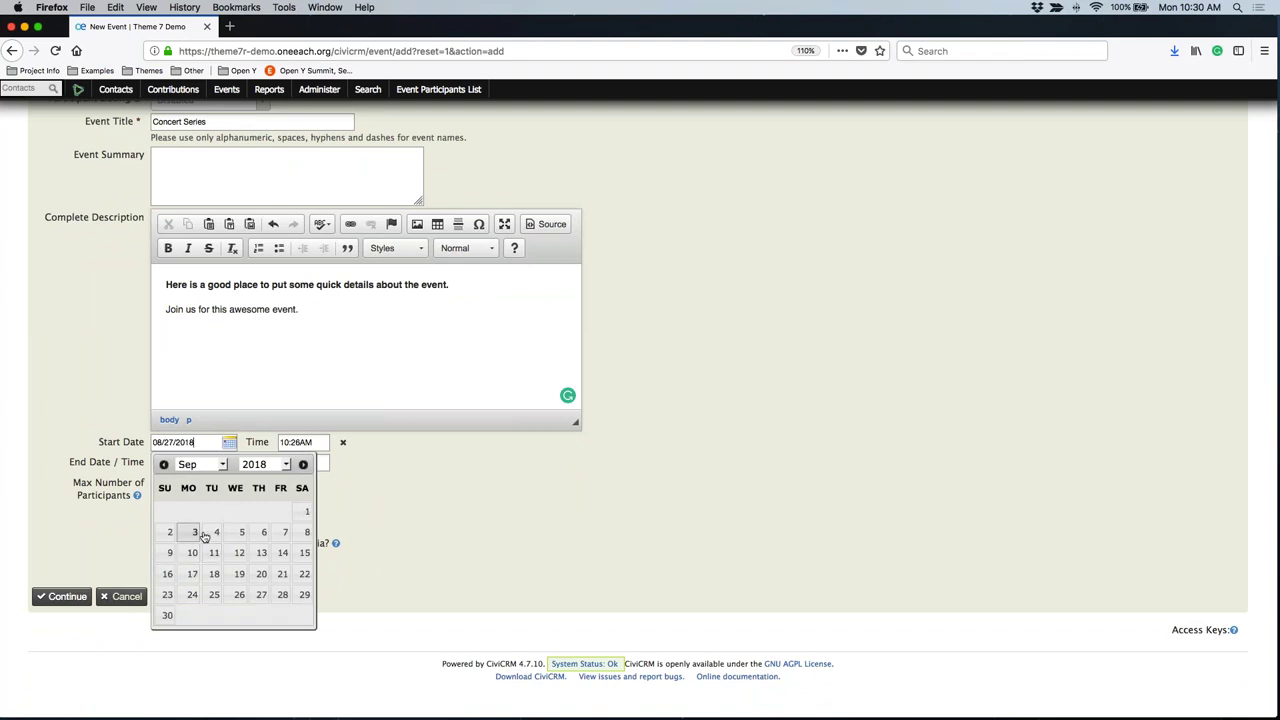
pyautogui.click(193, 532)
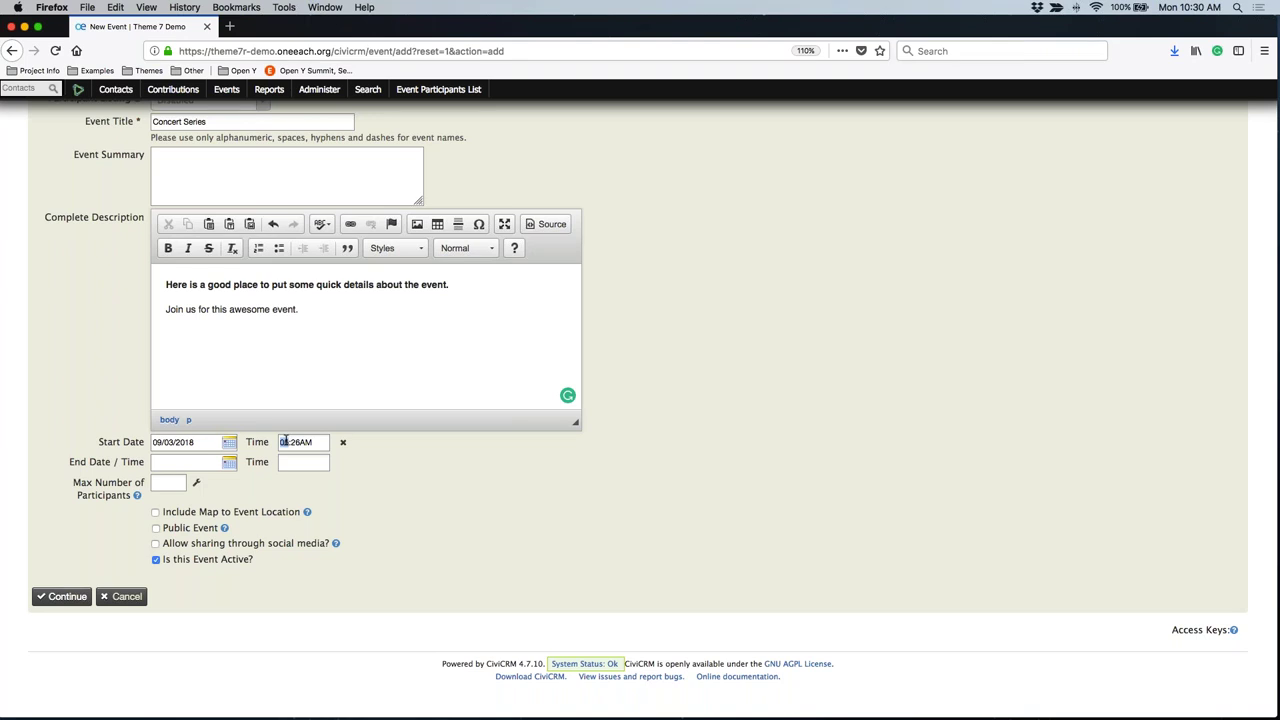
pyautogui.write('05')
pyautogui.doubleClick(295, 444)
pyautogui.press('Tab')
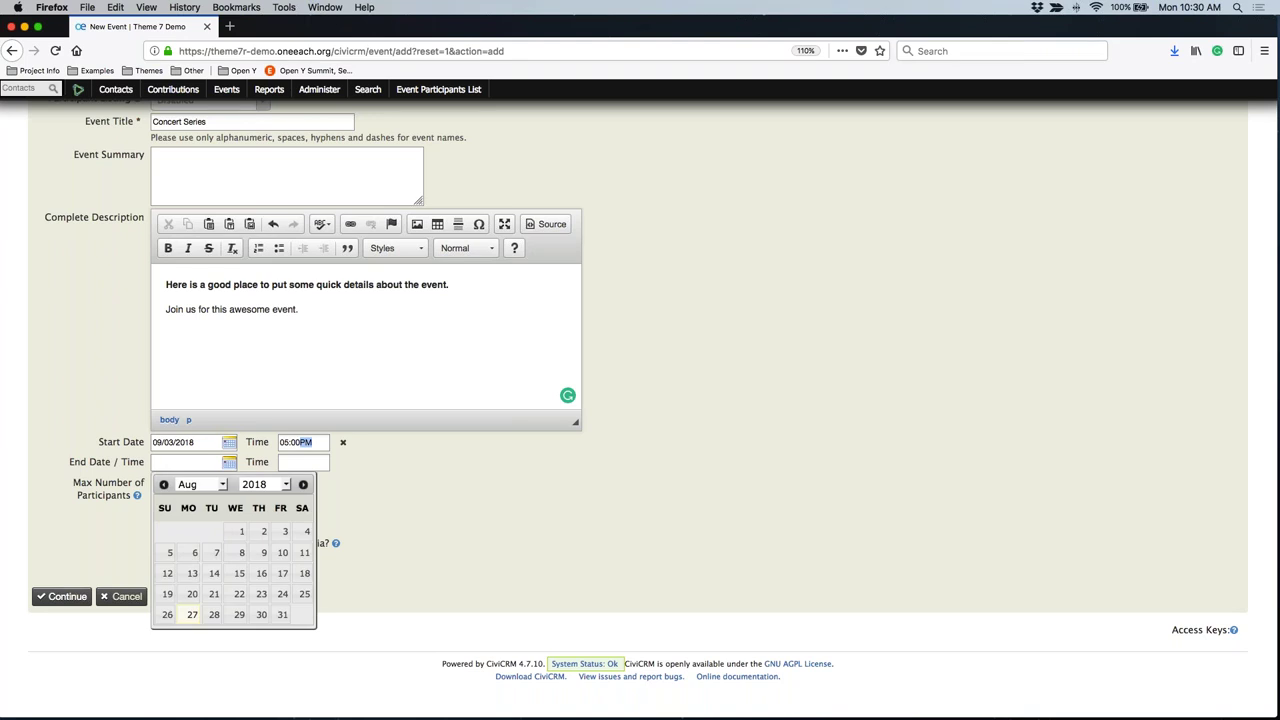
# Step: Set the event's end to 09/03/2018 at 07:30PM and the maximum number of participants to 100
pyautogui.click(303, 484)
pyautogui.click(192, 552)
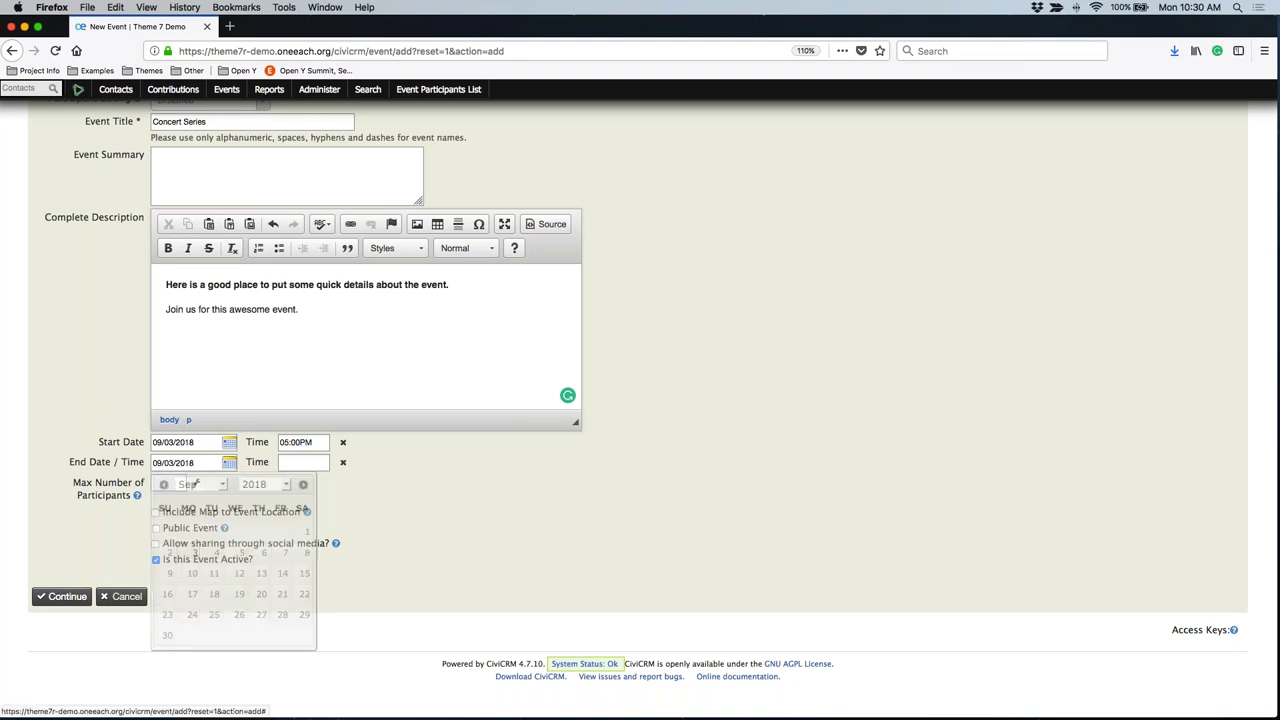
pyautogui.click(302, 461)
pyautogui.write('7:30PM')
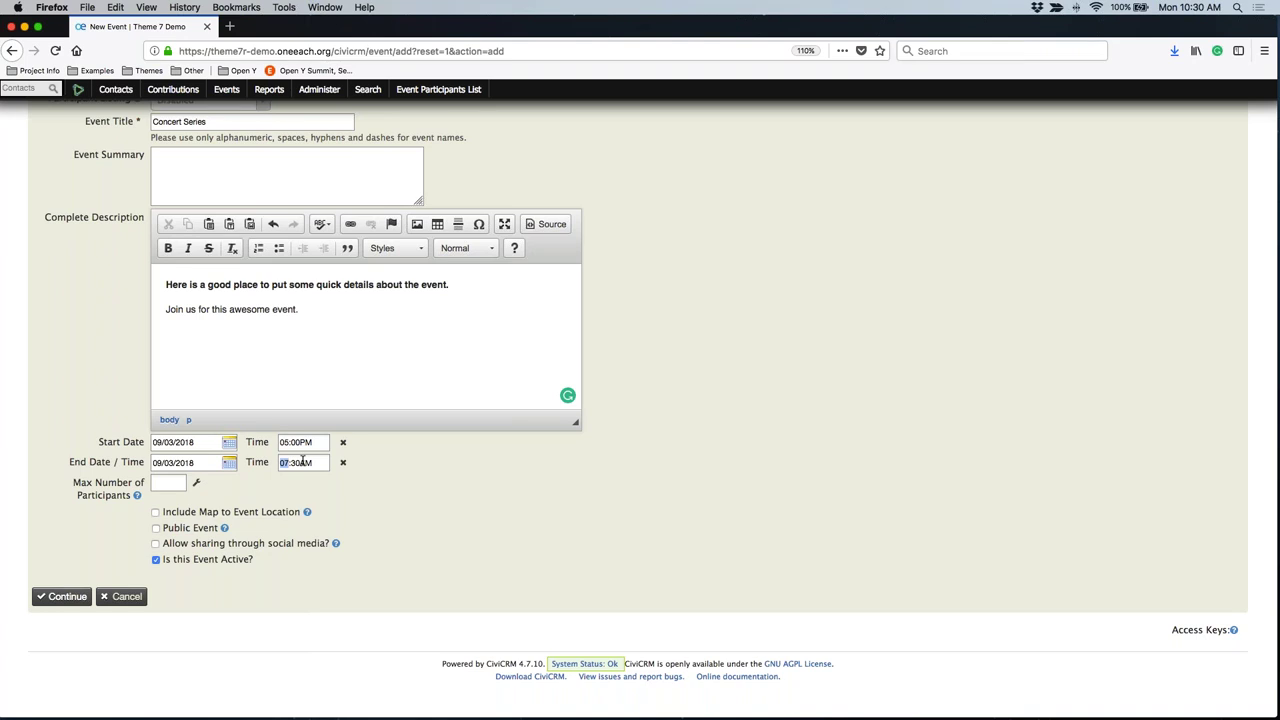
pyautogui.click(302, 462)
pyautogui.write('30p')
pyautogui.click(168, 481)
pyautogui.write('100')
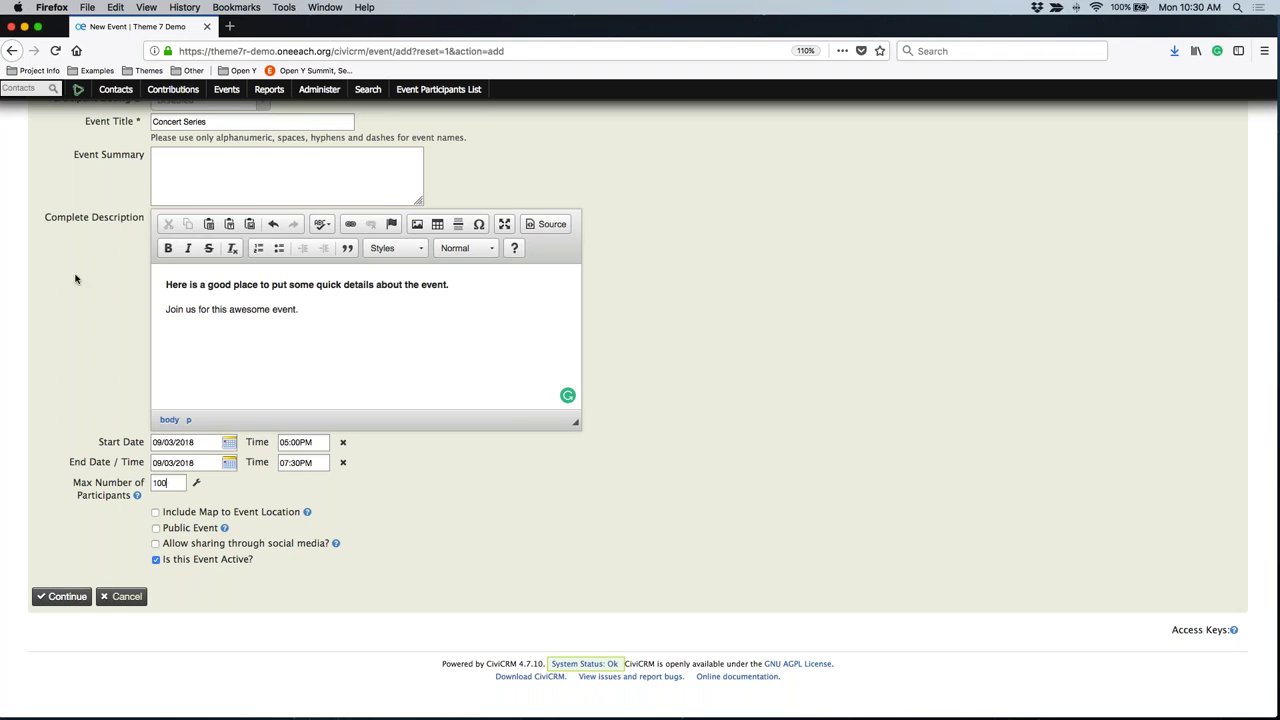
# Step: Examine the participant status list and the message shown when the event is full
pyautogui.click(198, 484)
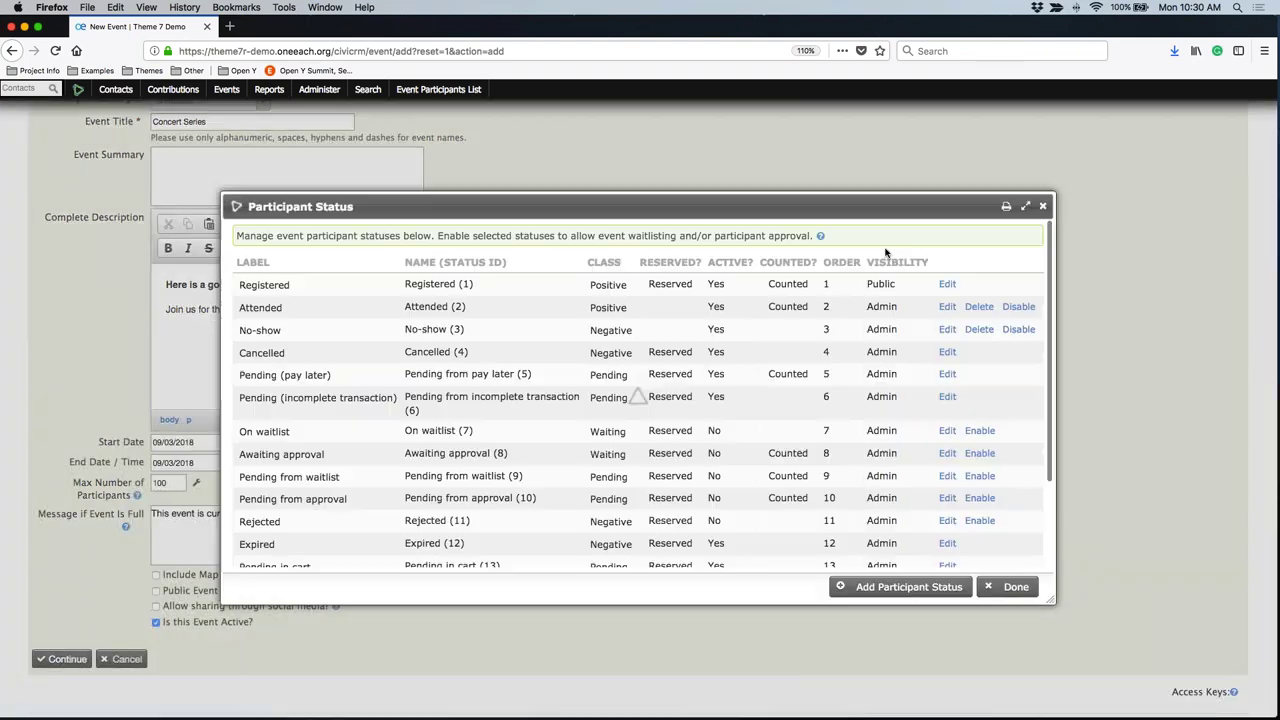
pyautogui.click(1042, 161)
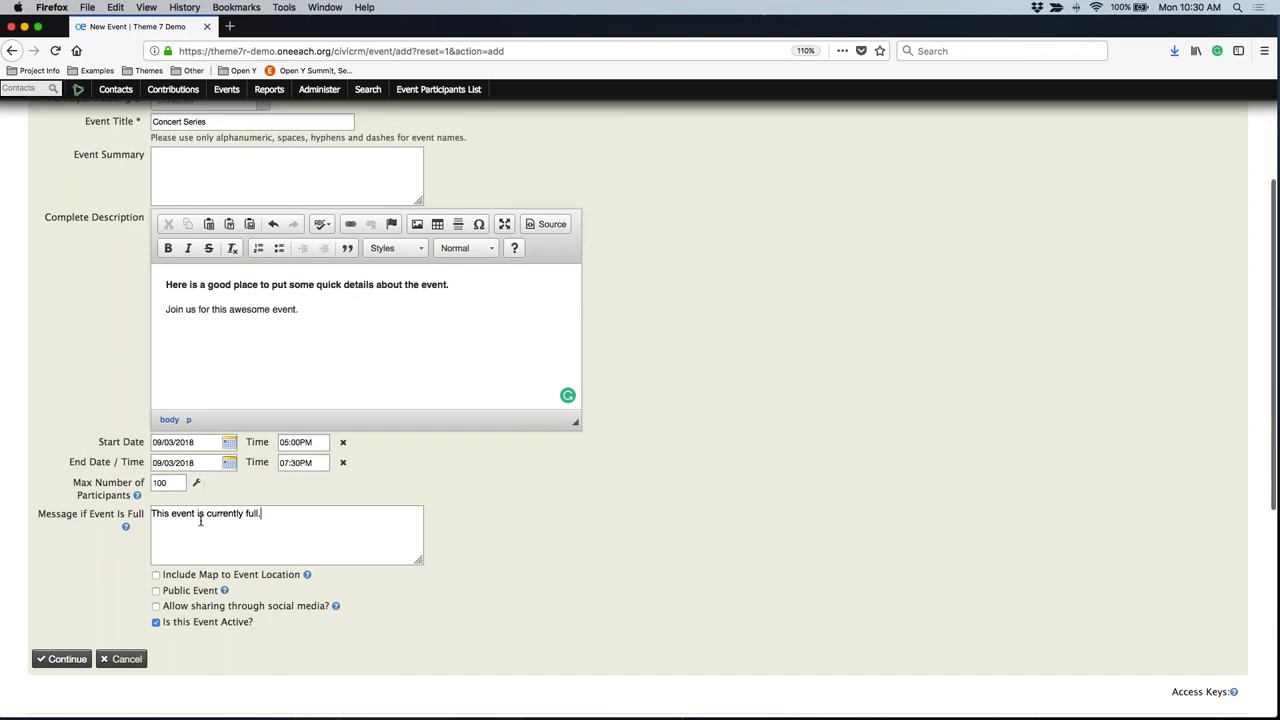
pyautogui.click(262, 515)
pyautogui.moveTo(268, 515); pyautogui.dragTo(138, 512)
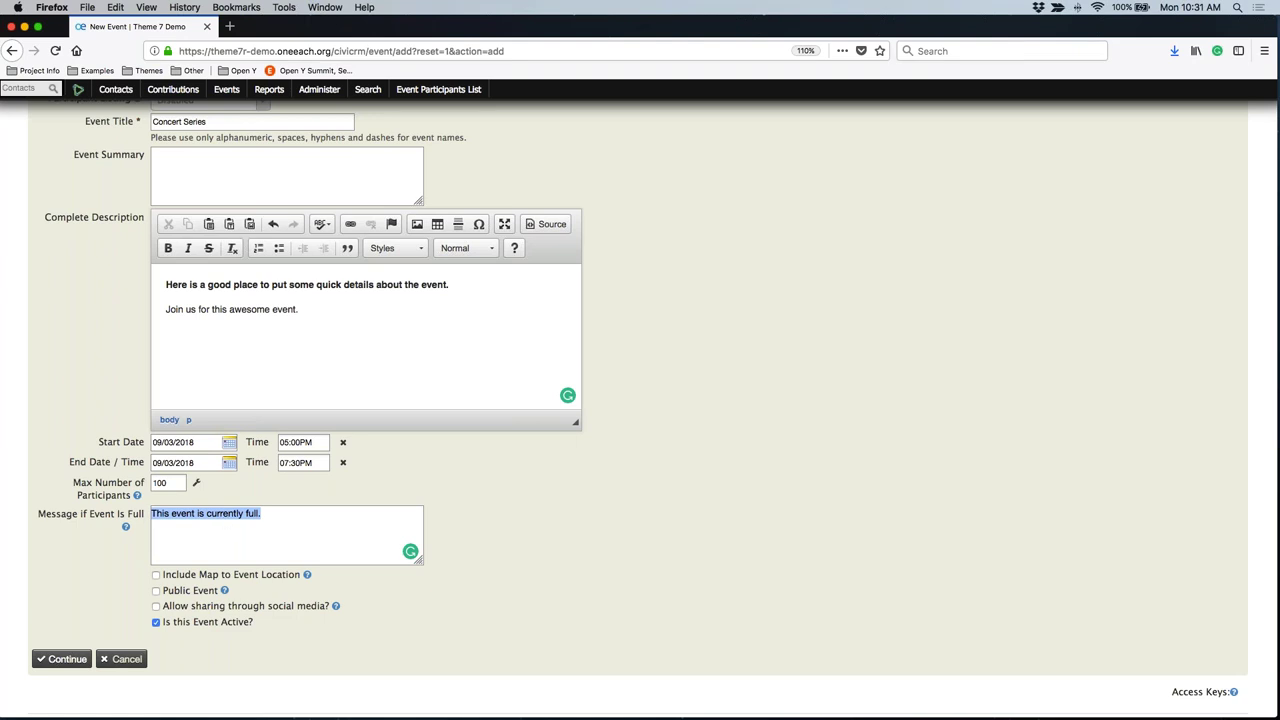
pyautogui.click(213, 487)
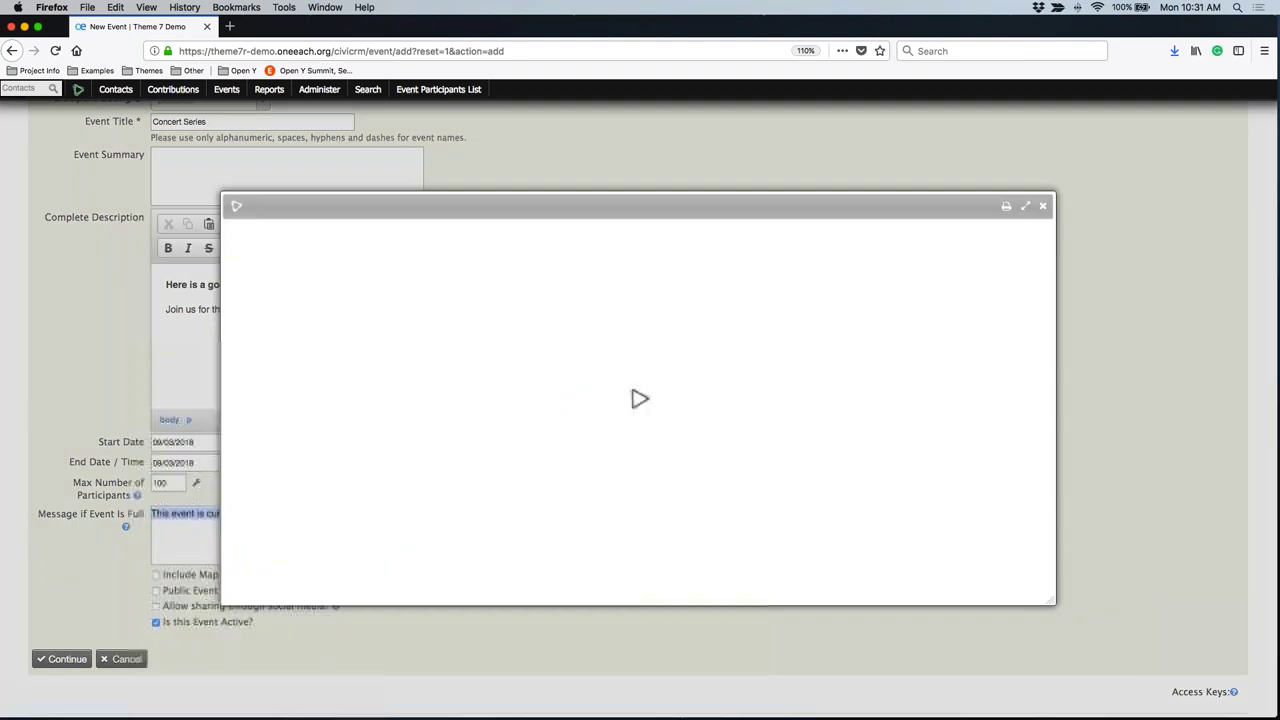
pyautogui.click(1042, 161)
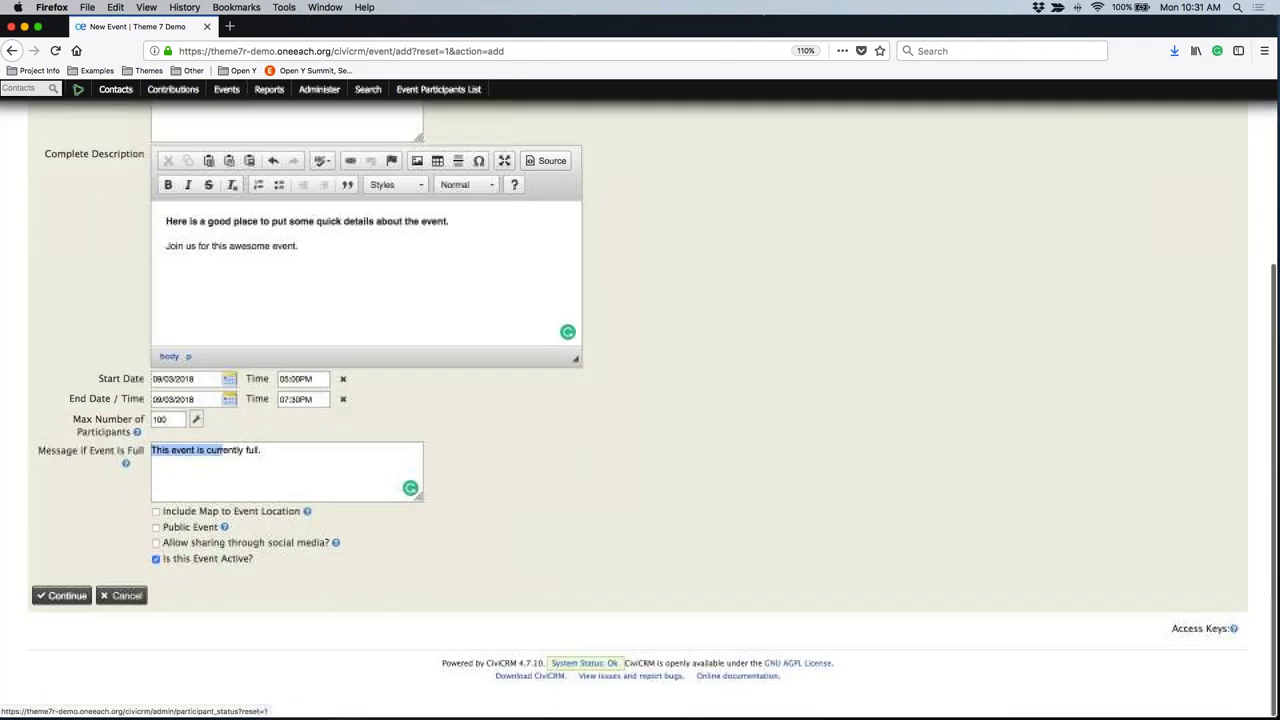
# Step: Enable the event location map, public event and social media sharing options, and continue to the event's configuration
pyautogui.click(185, 515)
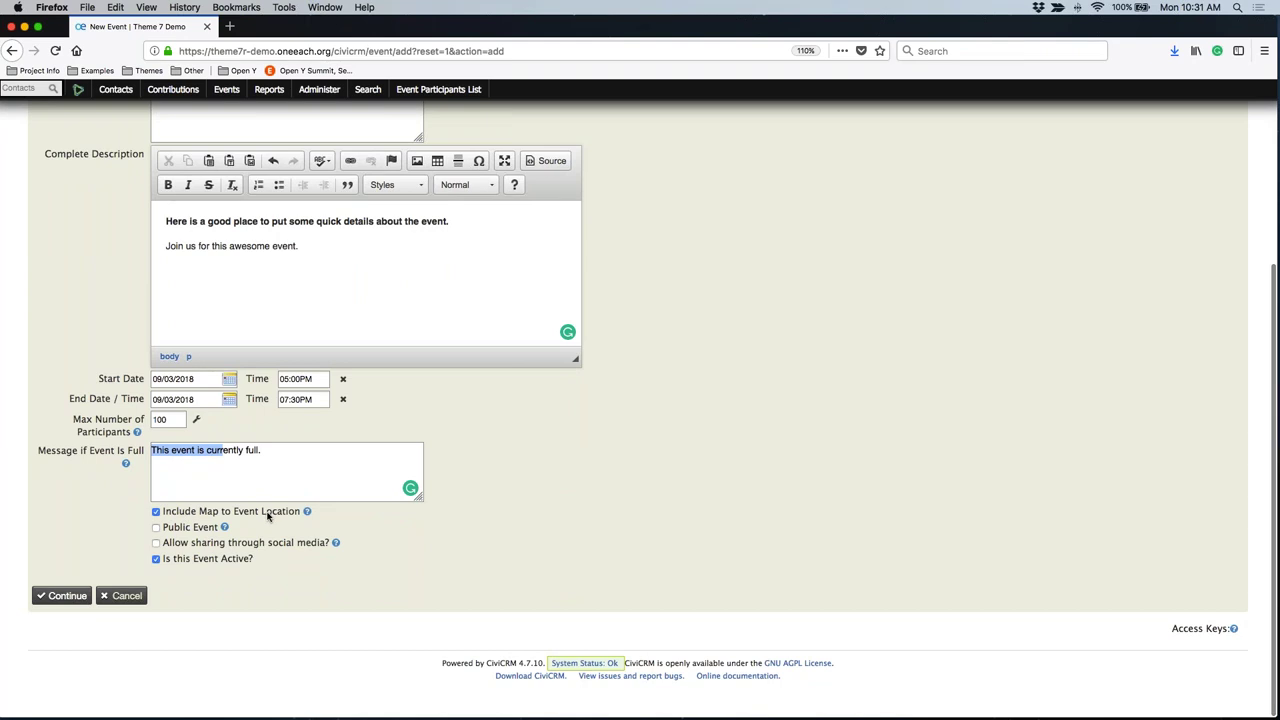
pyautogui.click(197, 529)
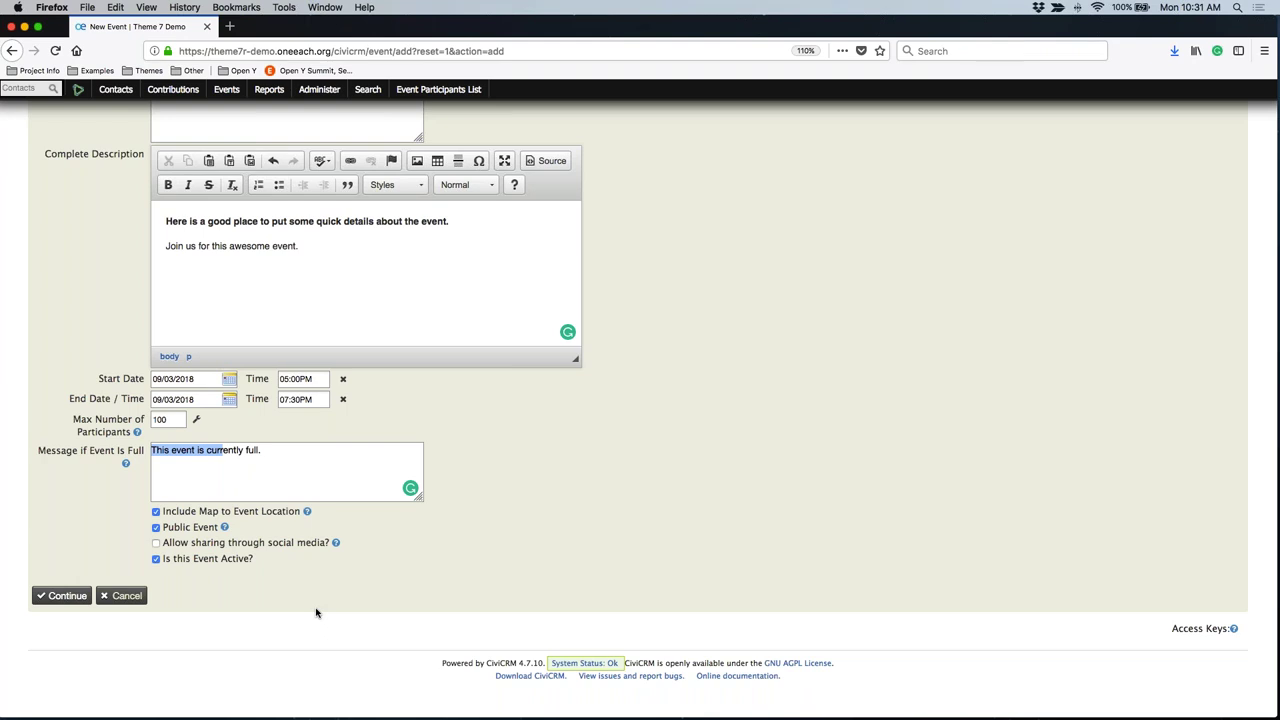
pyautogui.click(156, 528)
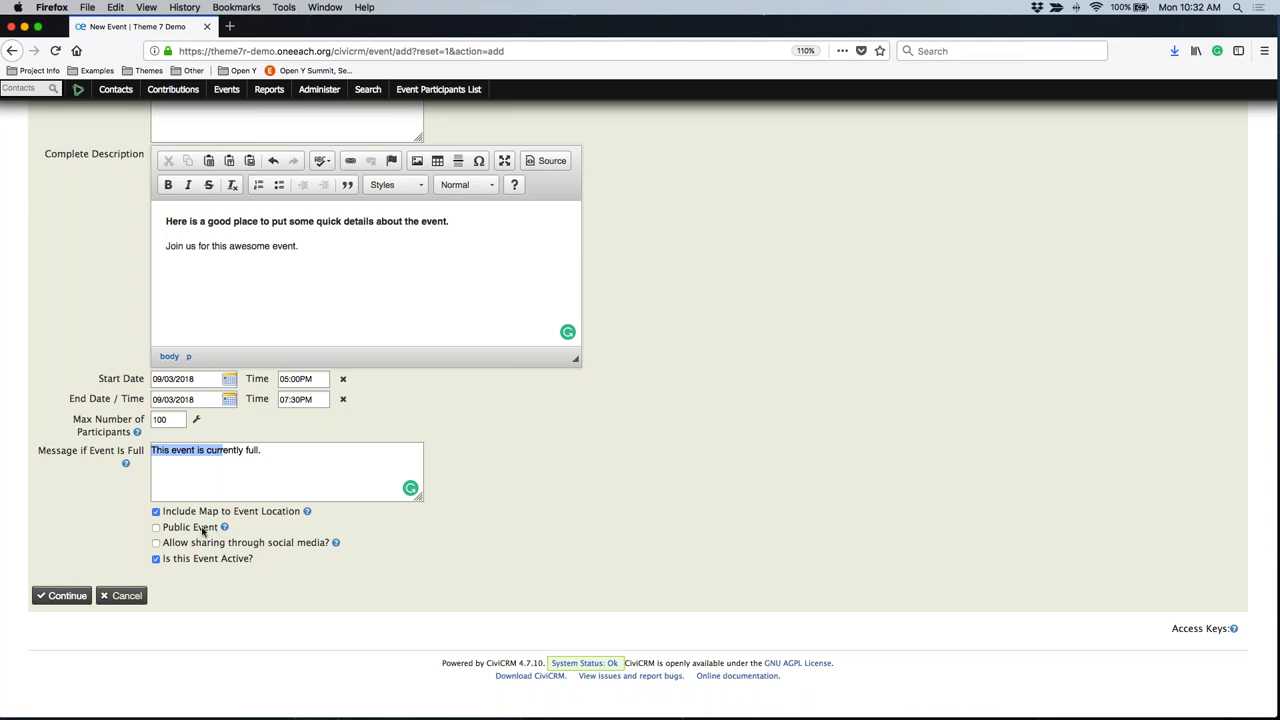
pyautogui.click(155, 527)
pyautogui.click(176, 545)
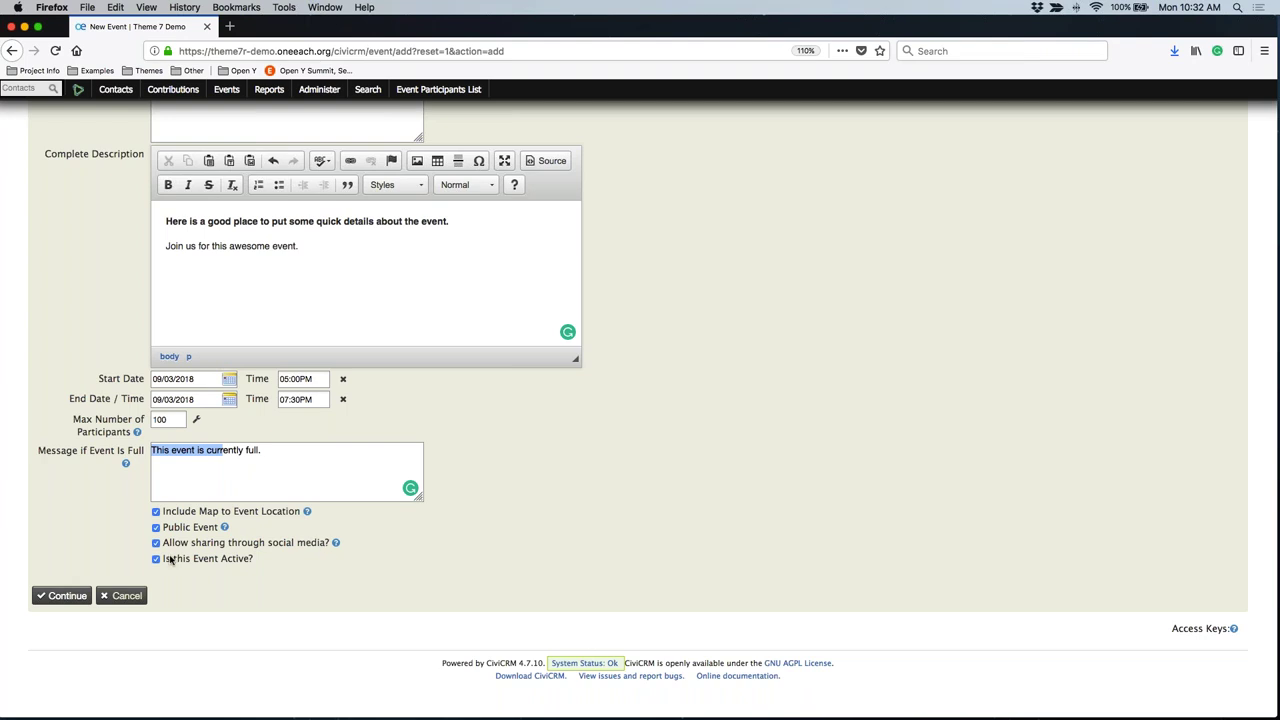
pyautogui.click(53, 597)
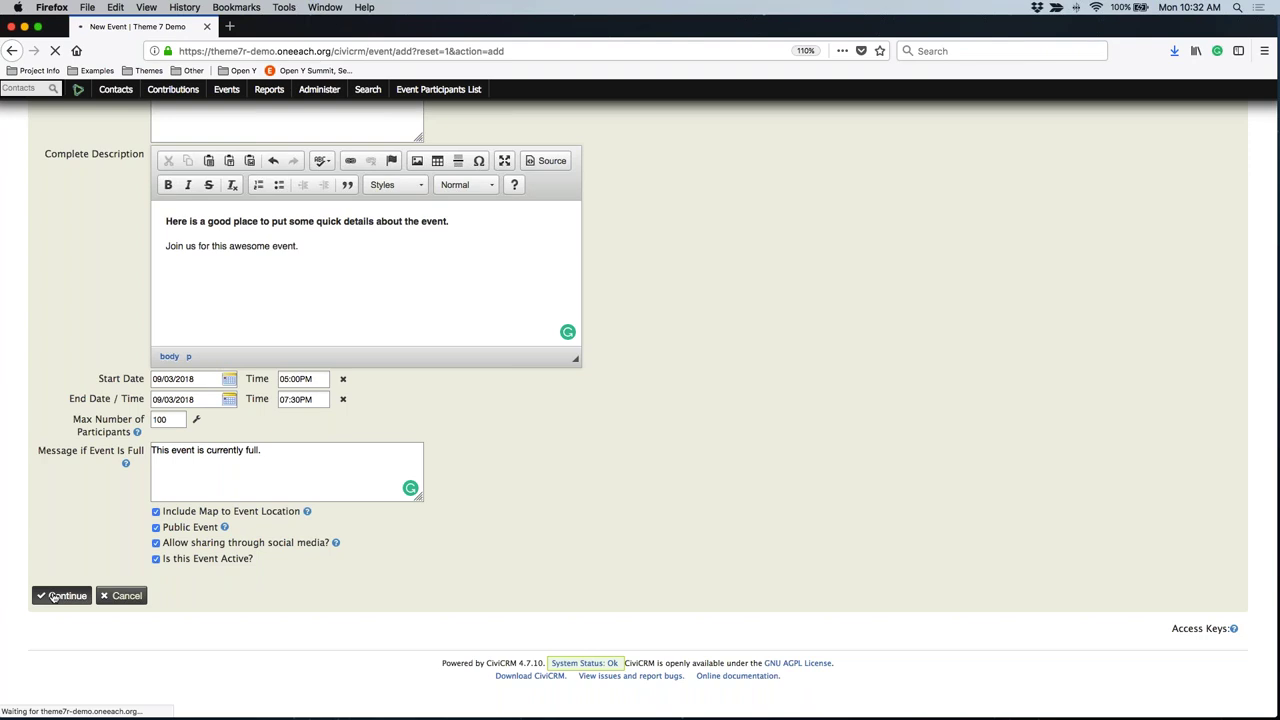
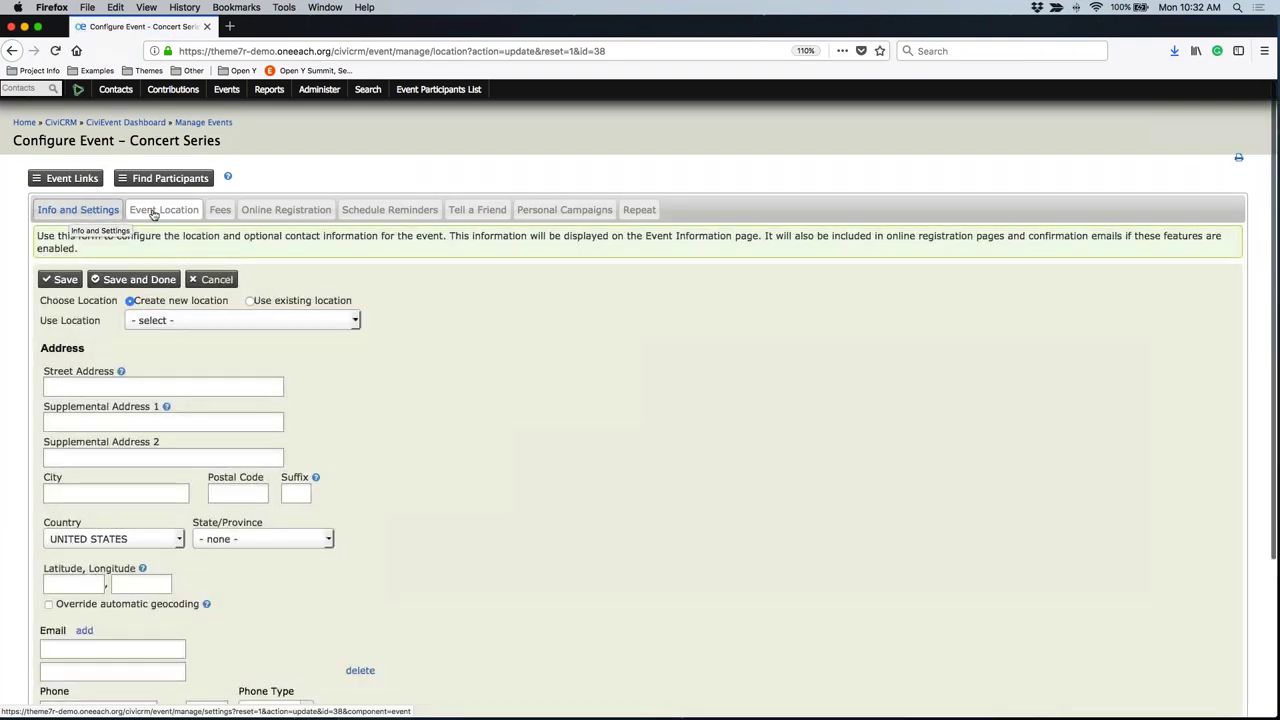
# Step: Review the event's saved info and settings
pyautogui.click(79, 212)
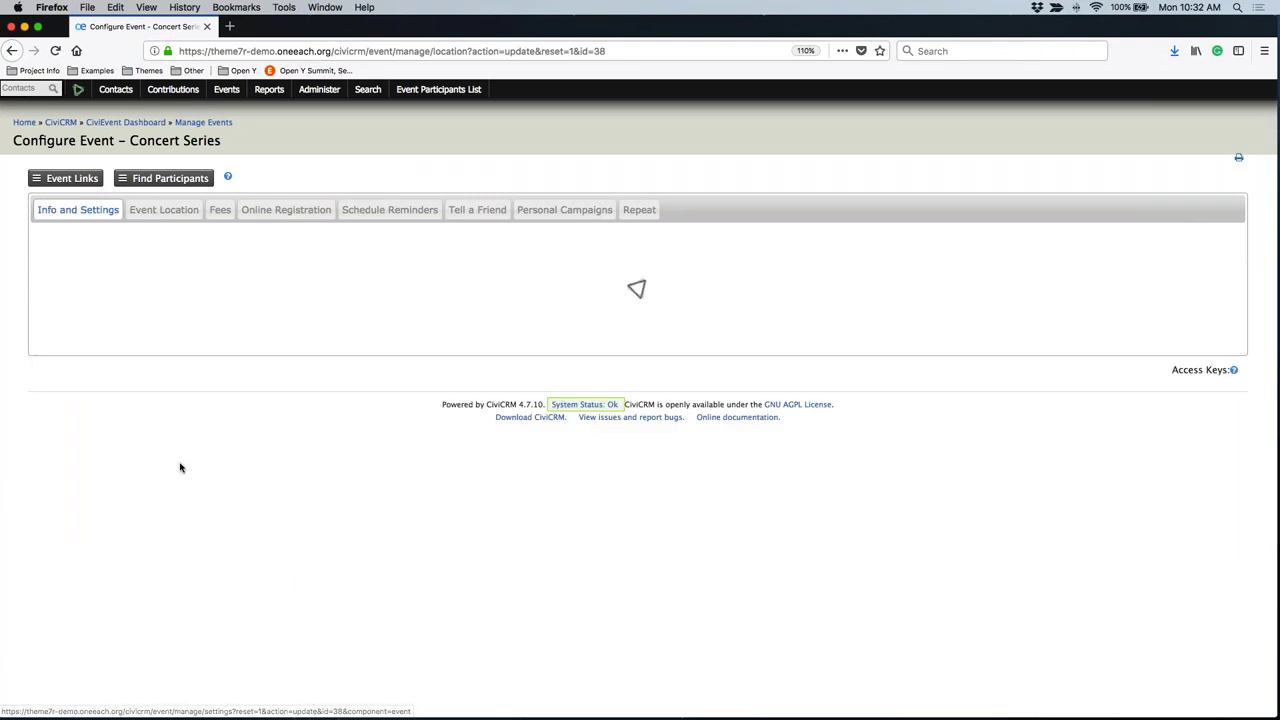
pyautogui.scroll(-5, 640, 400)
pyautogui.scroll(4, 640, 400)
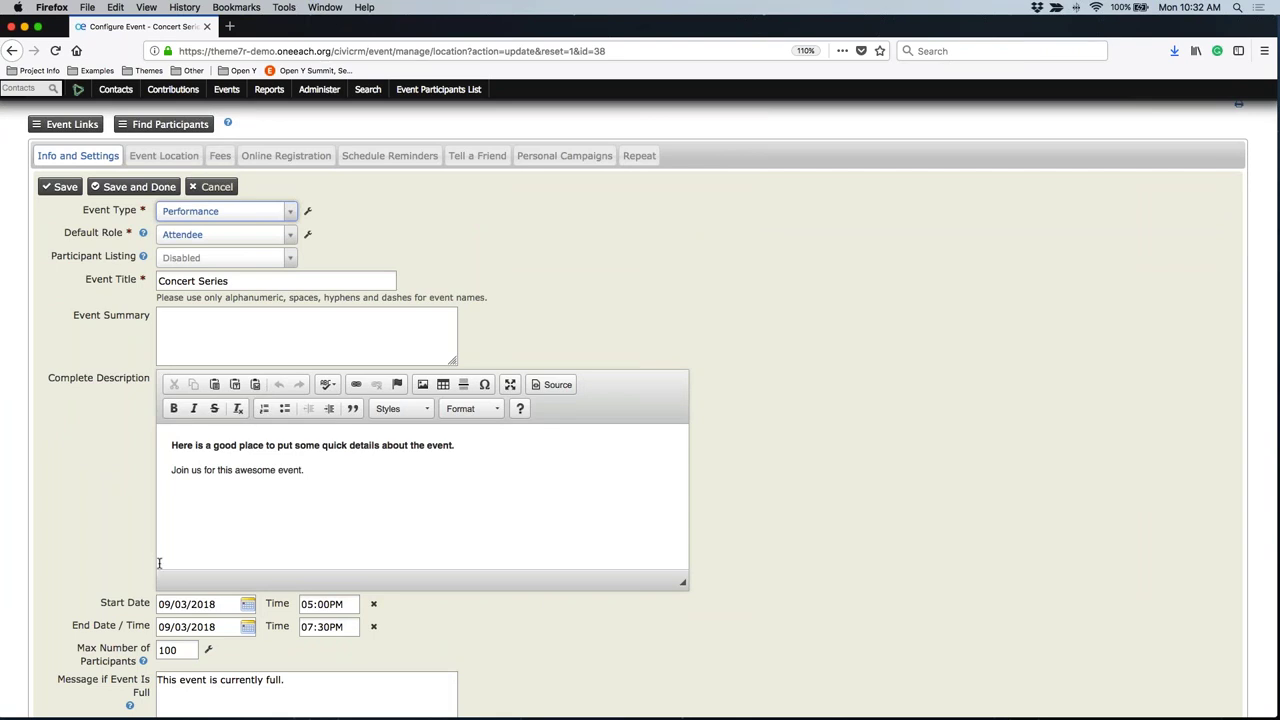
# Step: Set the event location to use an existing location, choosing the saved Arizona address
pyautogui.click(164, 158)
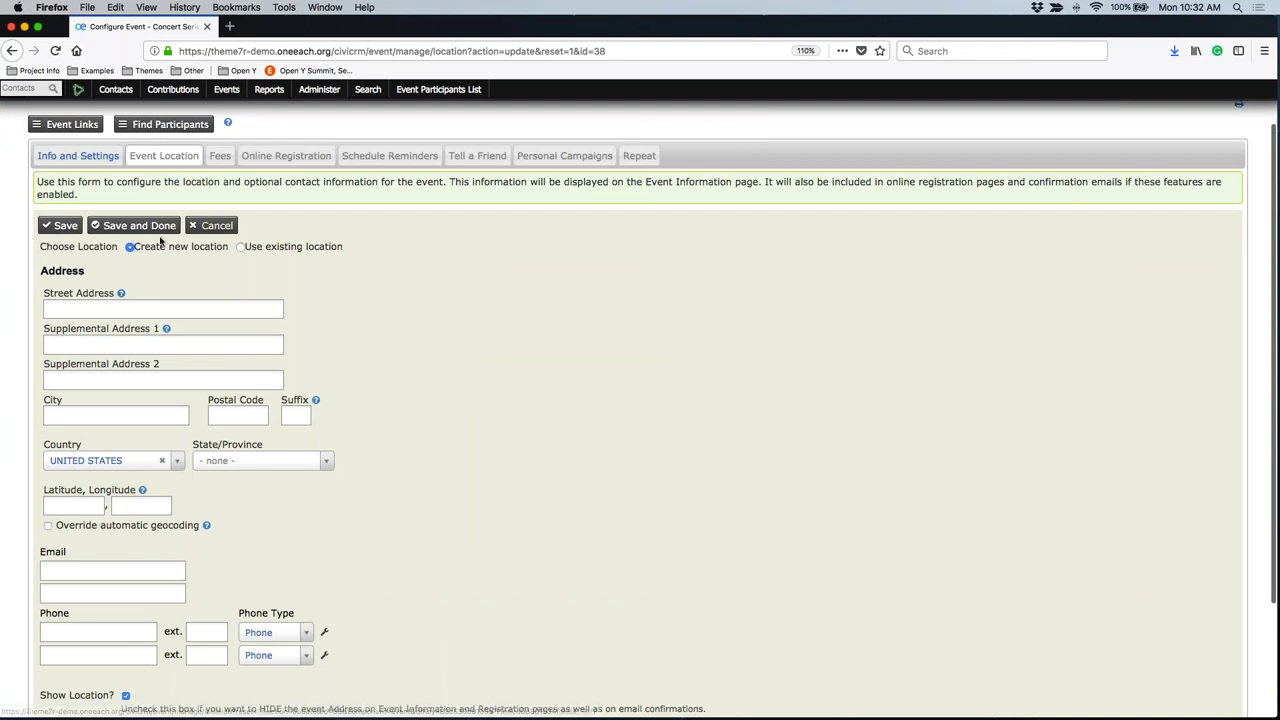
pyautogui.click(60, 311)
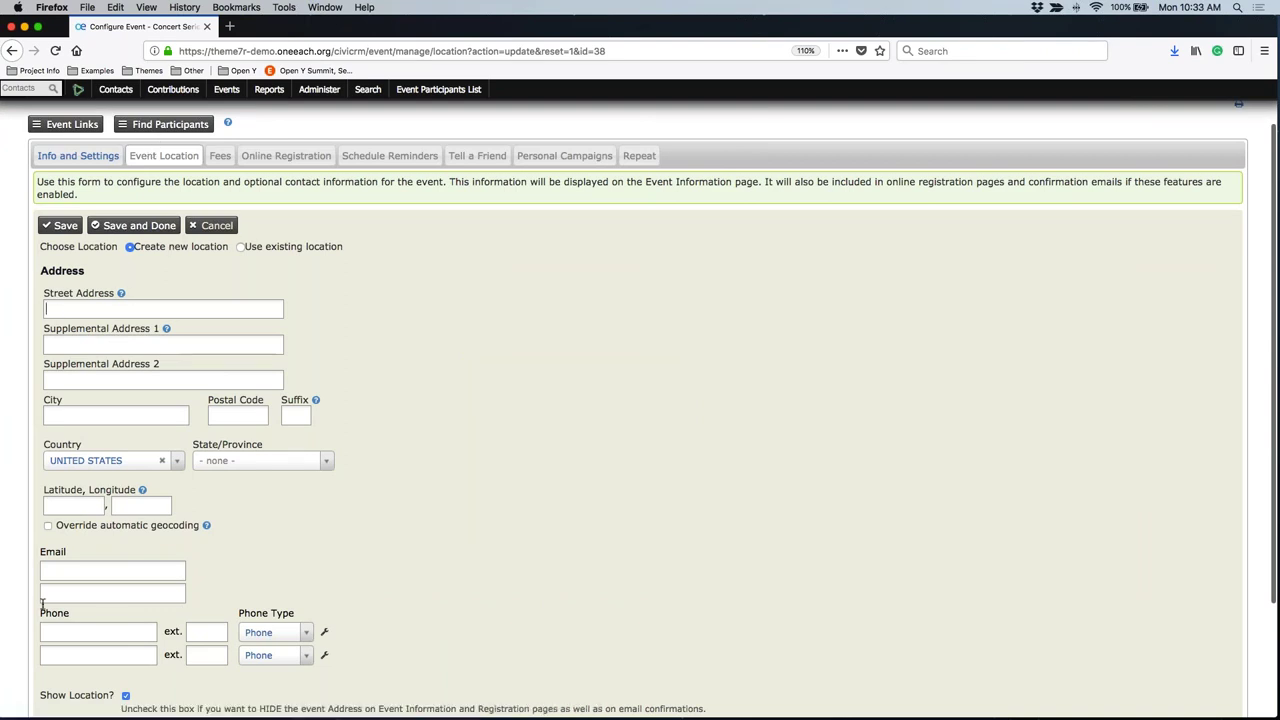
pyautogui.scroll(-1, 60, 311)
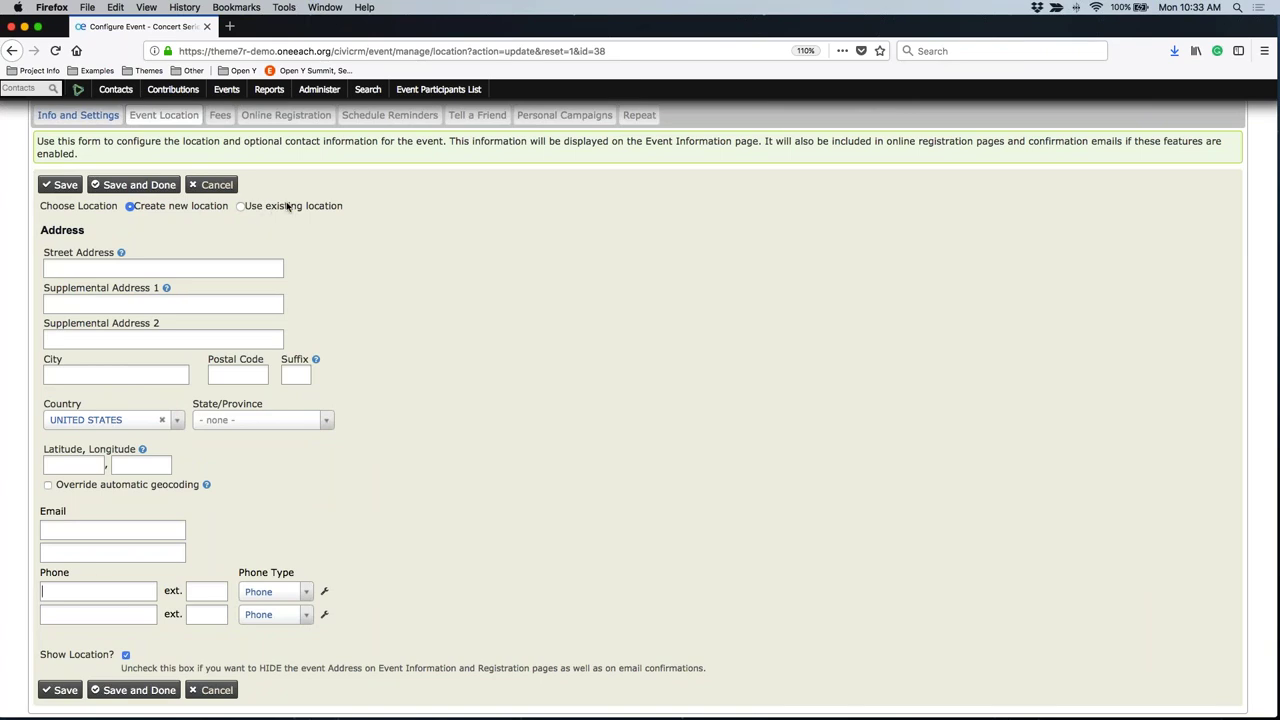
pyautogui.click(287, 206)
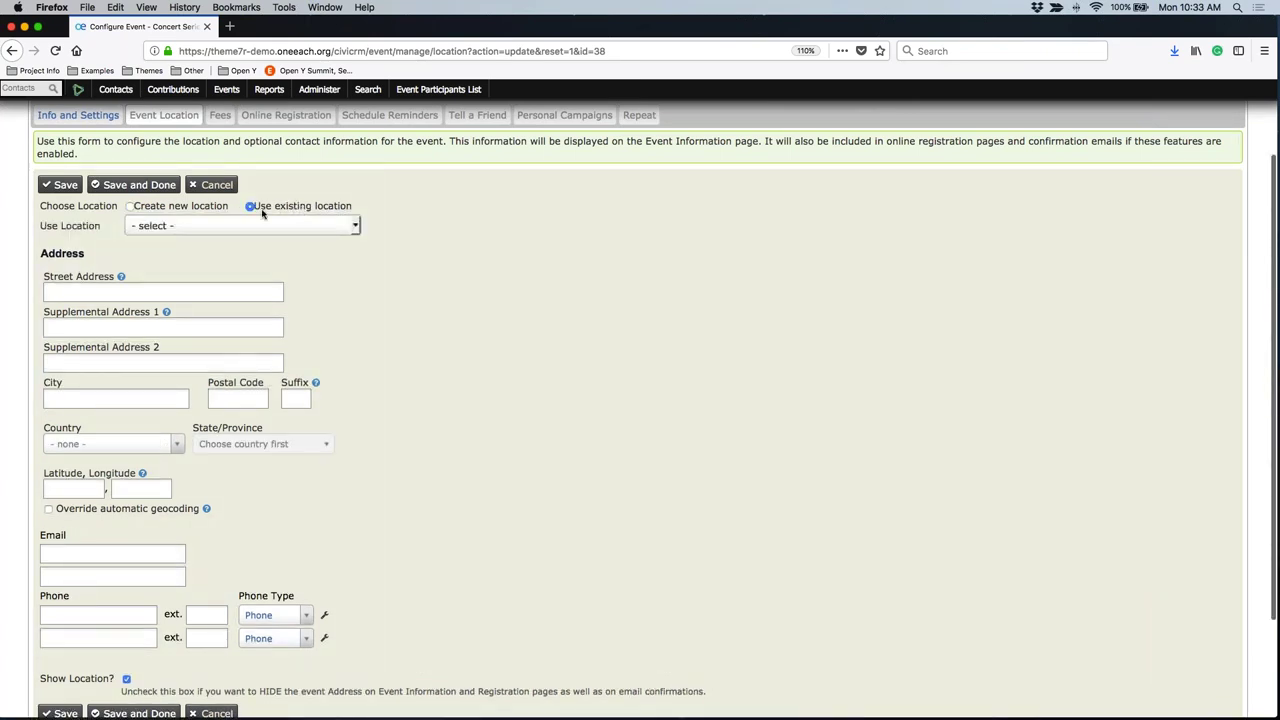
pyautogui.click(200, 225)
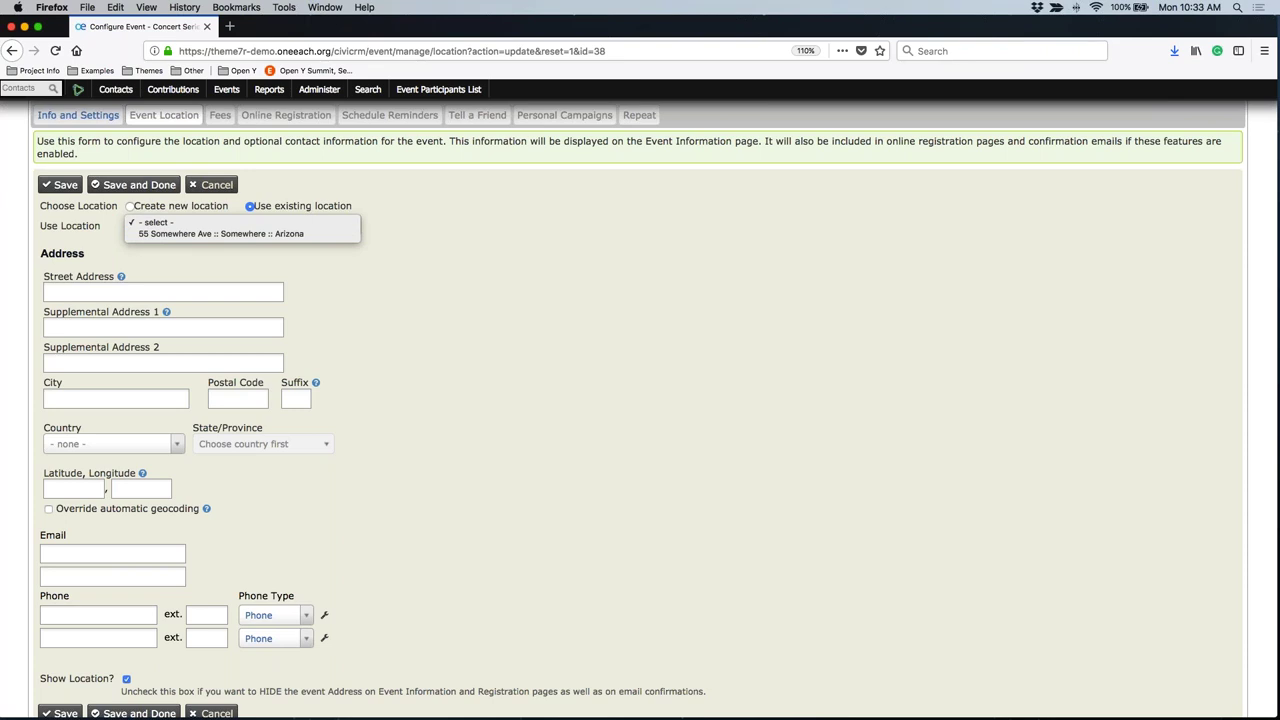
pyautogui.click(177, 234)
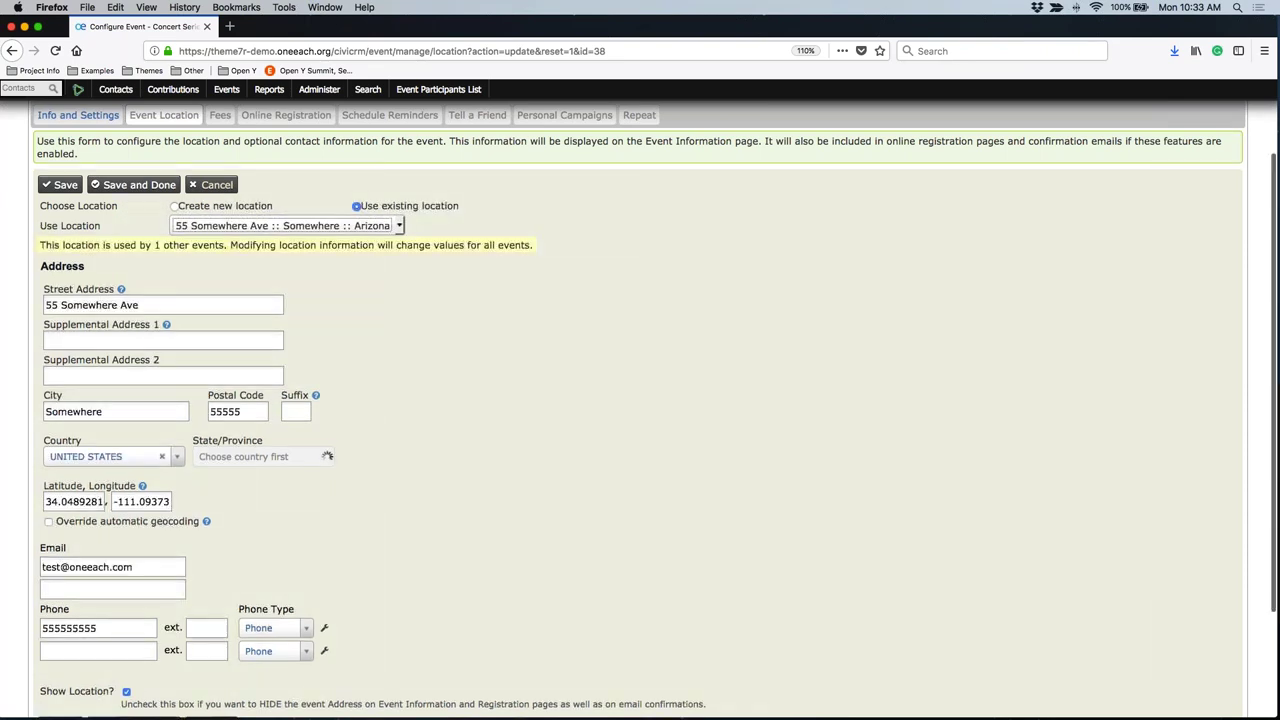
# Step: Check the address and contact details of the chosen location and save the event location
pyautogui.scroll(-3, 159, 288)
pyautogui.scroll(1, 159, 288)
pyautogui.scroll(1, 340, 293)
pyautogui.scroll(2, 343, 293)
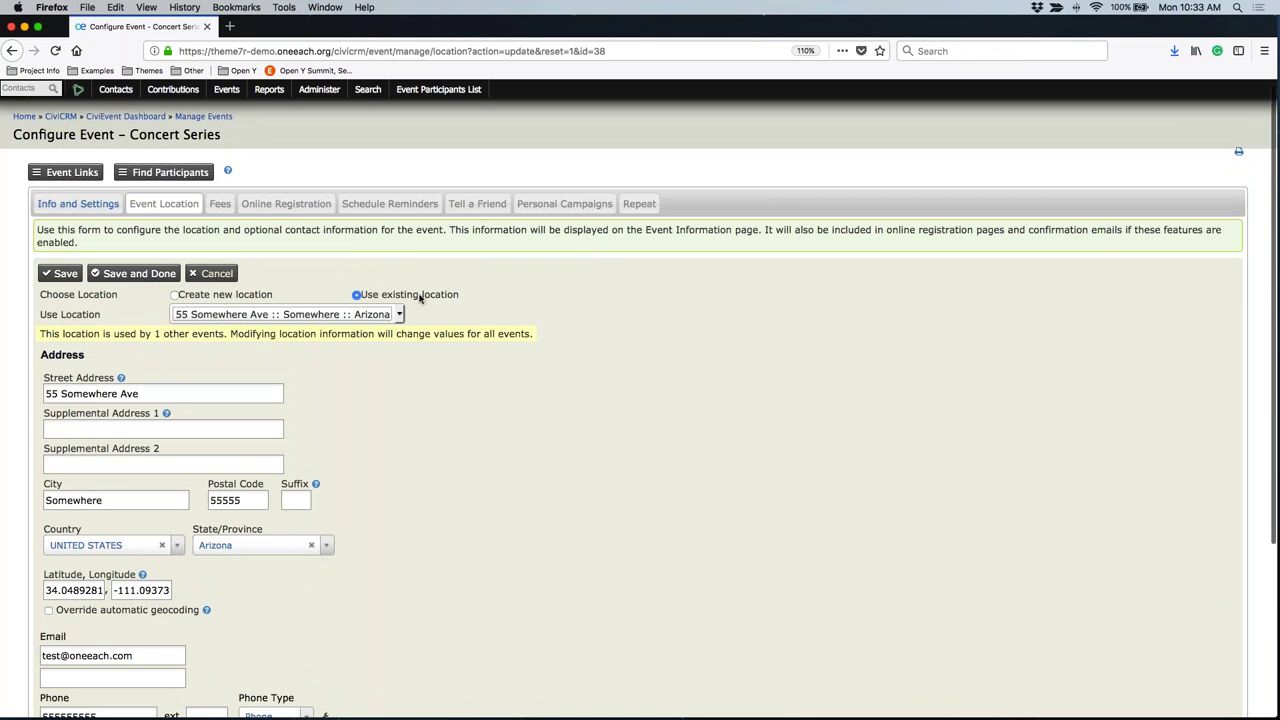
pyautogui.click(62, 275)
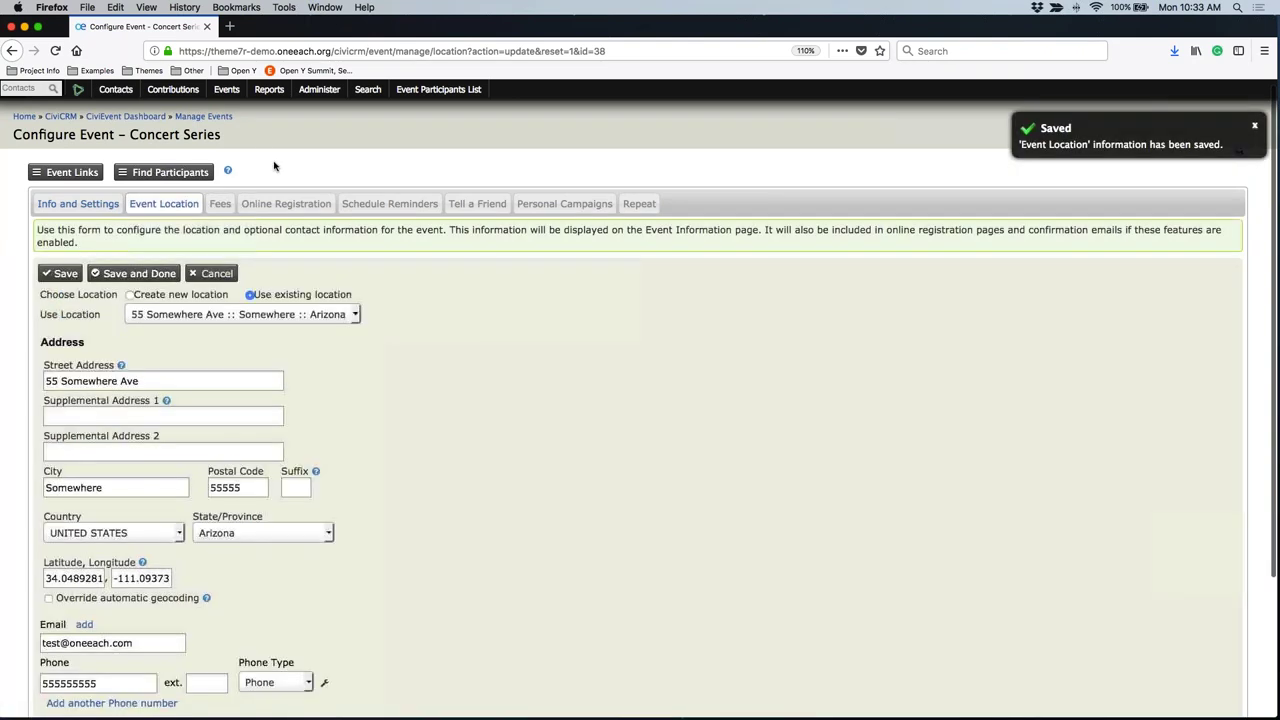
# Step: Mark the event as paid in its fee settings and look at the available payment processors without choosing one
pyautogui.click(221, 206)
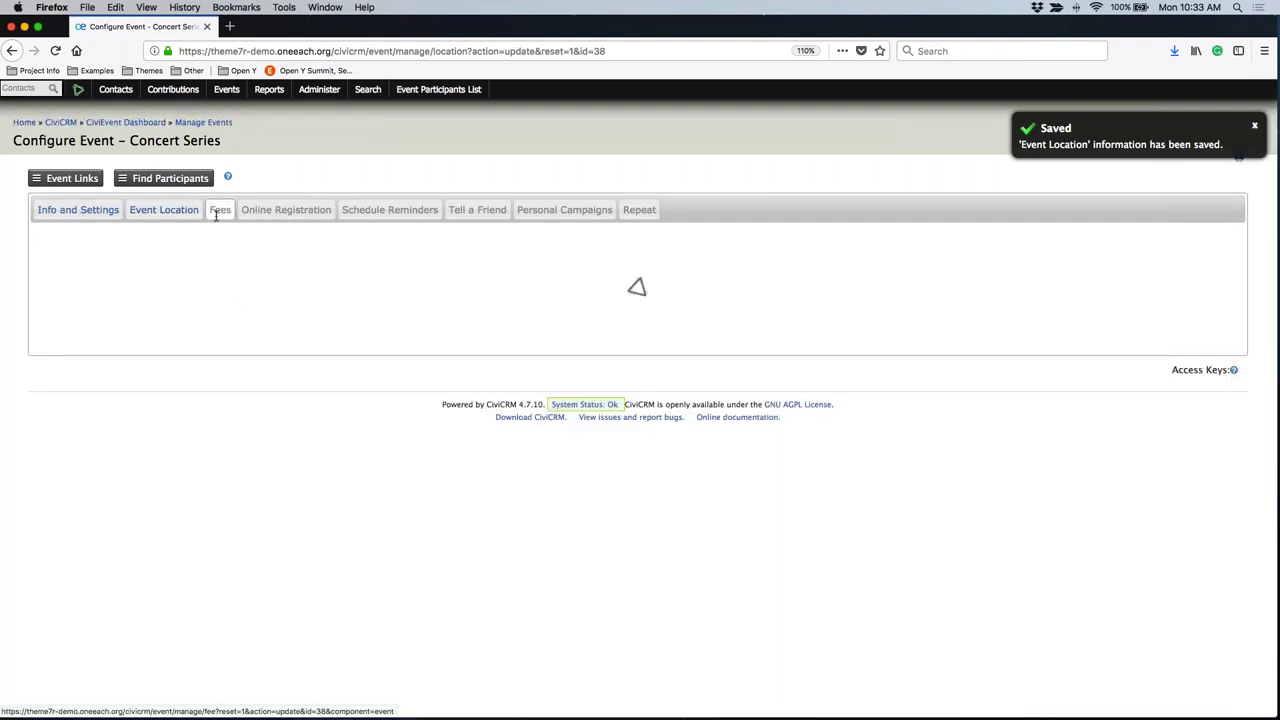
pyautogui.click(161, 272)
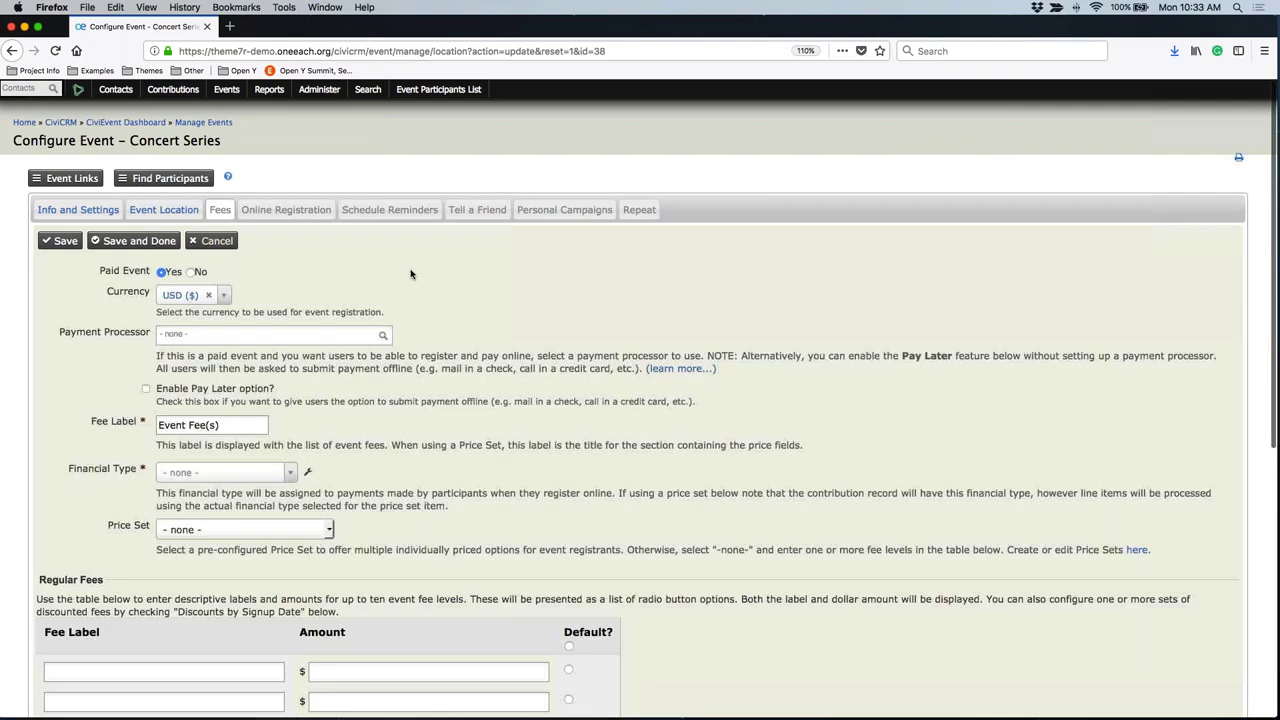
pyautogui.scroll(-2, 640, 410)
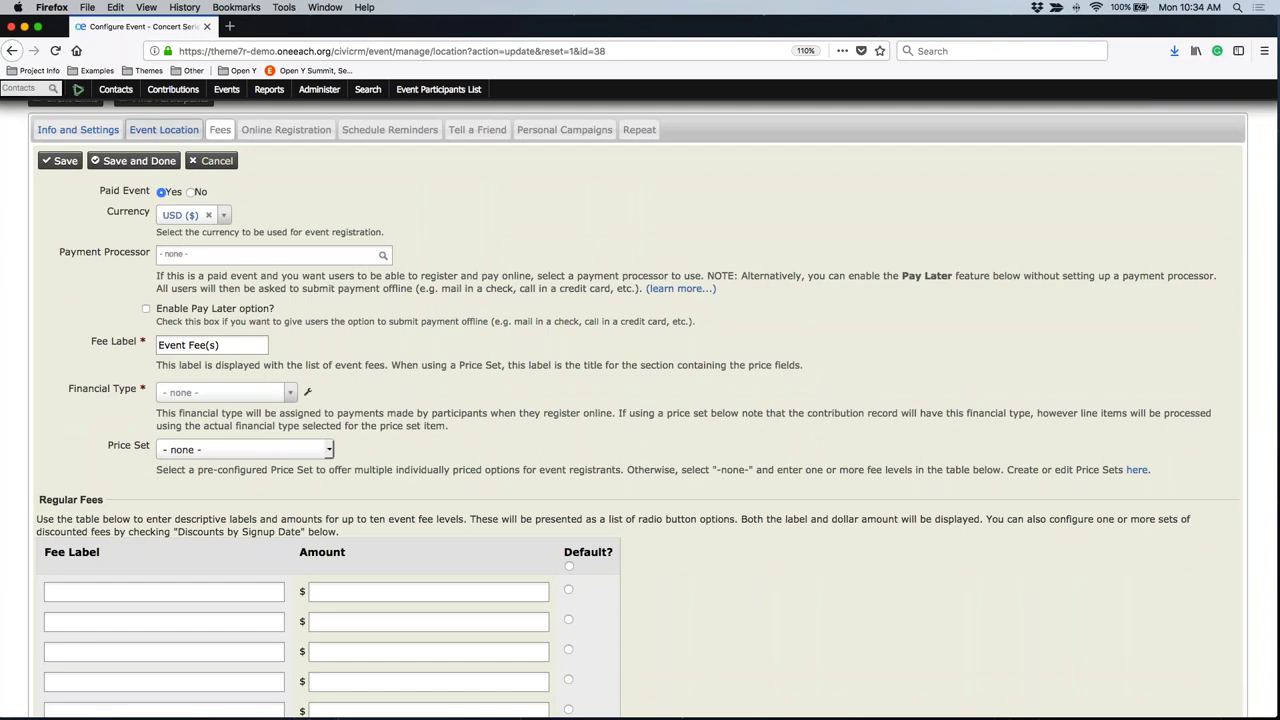
pyautogui.click(270, 254)
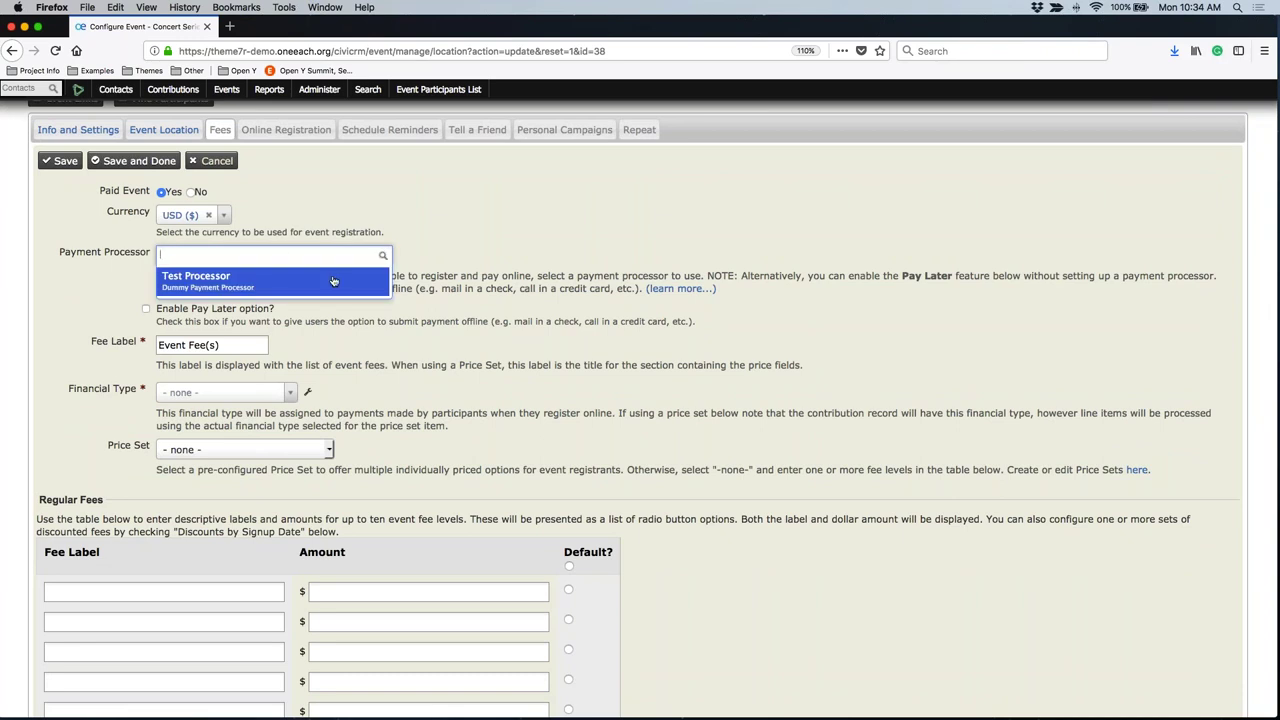
pyautogui.click(471, 255)
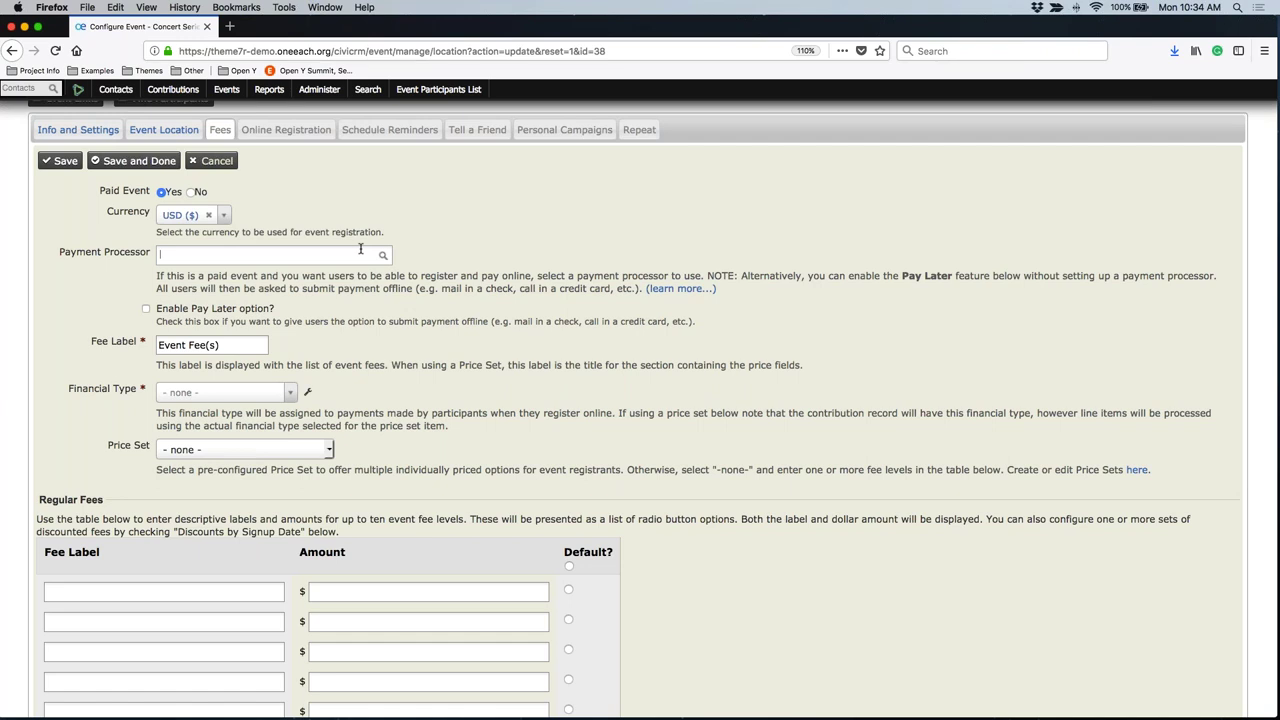
# Step: Try the Pay Later option to view its label and instructions, turn it off again, and look over the remaining fee settings
pyautogui.click(146, 309)
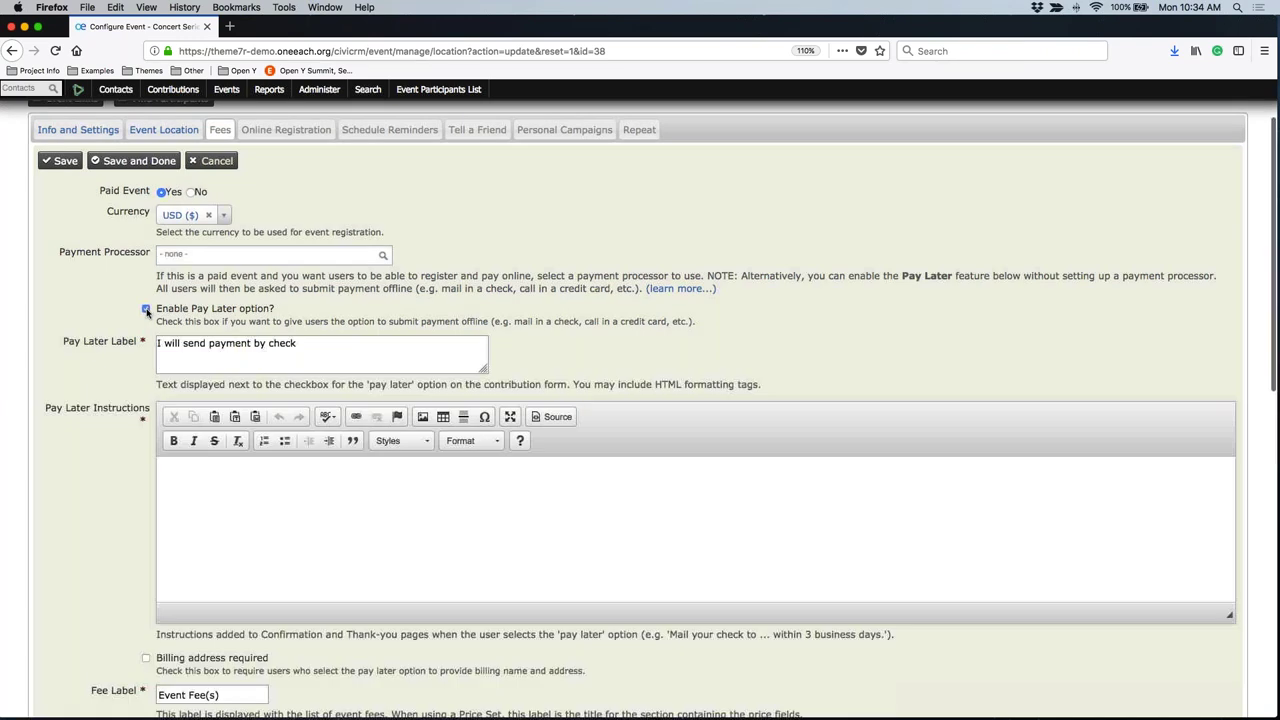
pyautogui.click(223, 509)
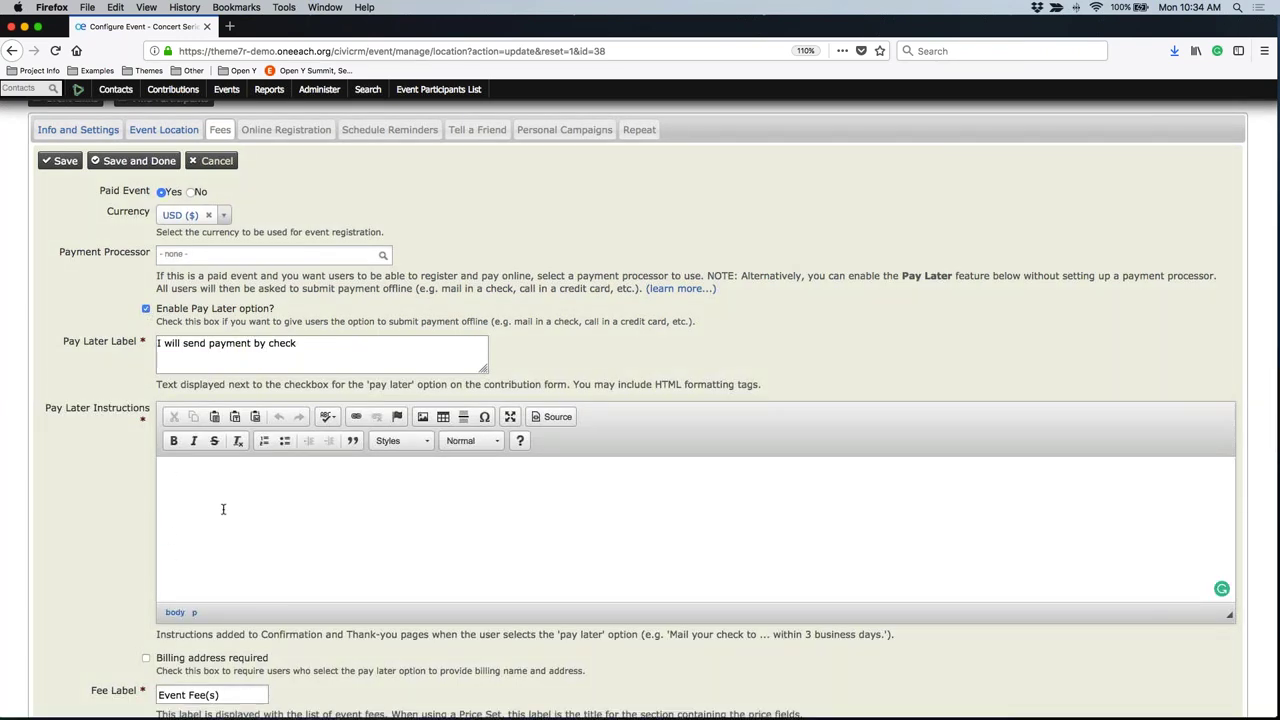
pyautogui.scroll(-3, 225, 509)
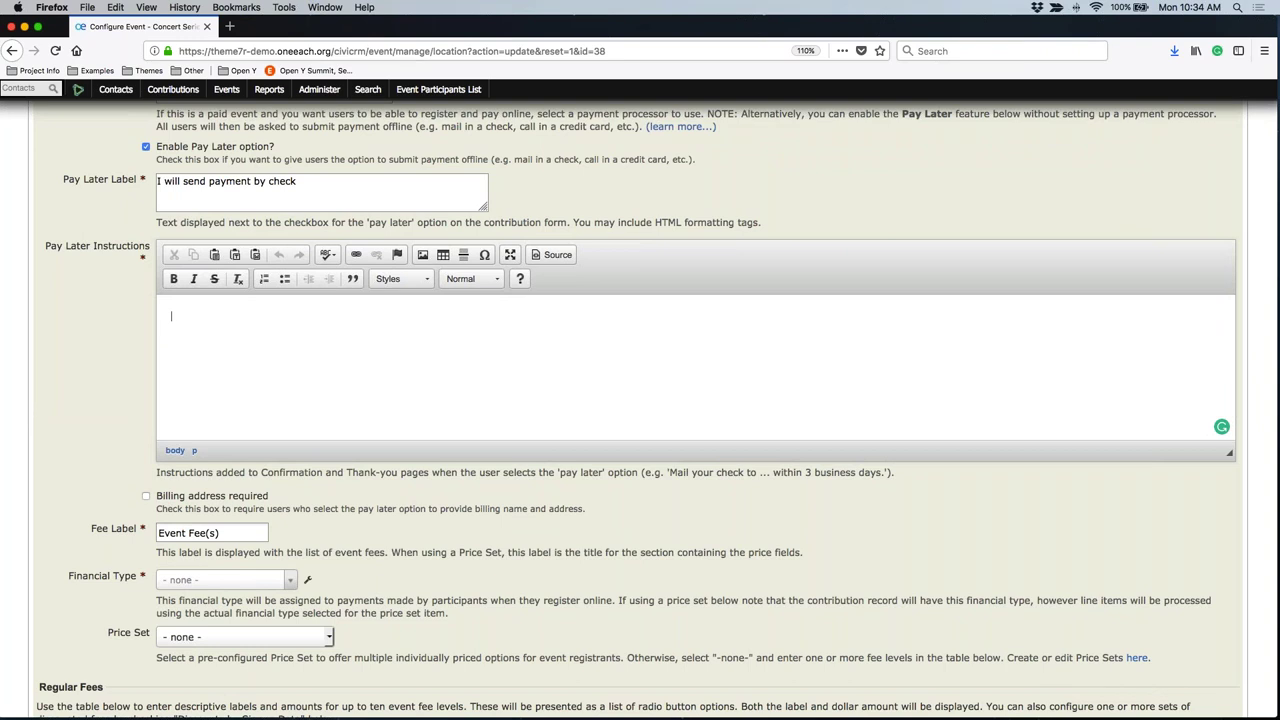
pyautogui.click(214, 146)
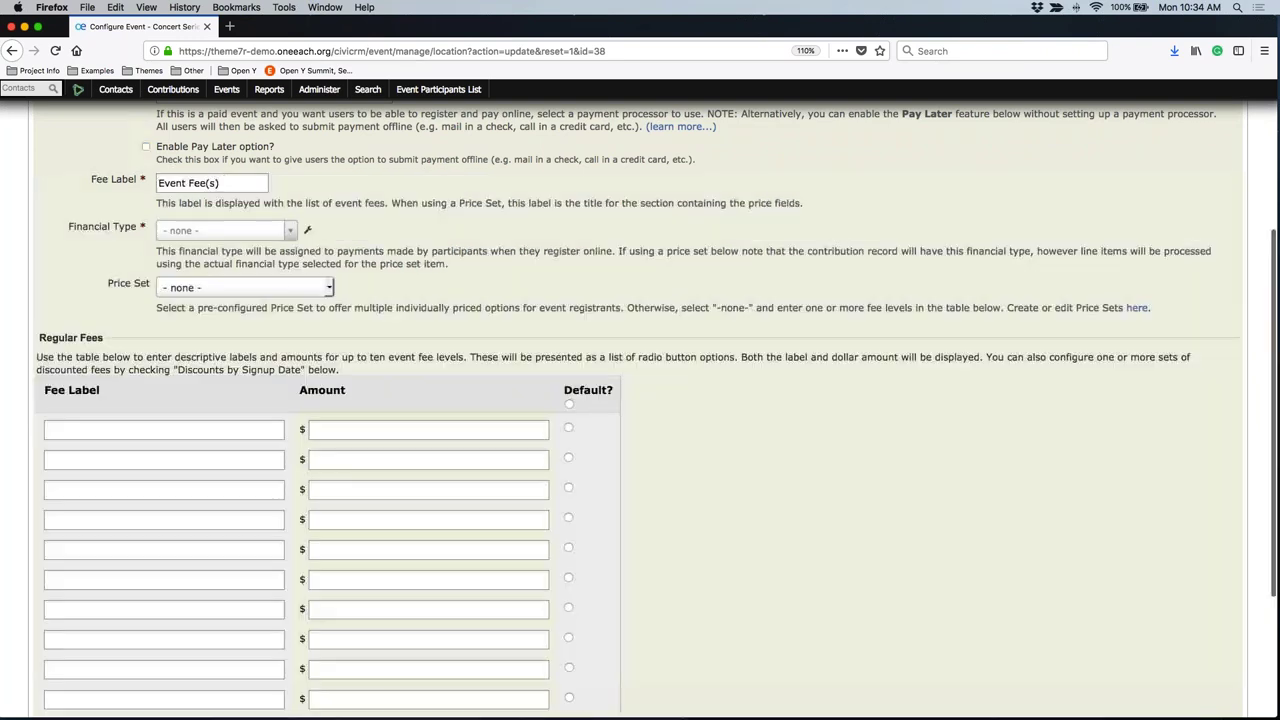
pyautogui.scroll(3, 376, 245)
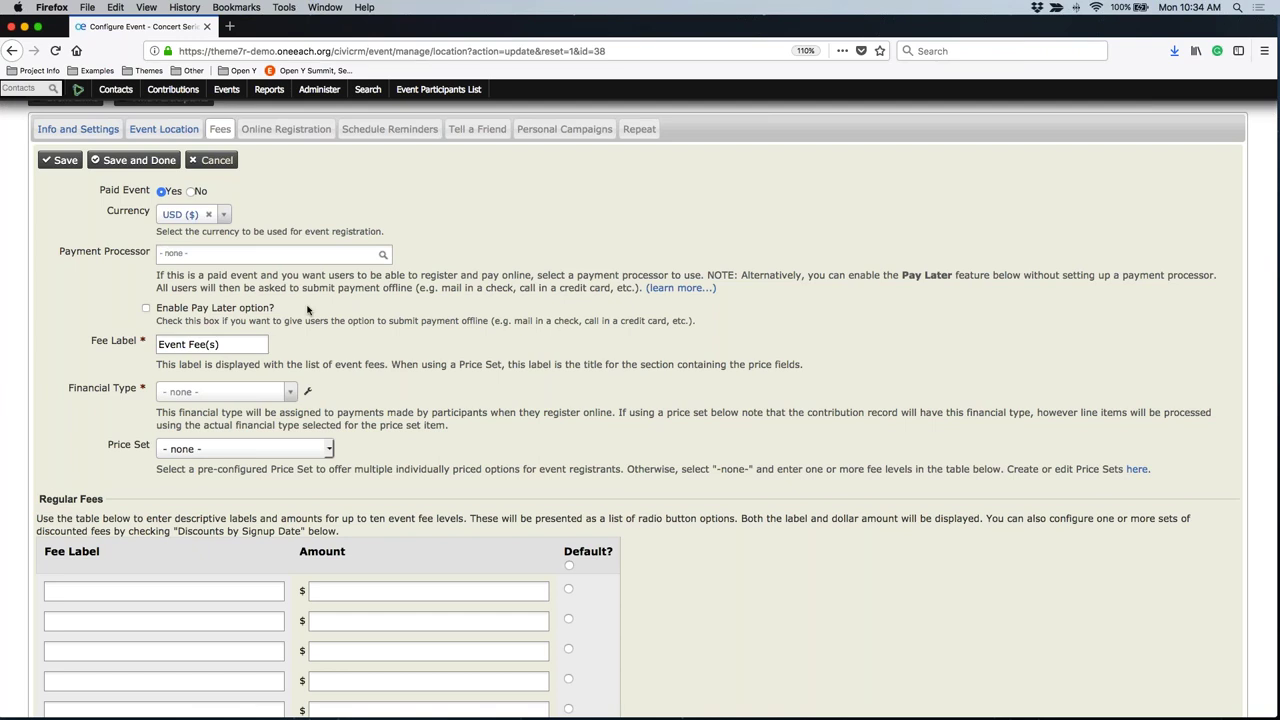
pyautogui.scroll(-2, 307, 310)
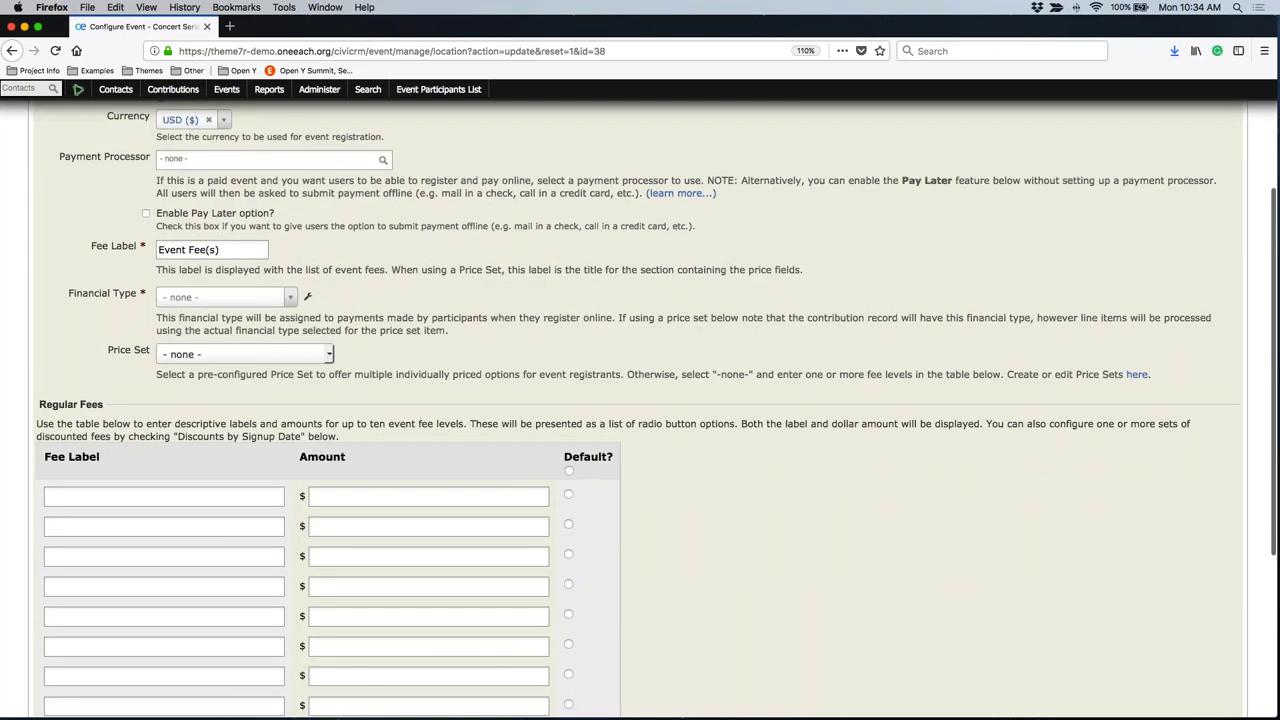
pyautogui.scroll(3, 640, 400)
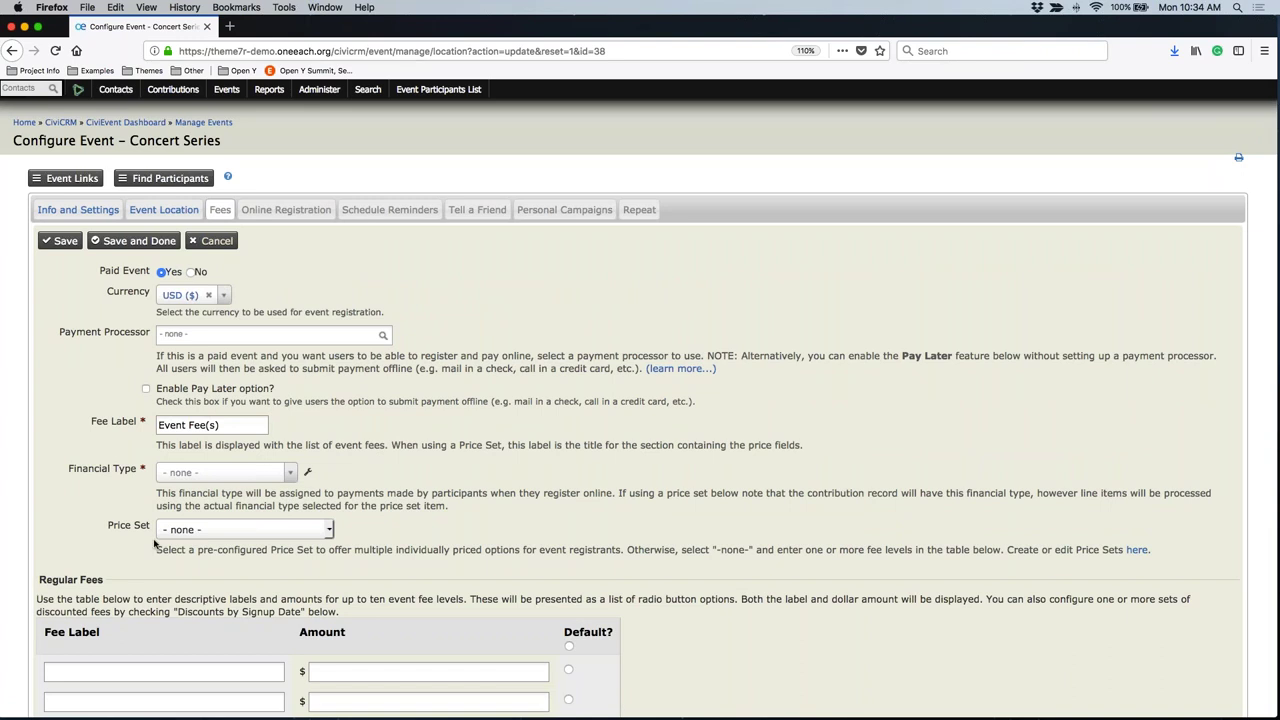
# Step: Enable online registration for the event
pyautogui.click(275, 210)
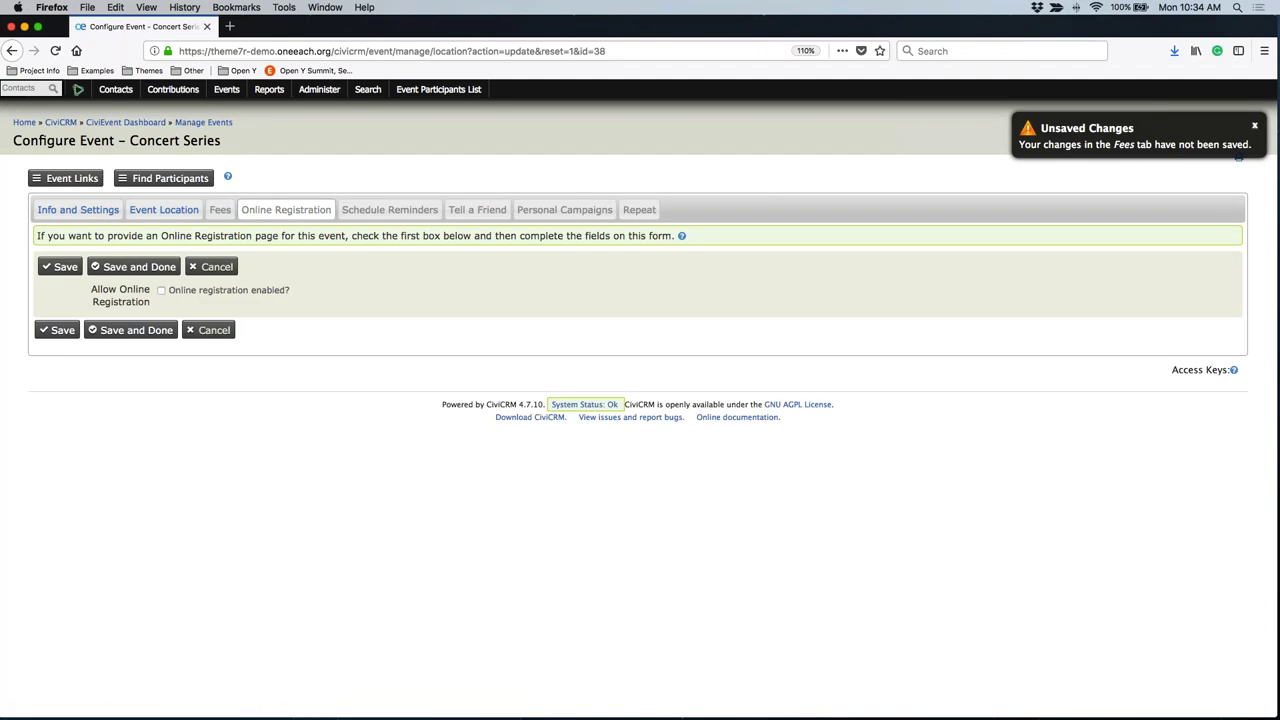
pyautogui.click(161, 290)
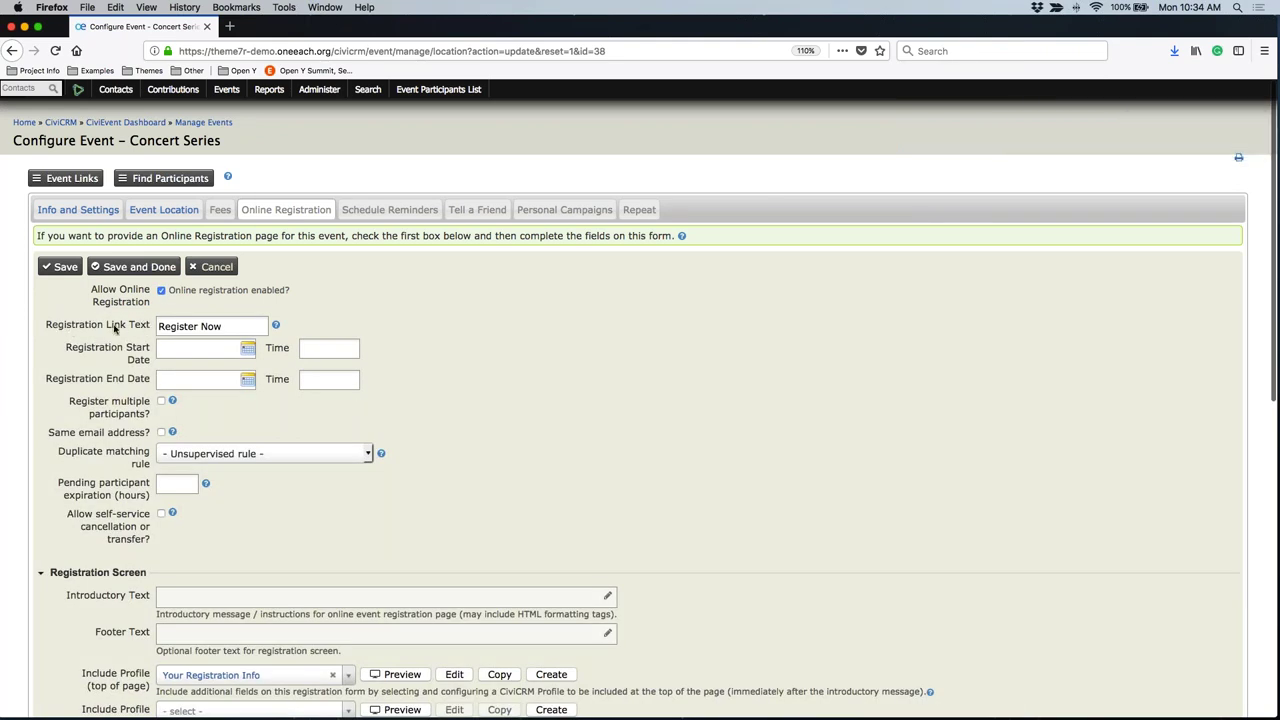
# Step: Review the registration link text and the registration start date calendar without changing either
pyautogui.moveTo(224, 327); pyautogui.dragTo(102, 322)
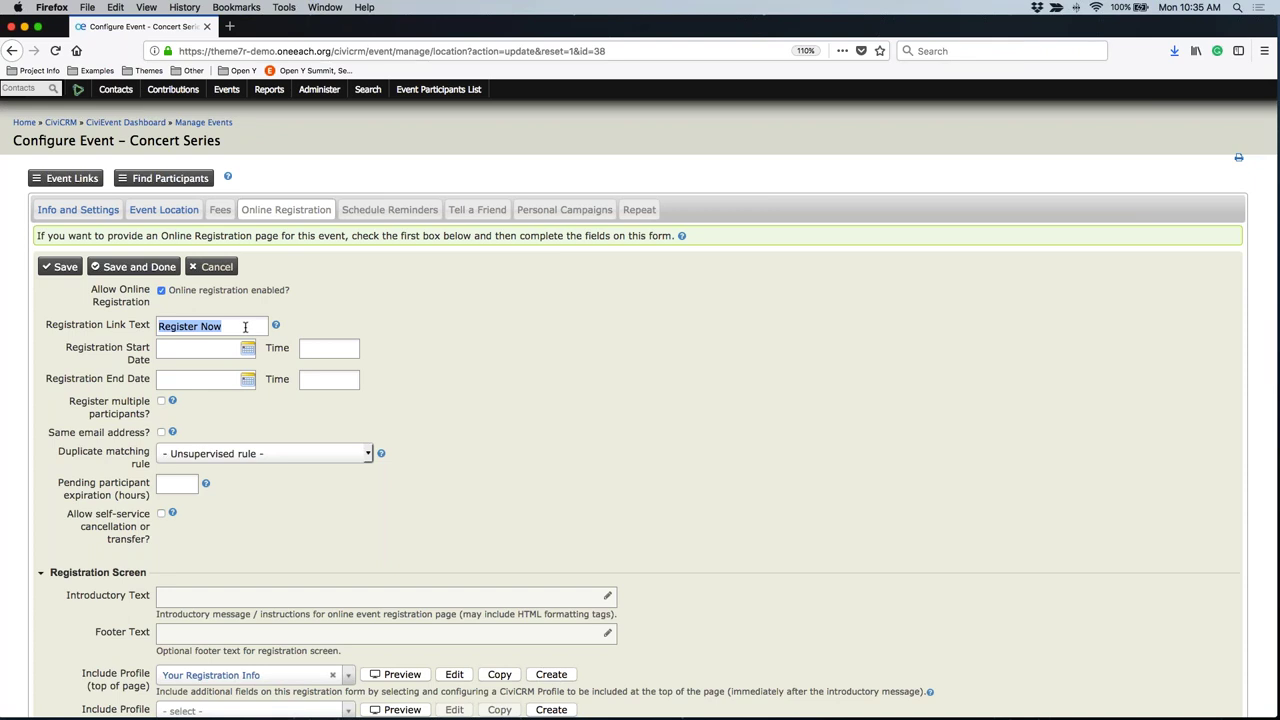
pyautogui.click(220, 326)
pyautogui.moveTo(222, 326); pyautogui.dragTo(130, 319)
pyautogui.scroll(-2, 200, 326)
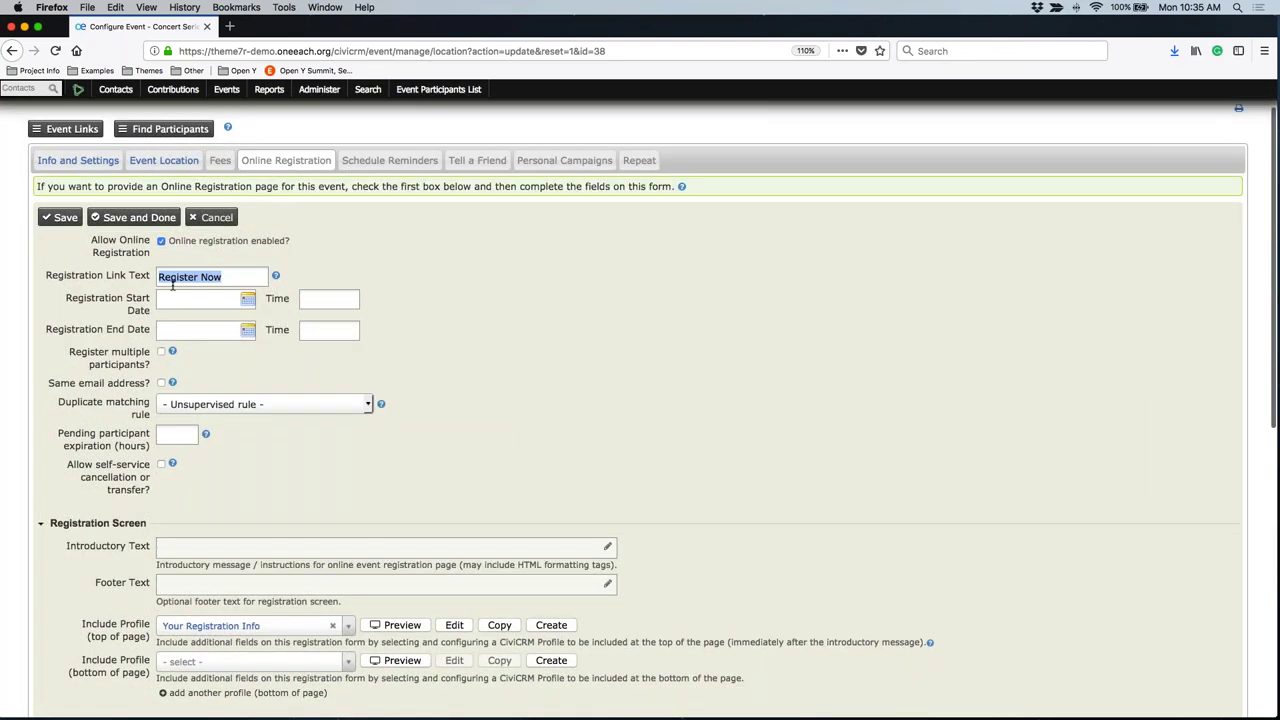
pyautogui.click(248, 299)
pyautogui.click(475, 352)
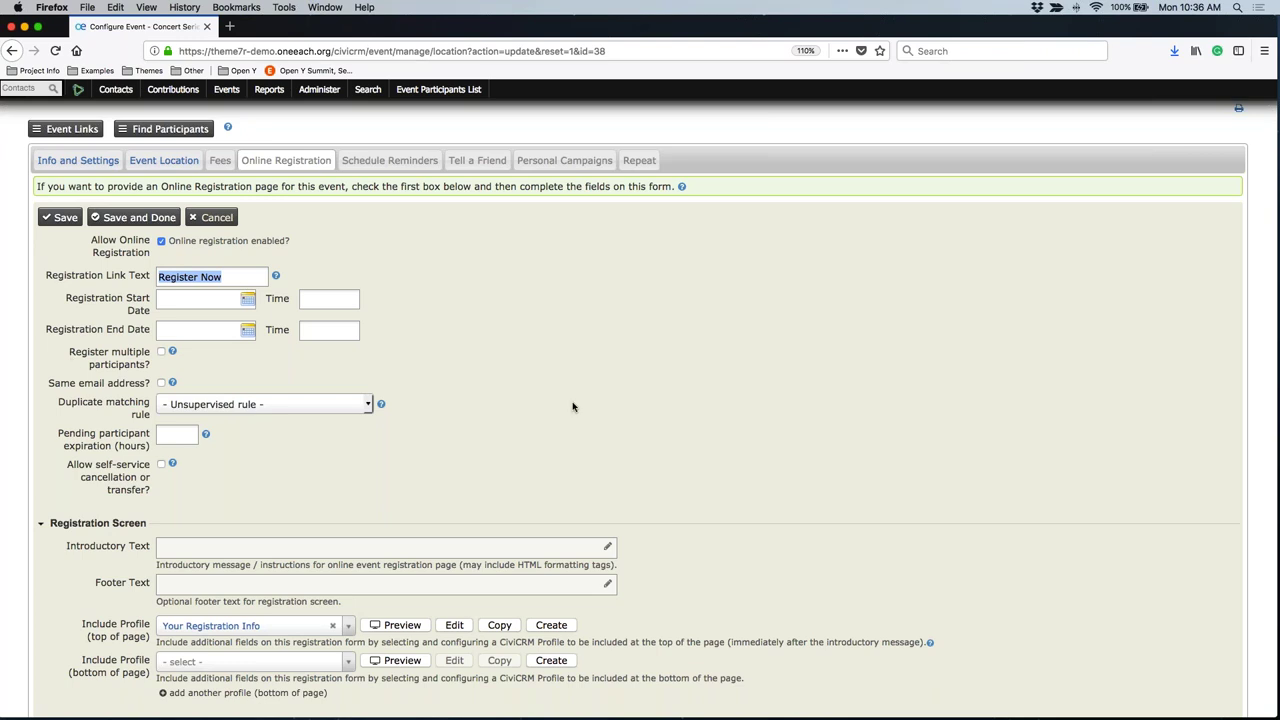
pyautogui.click(198, 299)
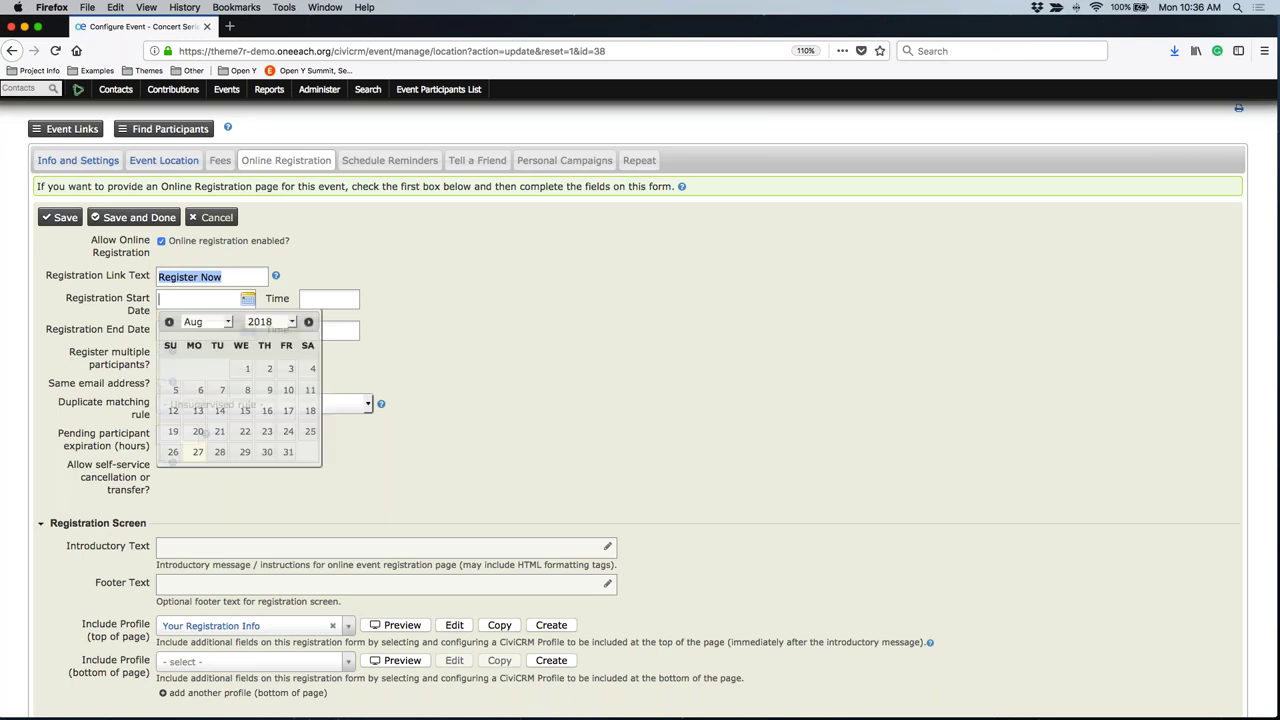
pyautogui.click(486, 342)
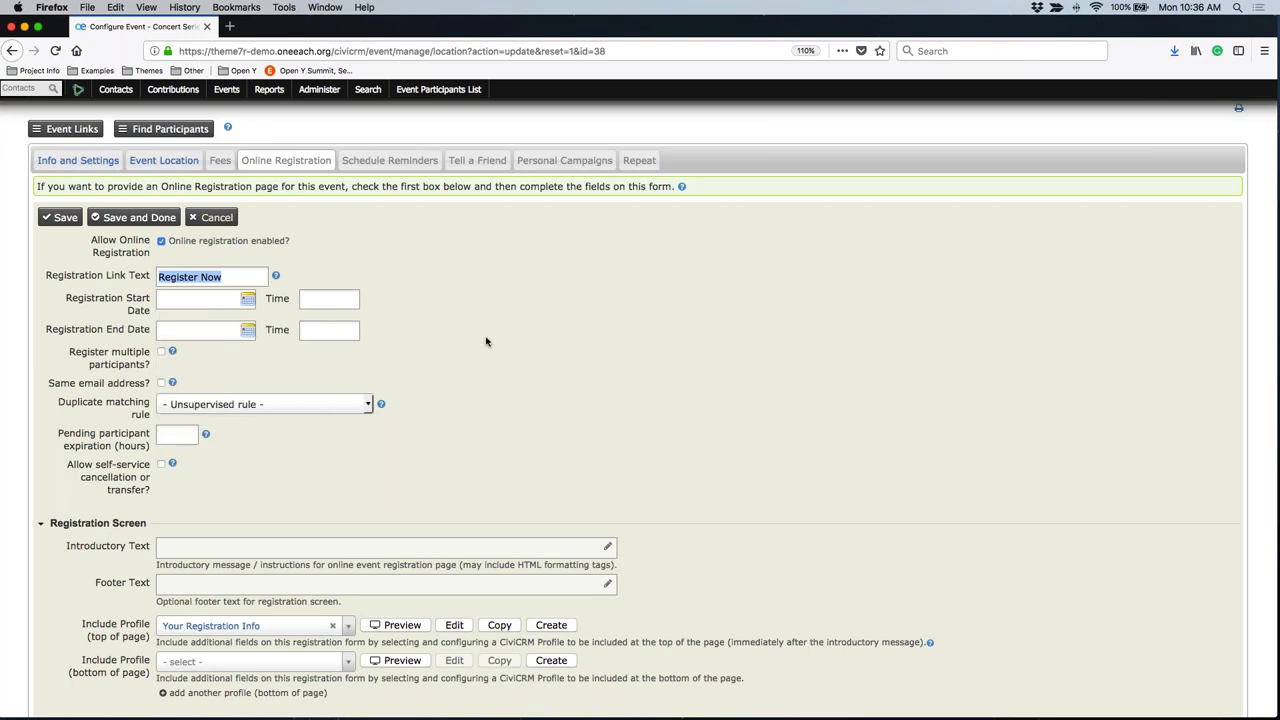
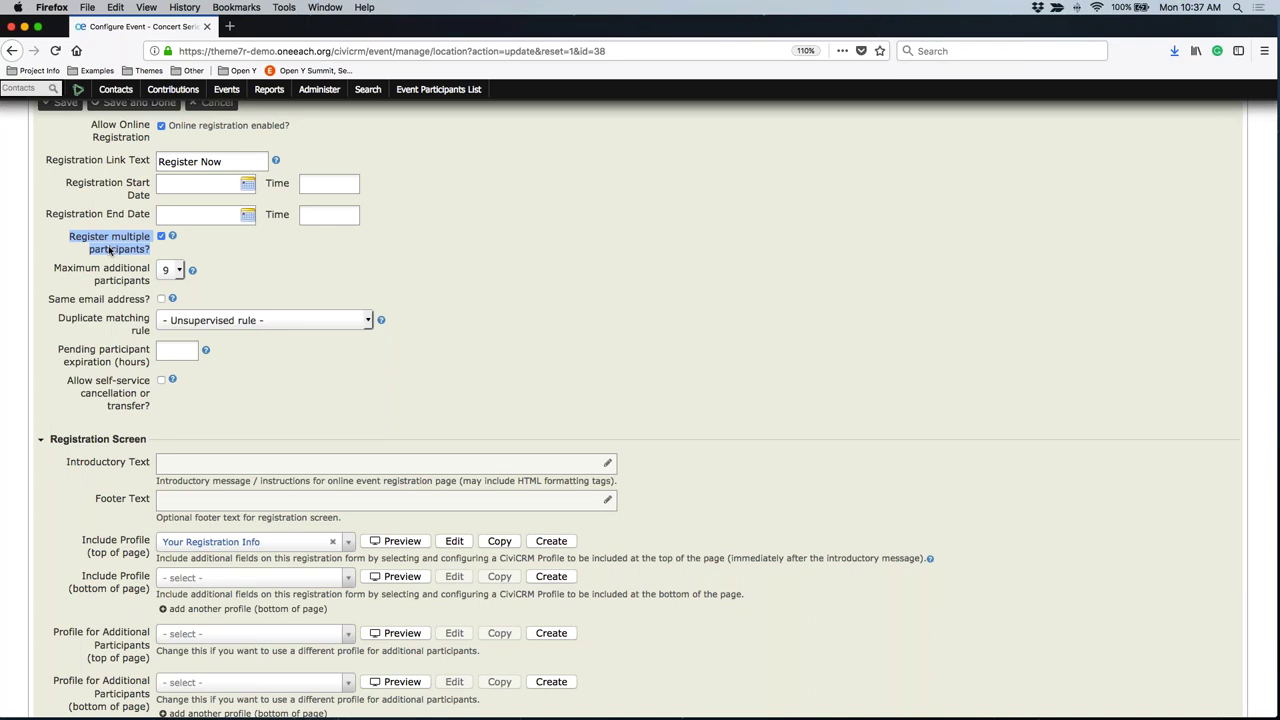
# Step: Try the option to register multiple participants, view the choices for maximum additional participants, and turn the option off again
pyautogui.click(138, 251)
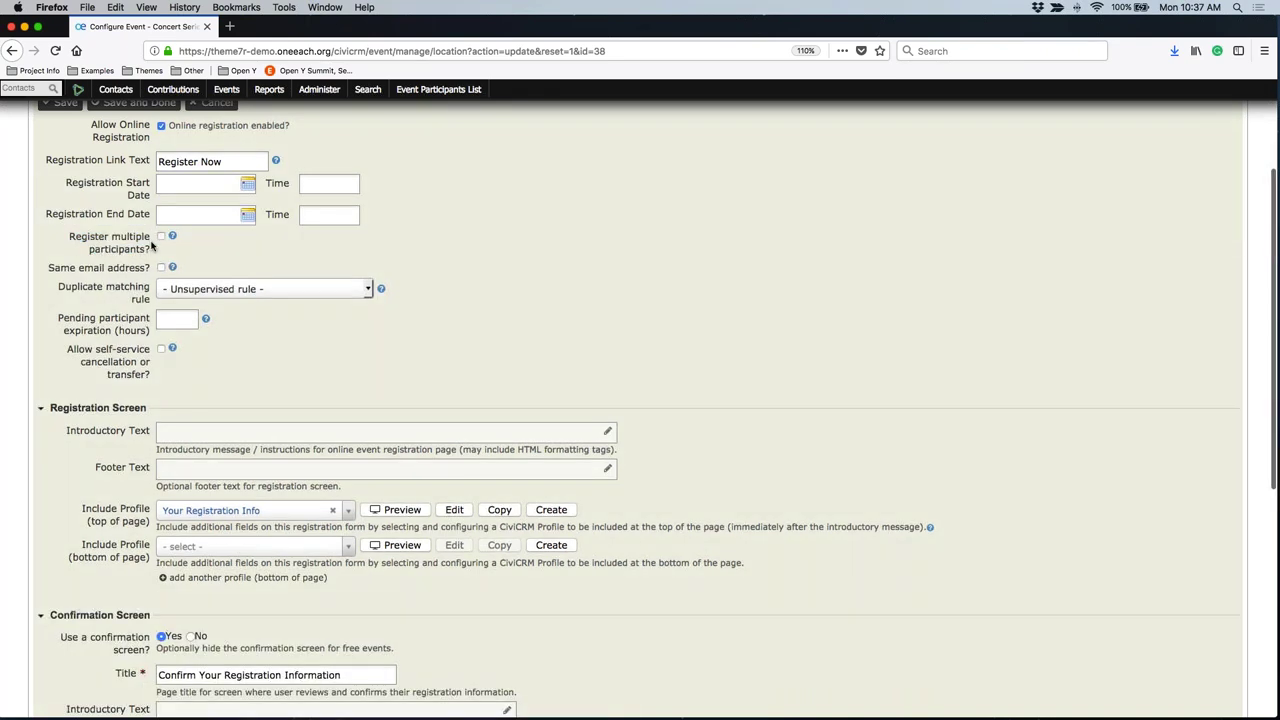
pyautogui.click(161, 237)
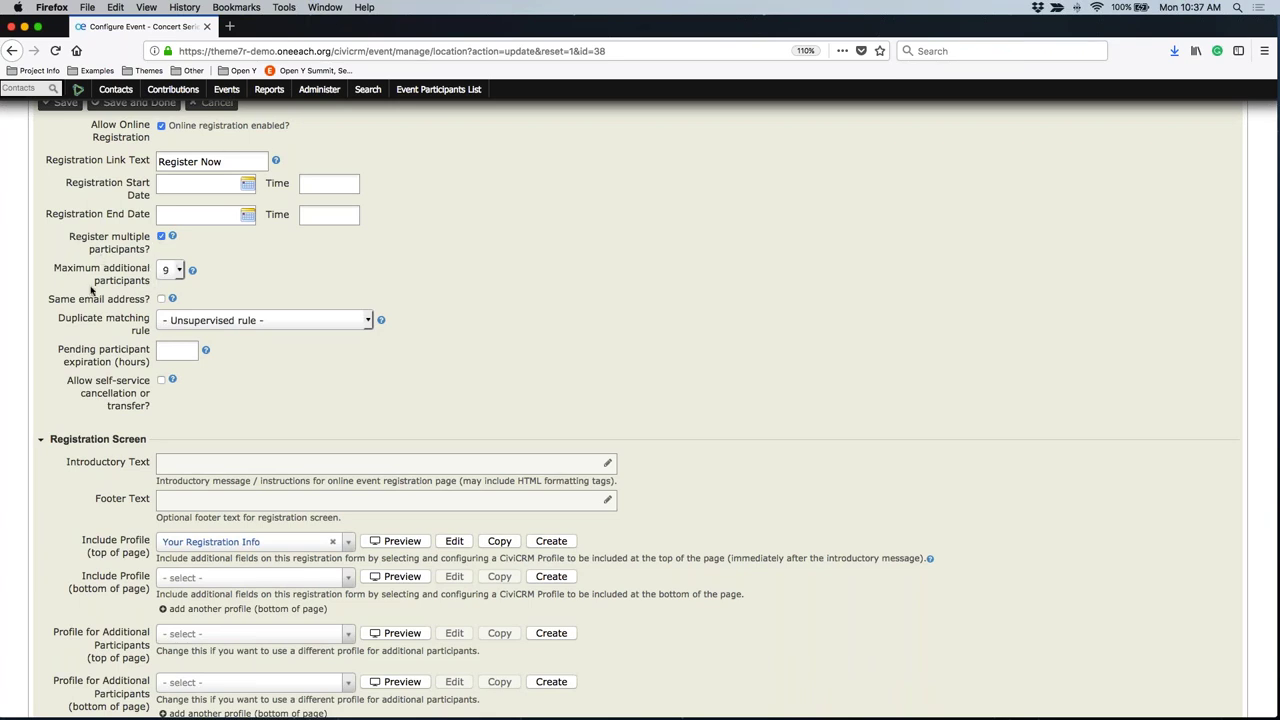
pyautogui.click(180, 271)
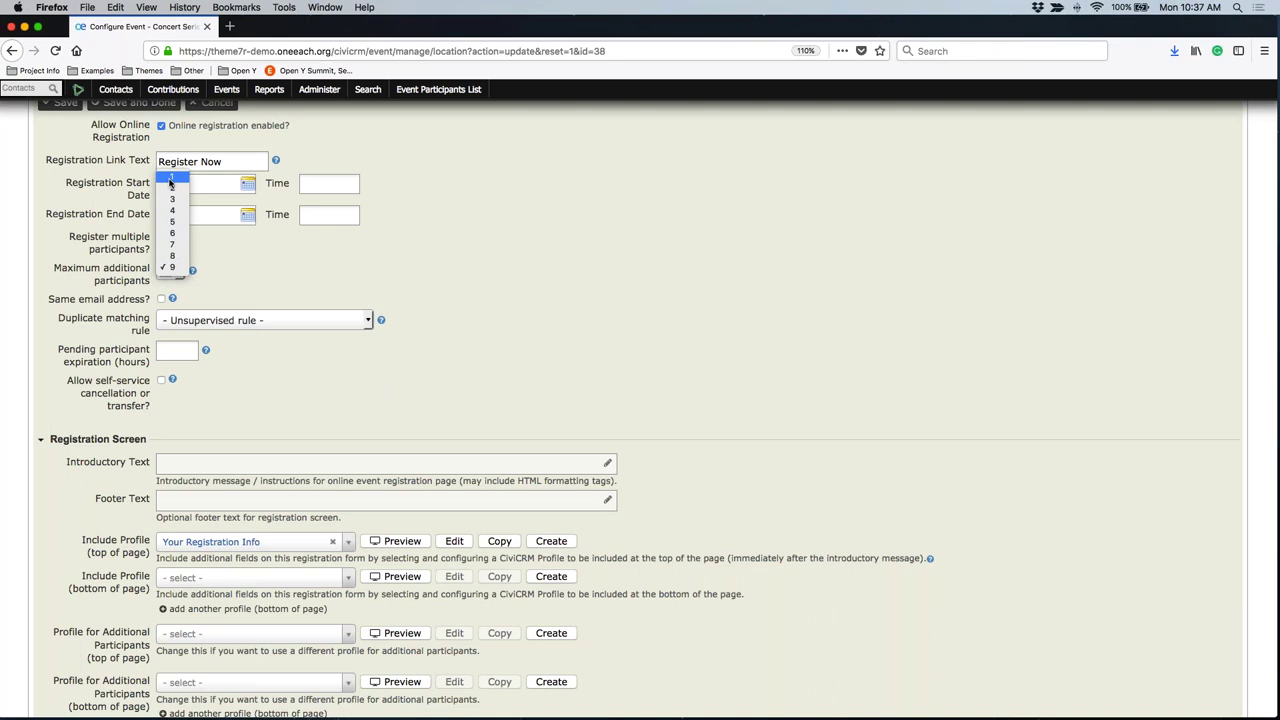
pyautogui.click(95, 245)
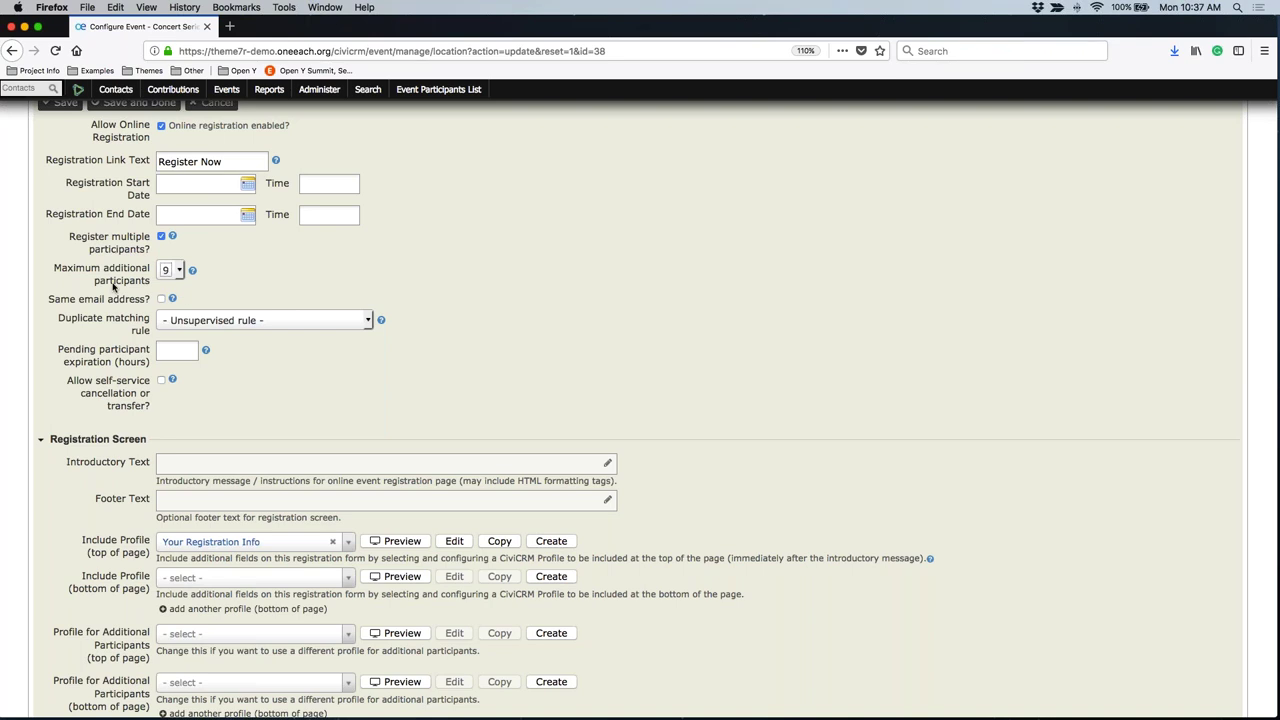
pyautogui.click(170, 269)
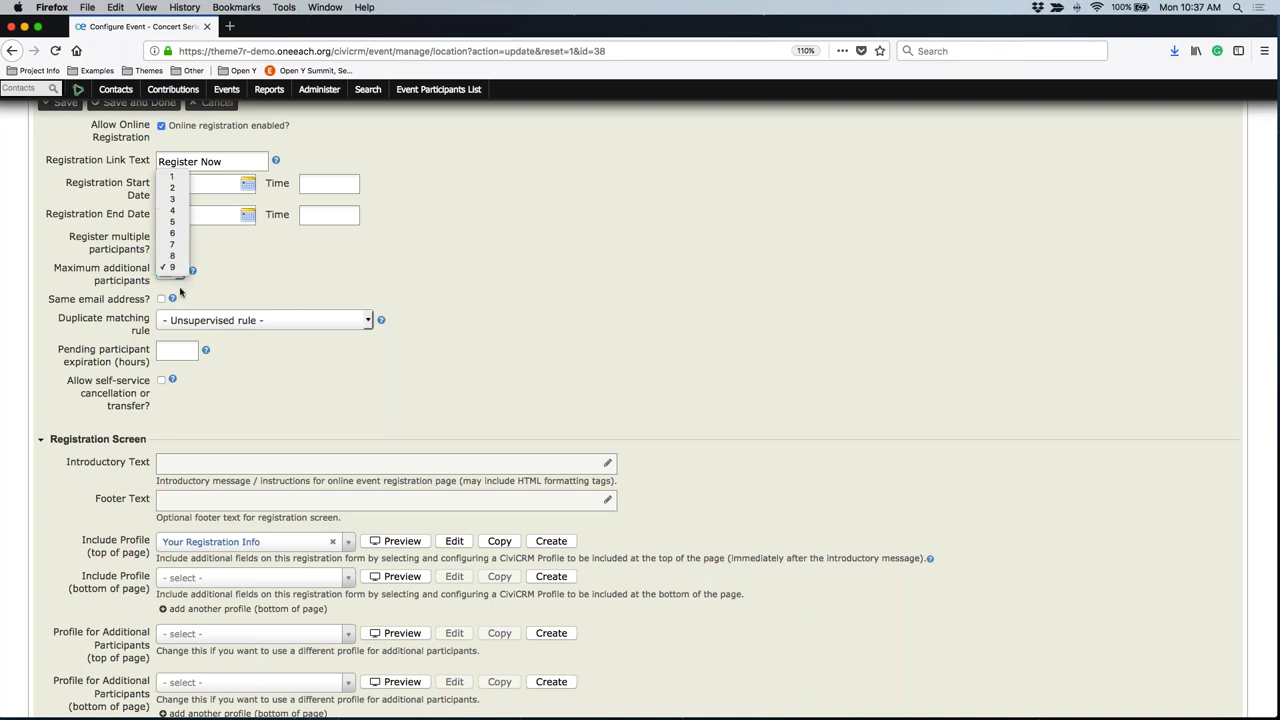
pyautogui.click(172, 267)
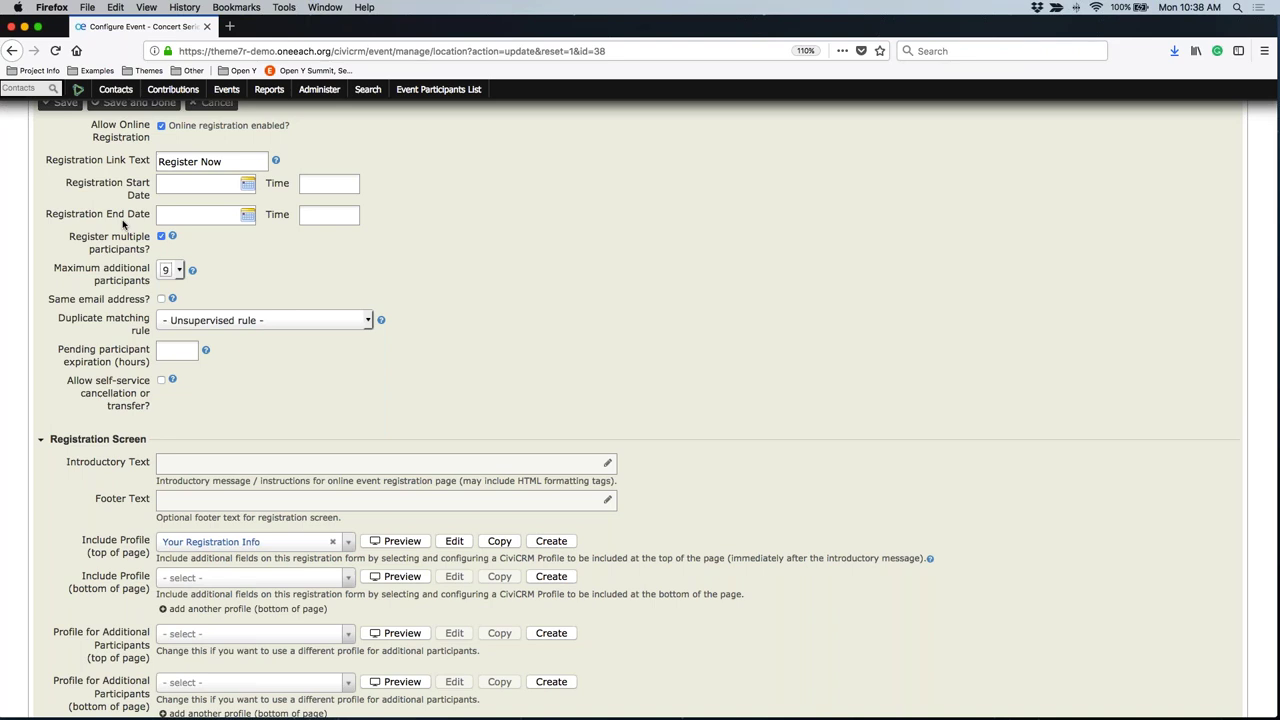
pyautogui.scroll(-1, 270, 342)
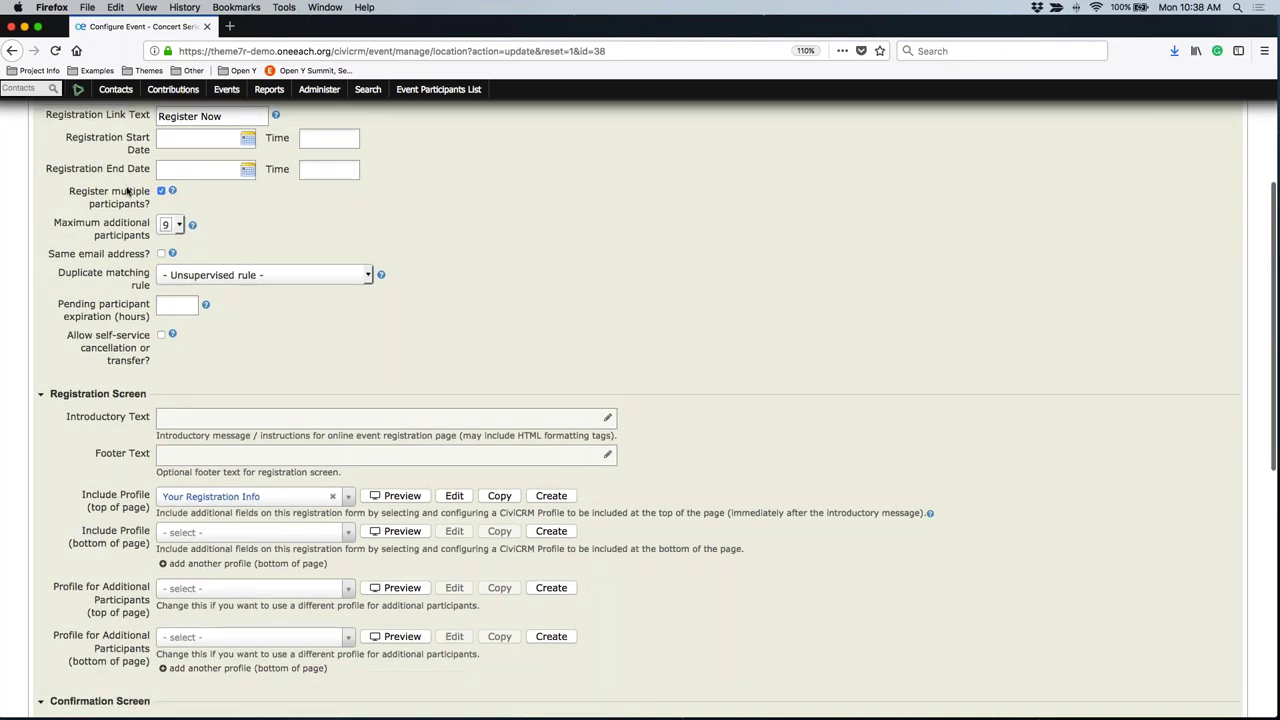
pyautogui.click(161, 191)
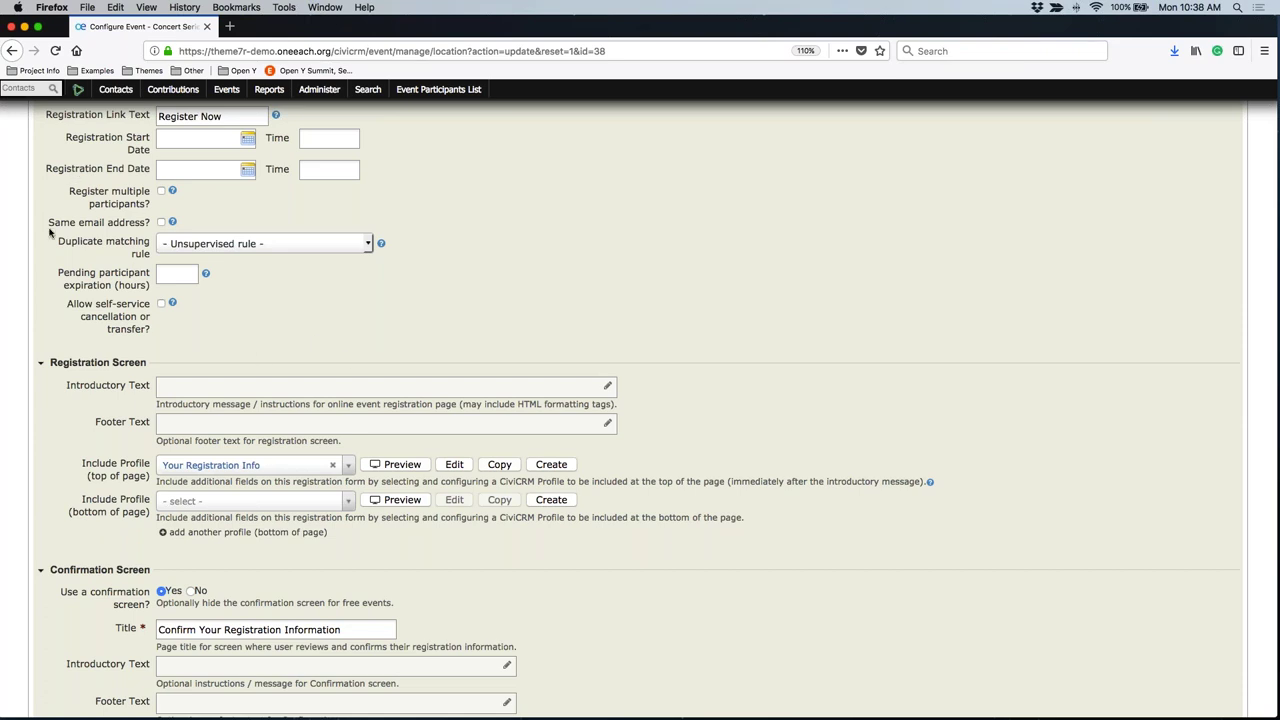
# Step: Set the duplicate matching rule to "Name and Email (reserved) - Supervised" and leave the pending participant expiration empty
pyautogui.moveTo(45, 228); pyautogui.dragTo(155, 227)
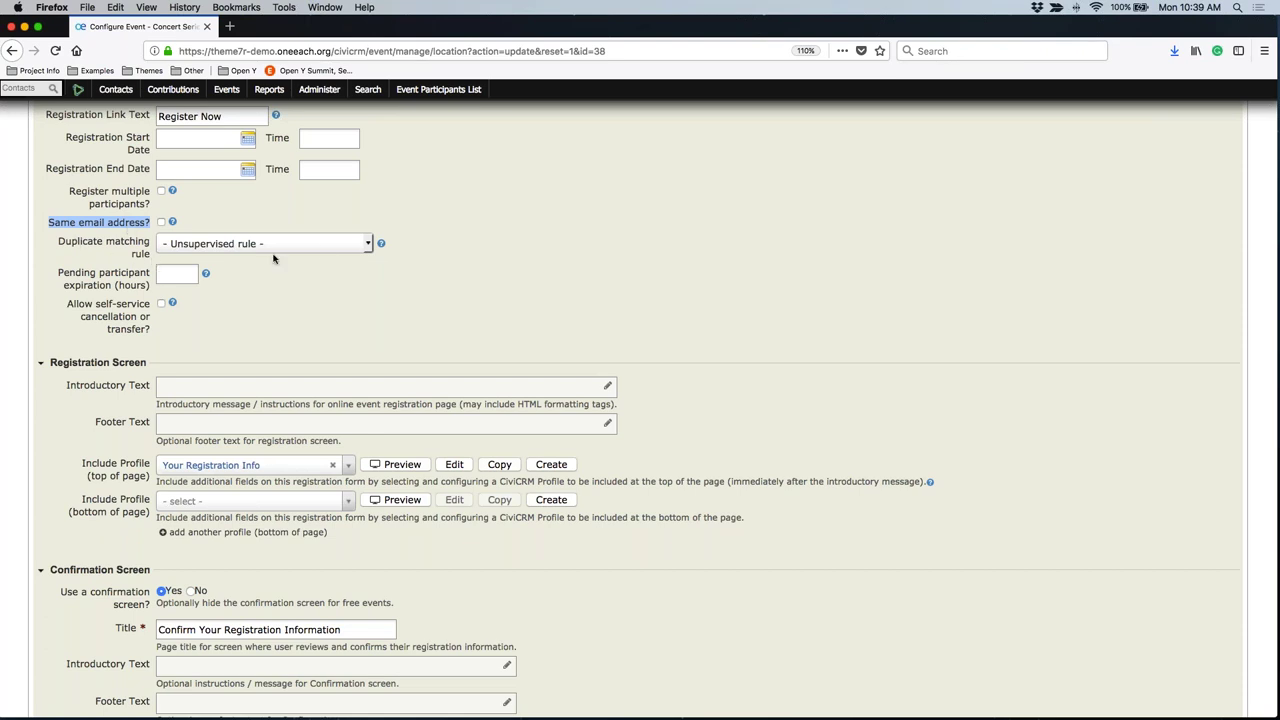
pyautogui.click(354, 248)
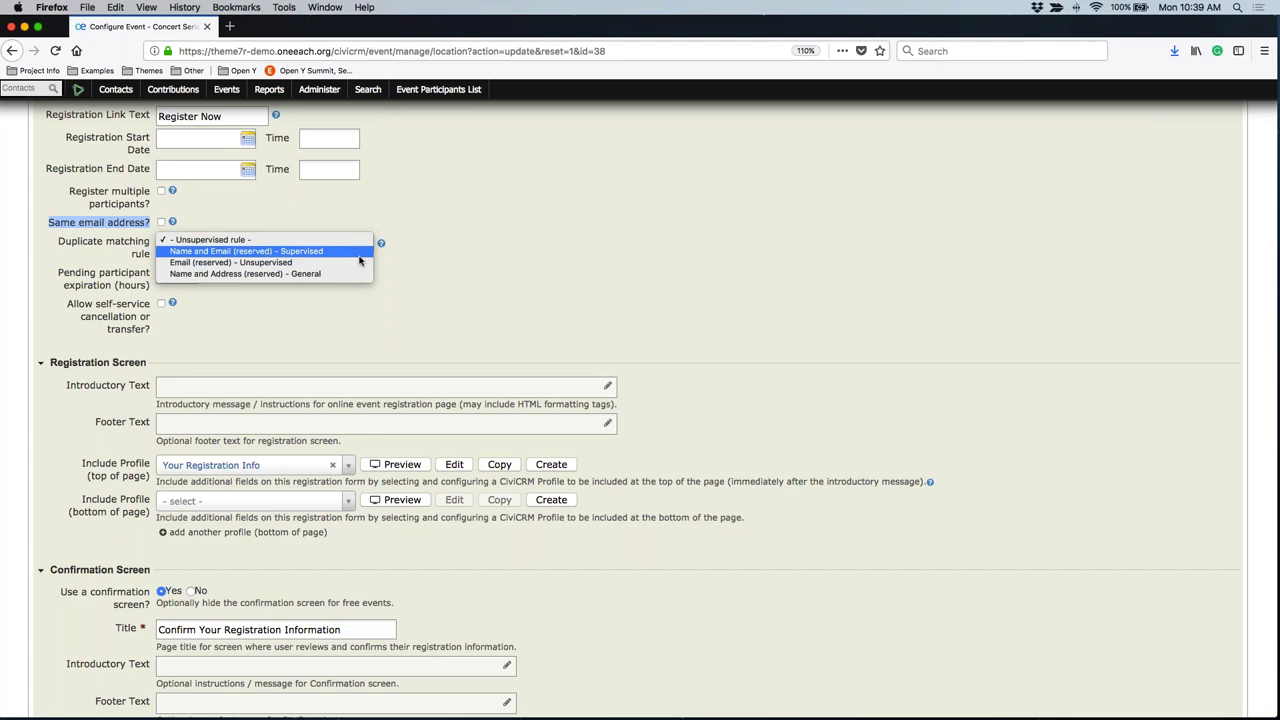
pyautogui.click(241, 254)
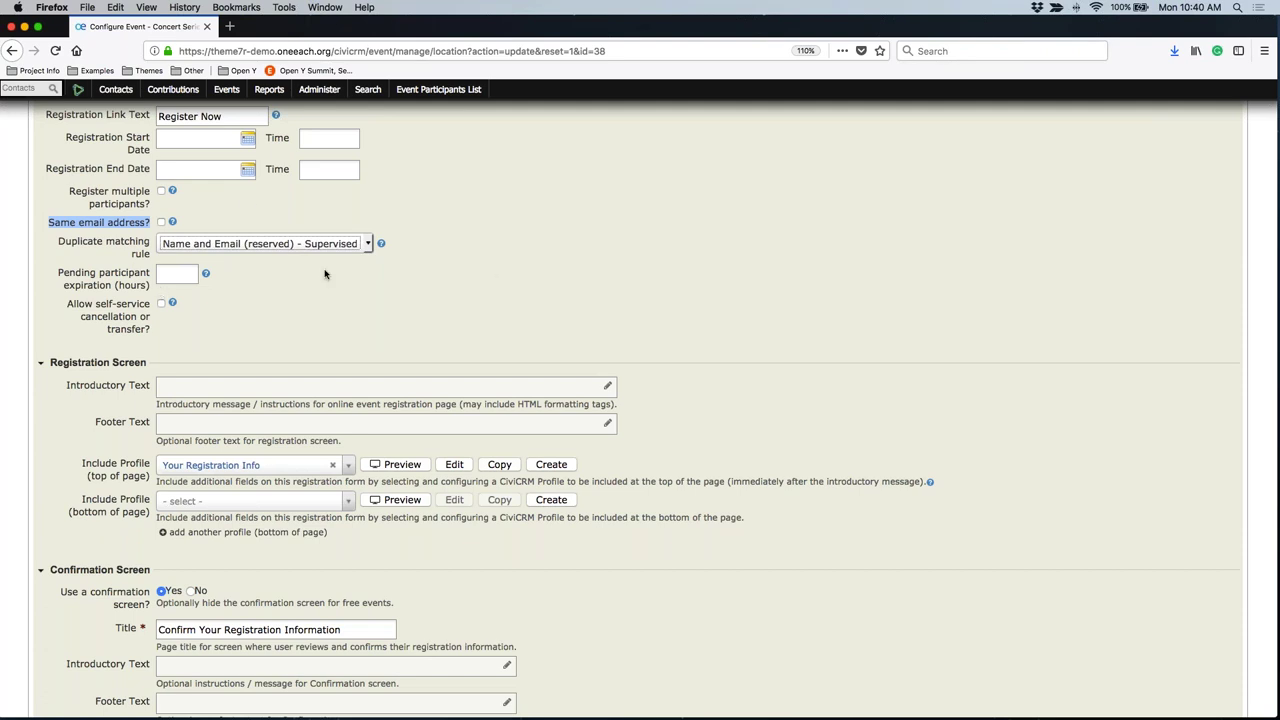
pyautogui.moveTo(56, 243); pyautogui.dragTo(158, 247)
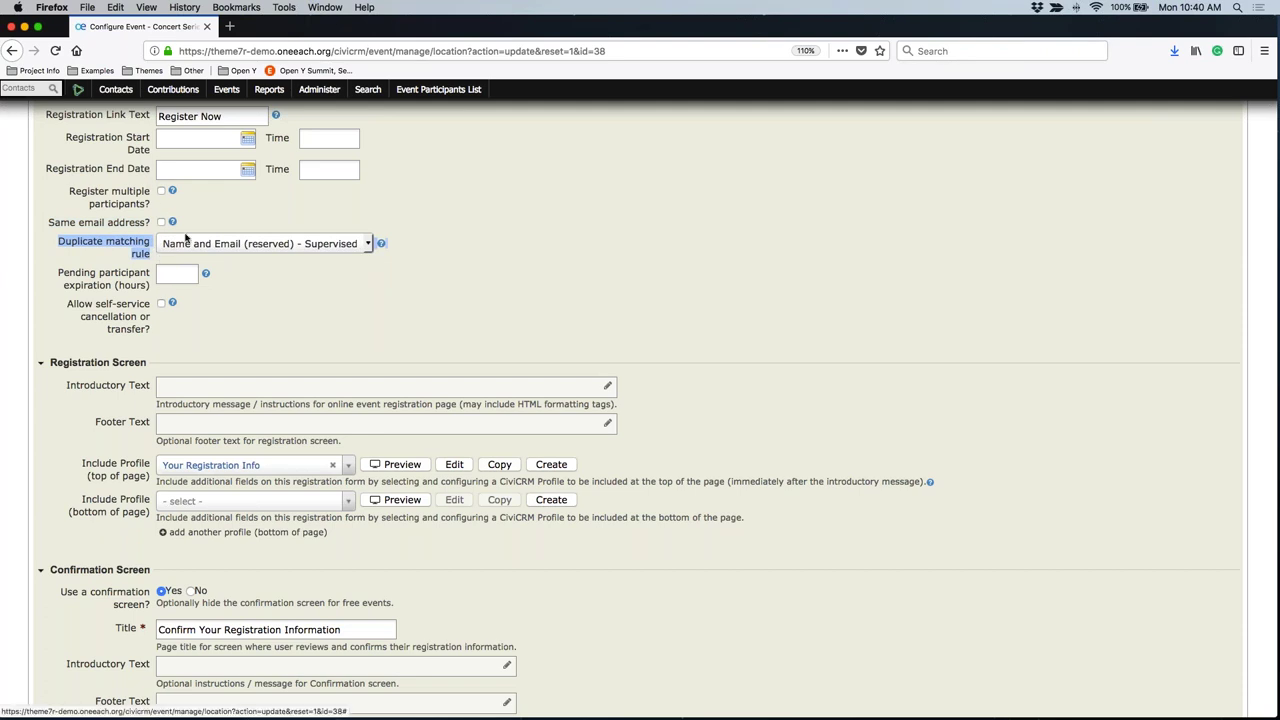
pyautogui.click(185, 243)
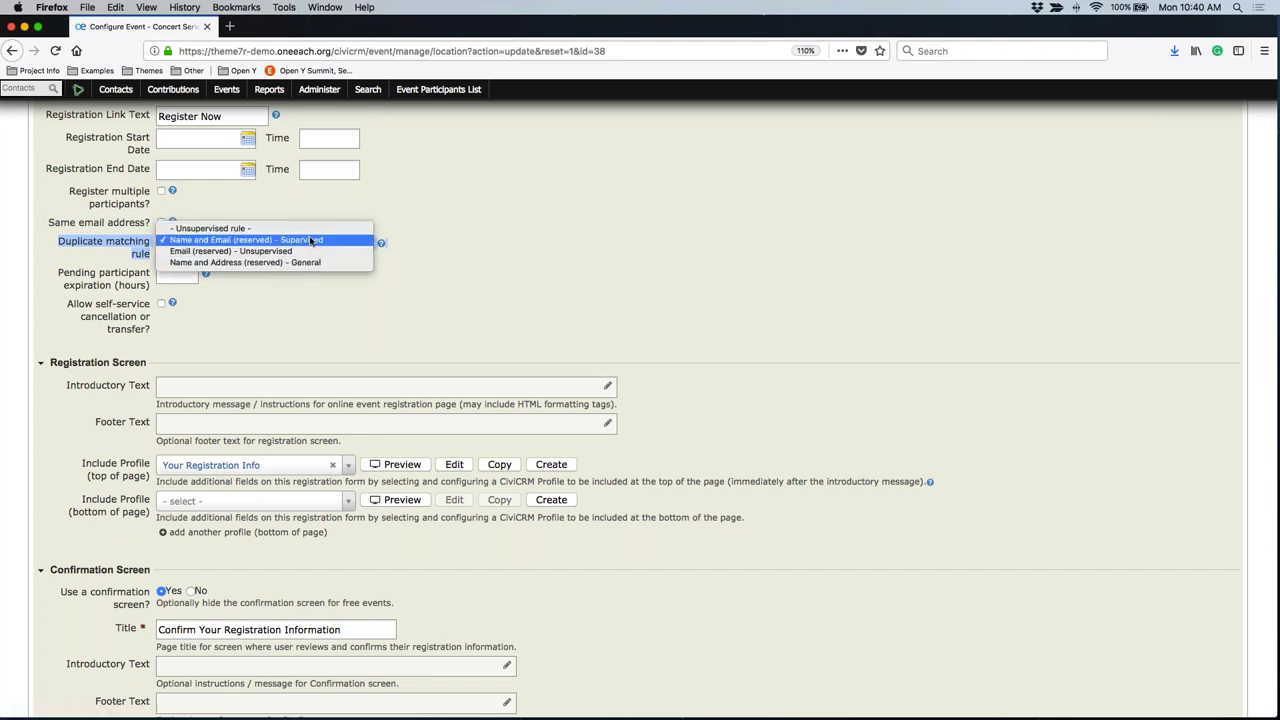
pyautogui.click(176, 244)
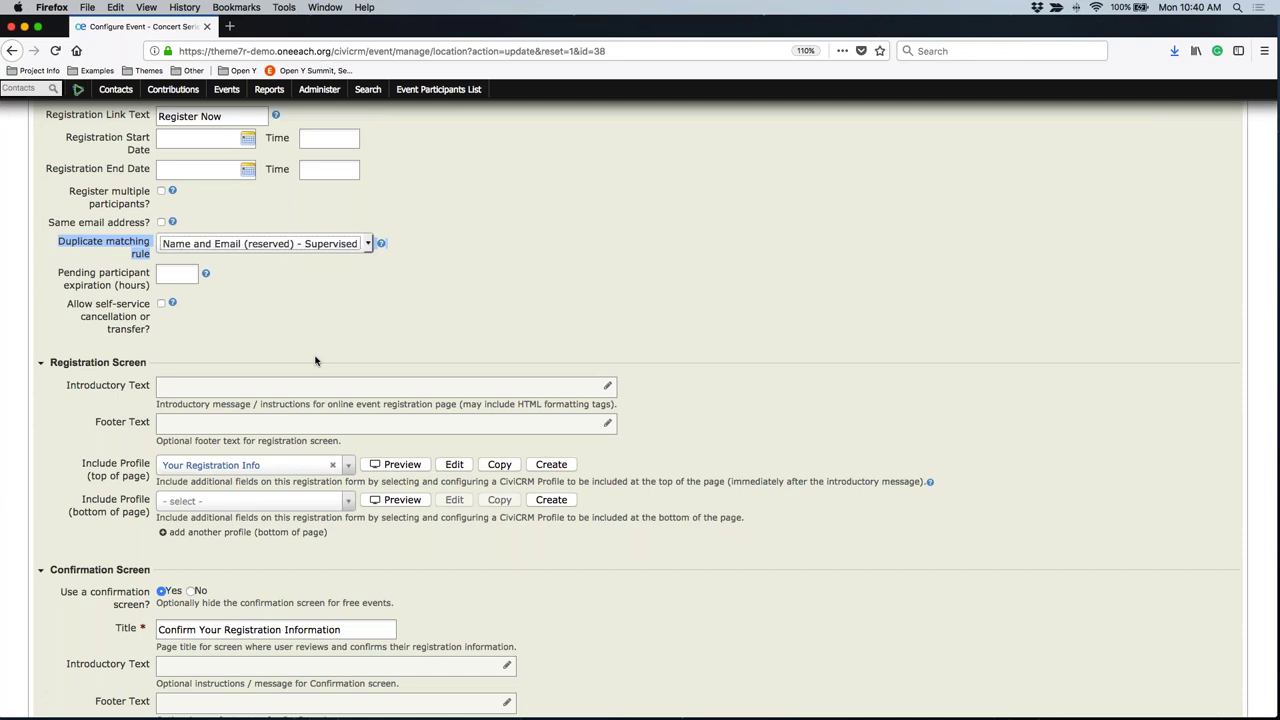
pyautogui.click(183, 258)
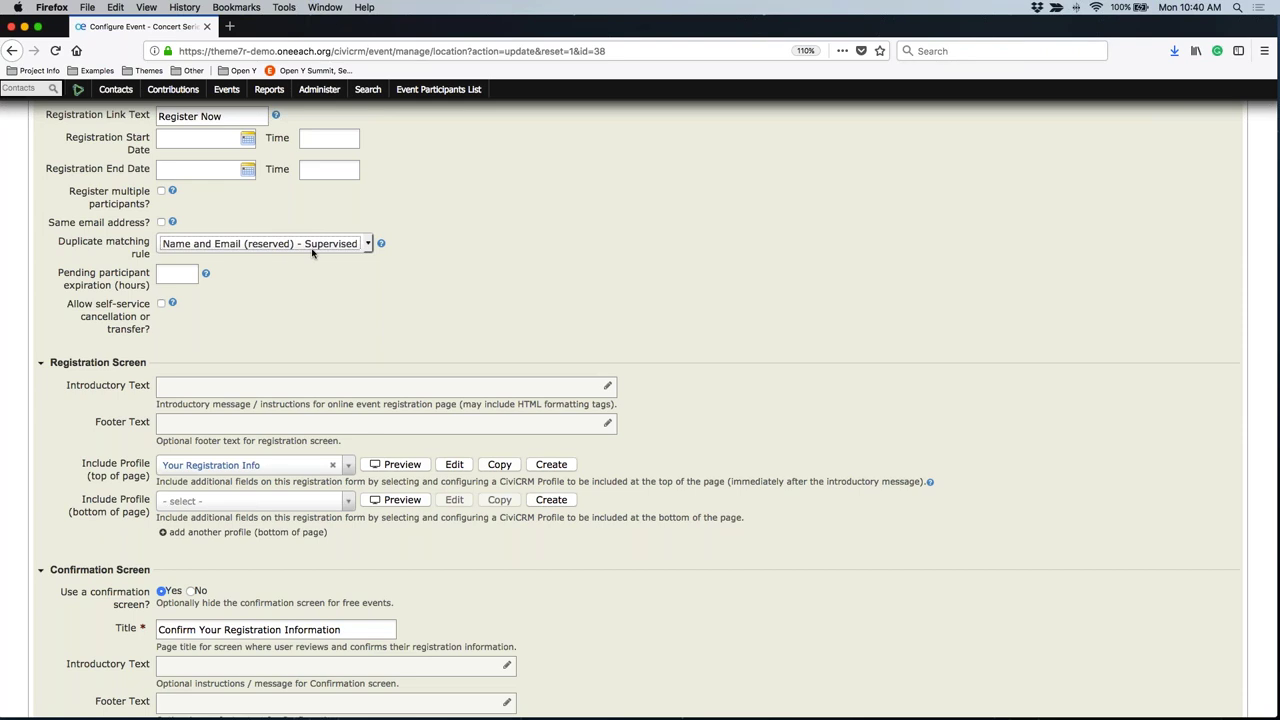
pyautogui.scroll(-2, 238, 348)
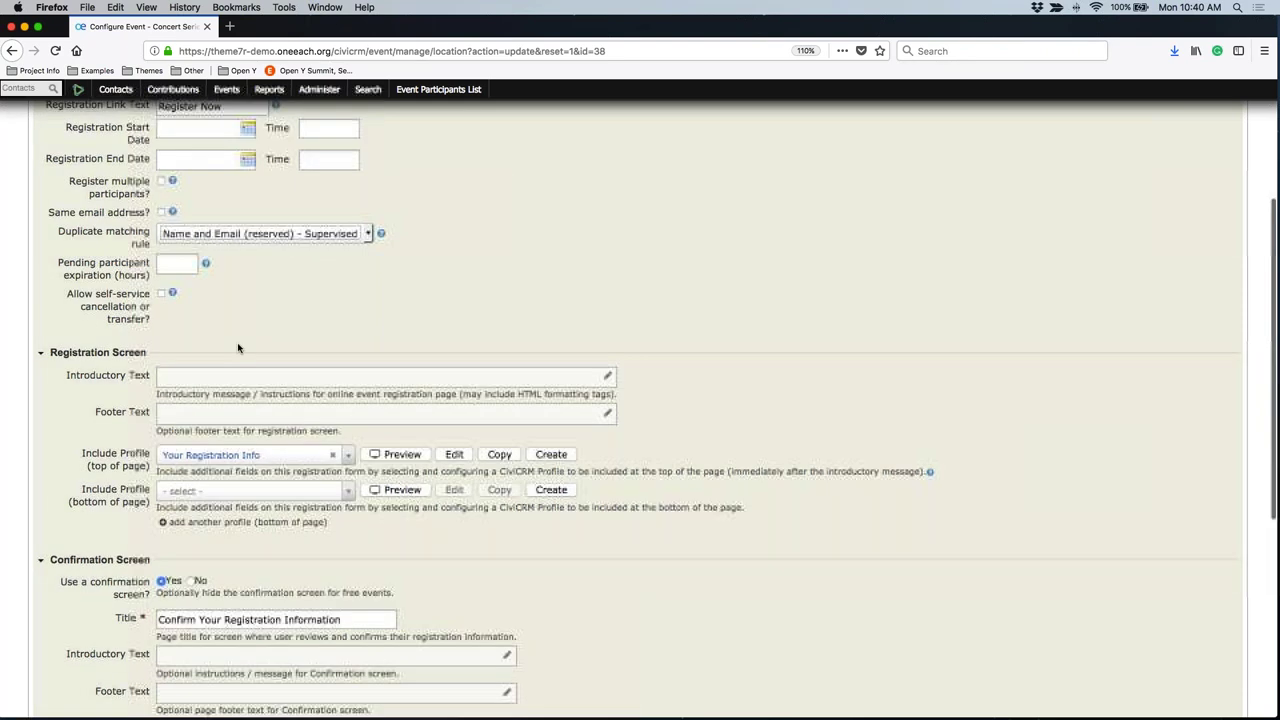
pyautogui.scroll(-2, 238, 348)
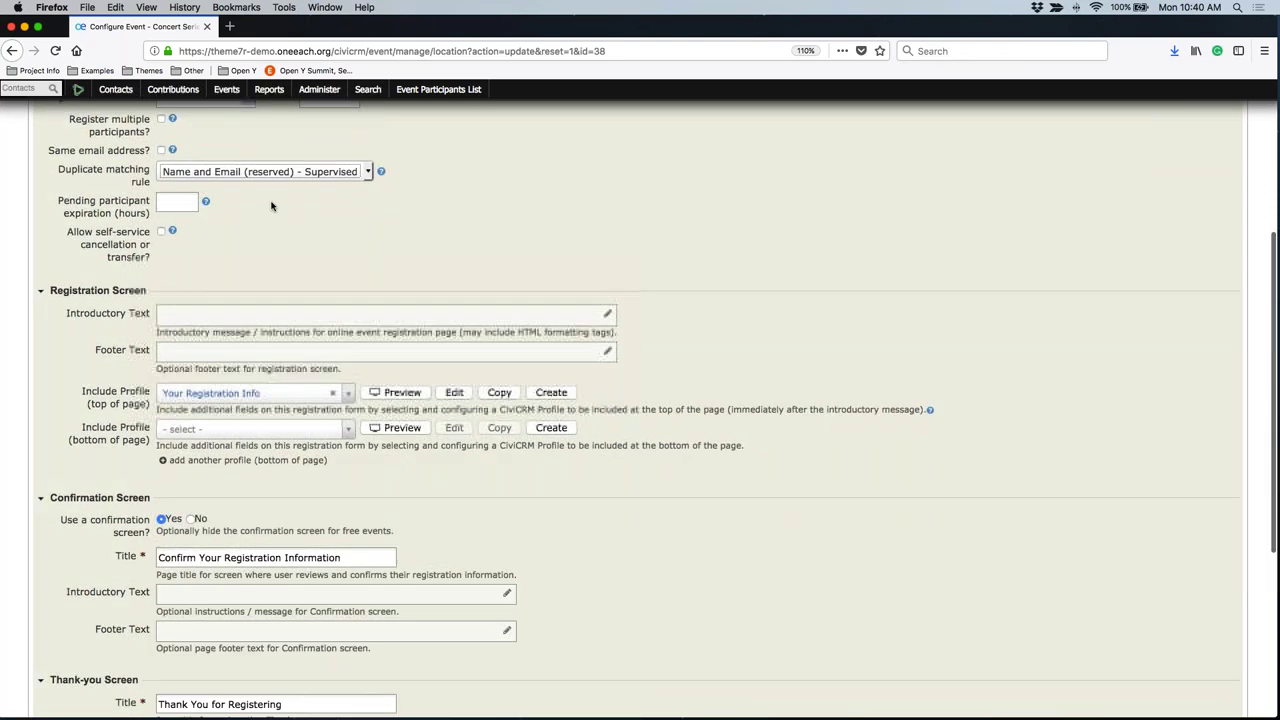
pyautogui.click(176, 202)
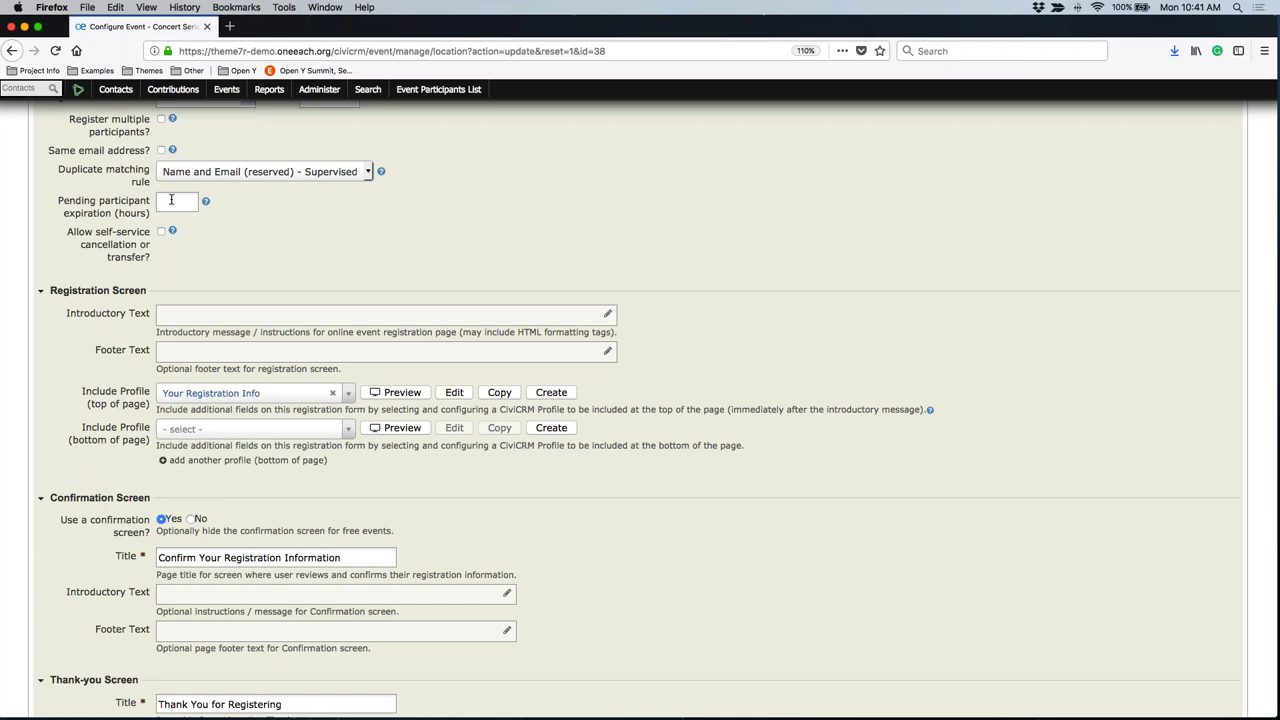
# Step: Write the registration screen's introductory text as three paragraphs: "More event details would be great here!", "What do I need for the event?" and "Any special details?"
pyautogui.scroll(-1, 329, 192)
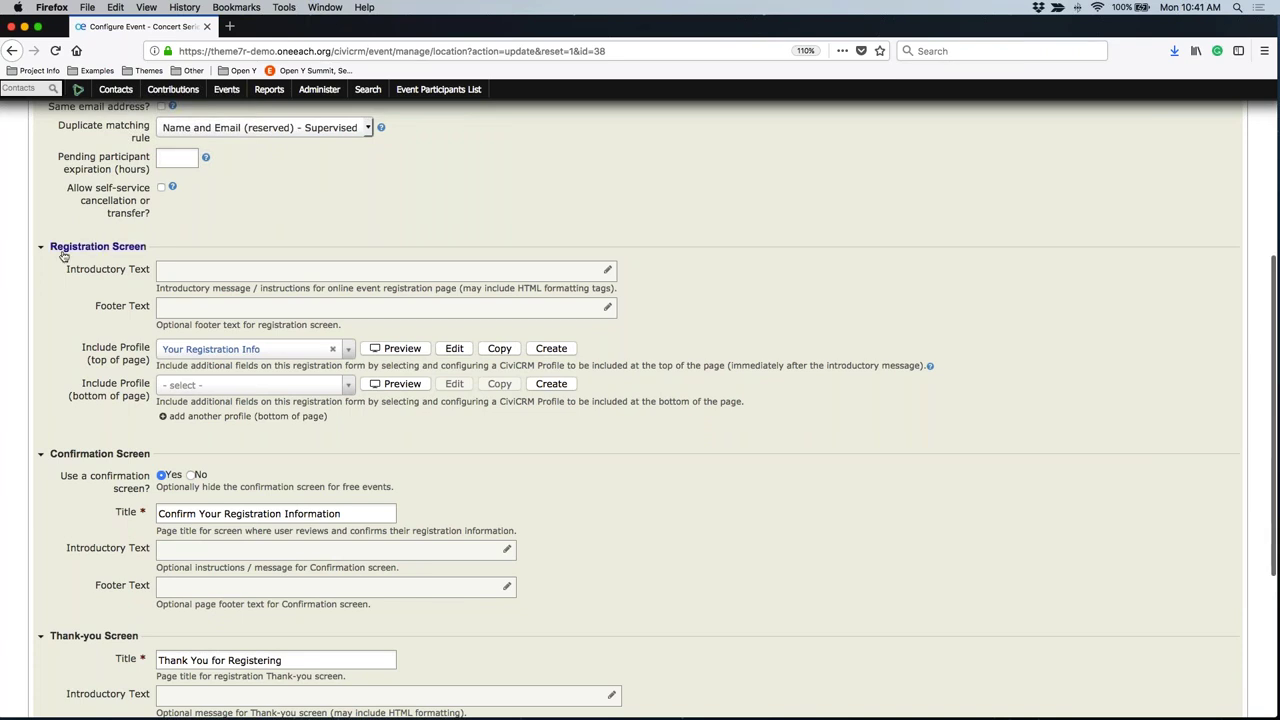
pyautogui.click(190, 270)
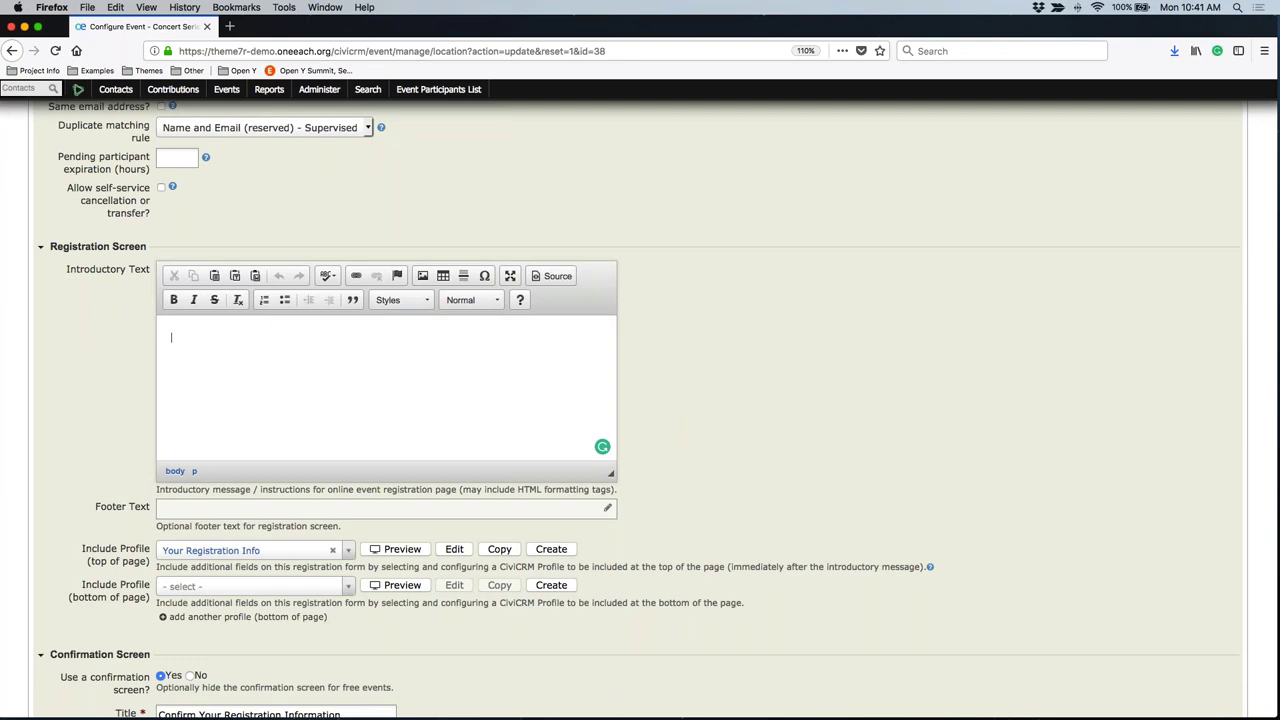
pyautogui.scroll(5, 90, 213)
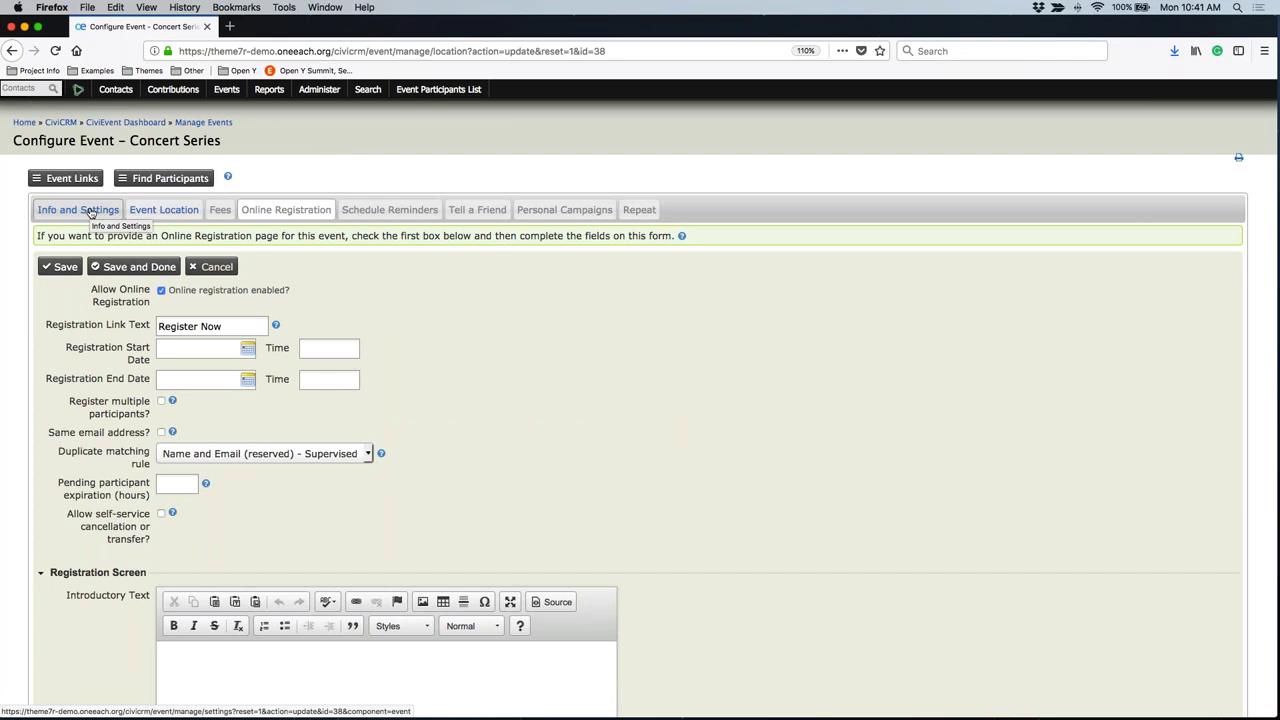
pyautogui.scroll(-3, 375, 455)
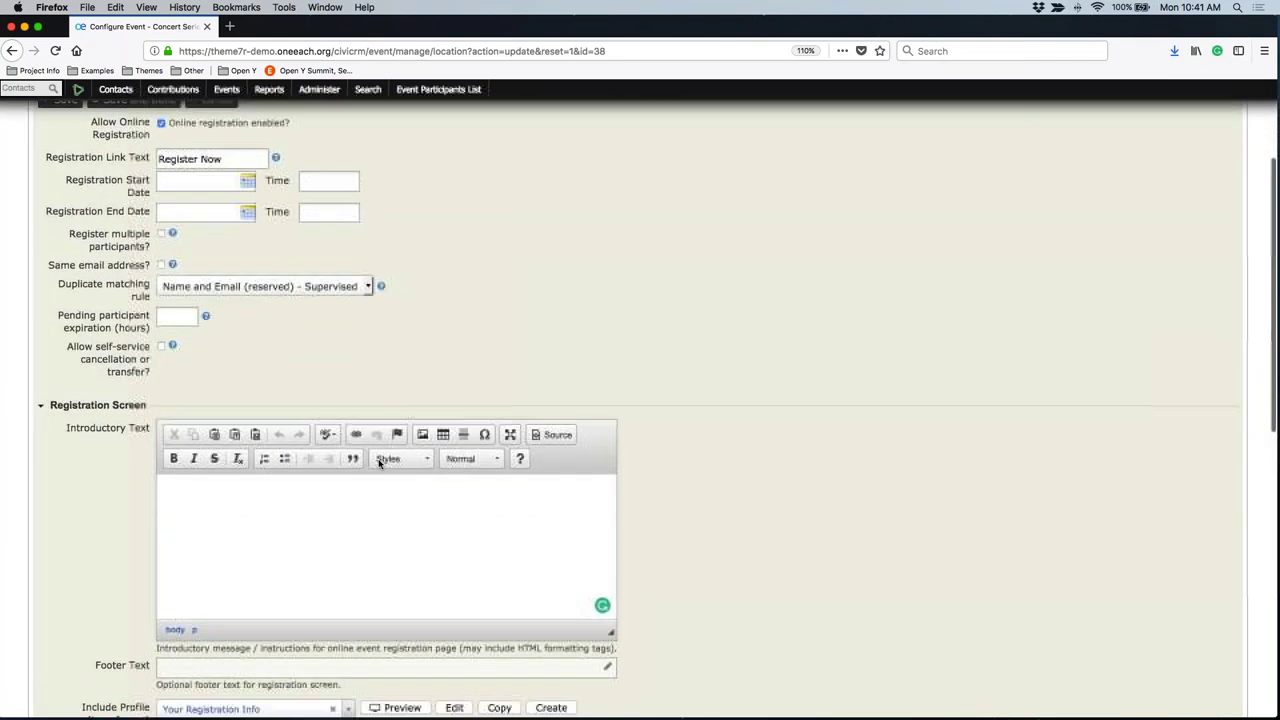
pyautogui.scroll(-3, 378, 462)
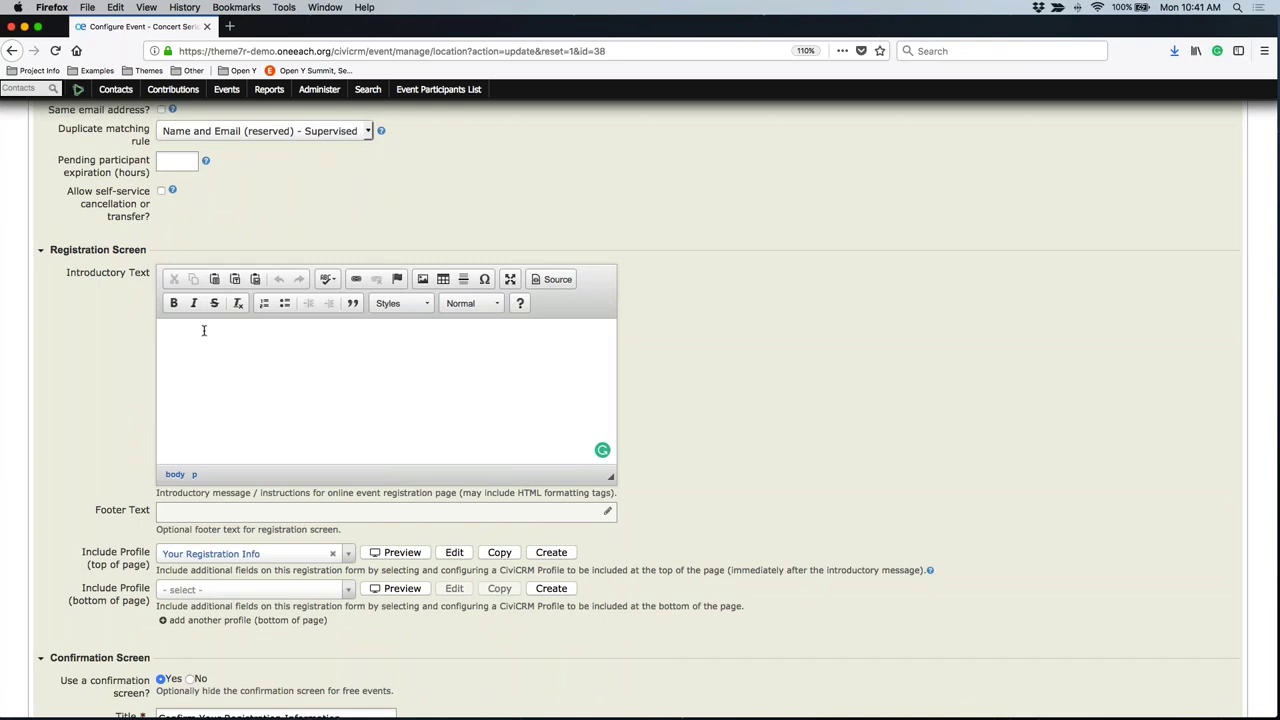
pyautogui.write('More event details would be great here! ')
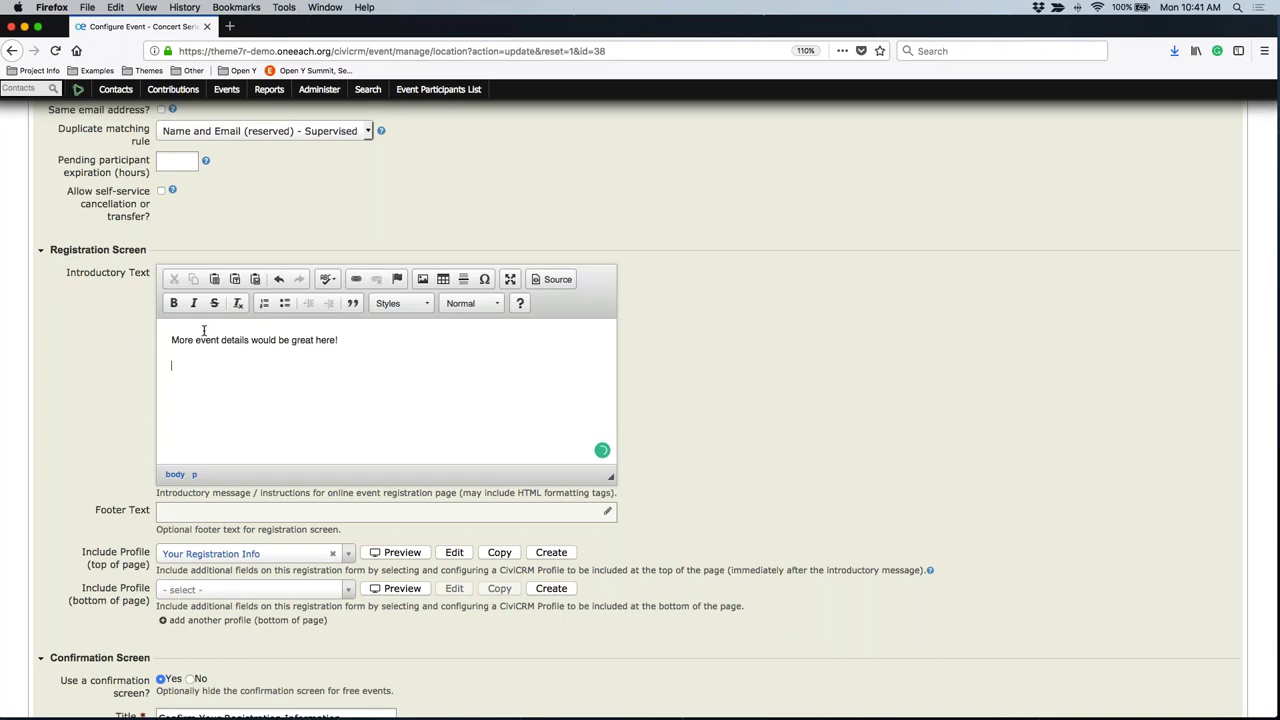
pyautogui.write('What do I need for the event?')
pyautogui.press('Return')
pyautogui.write('My')
pyautogui.press('BackSpace')
pyautogui.press('BackSpace')
pyautogui.write('Any special details?')
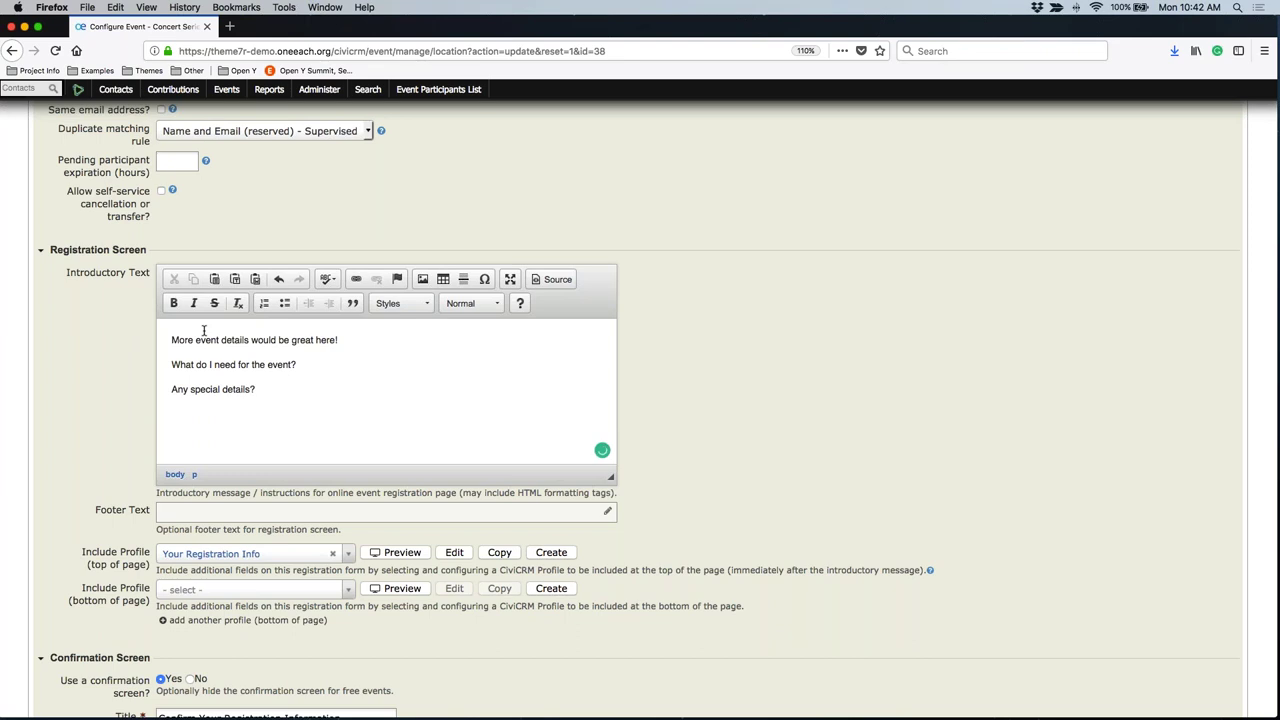
# Step: Make the line "More event details would be great here!" bold in the registration screen's introductory text
pyautogui.scroll(-2, 197, 389)
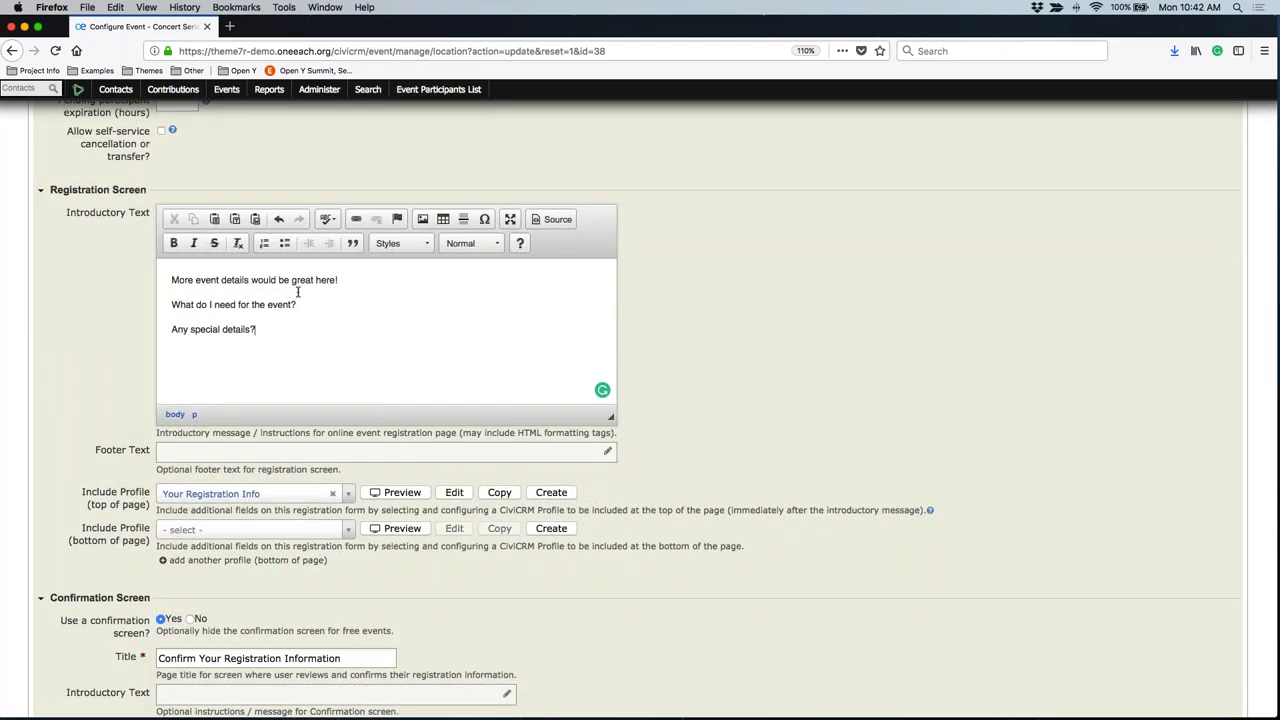
pyautogui.moveTo(340, 281); pyautogui.dragTo(143, 279)
pyautogui.click(173, 243)
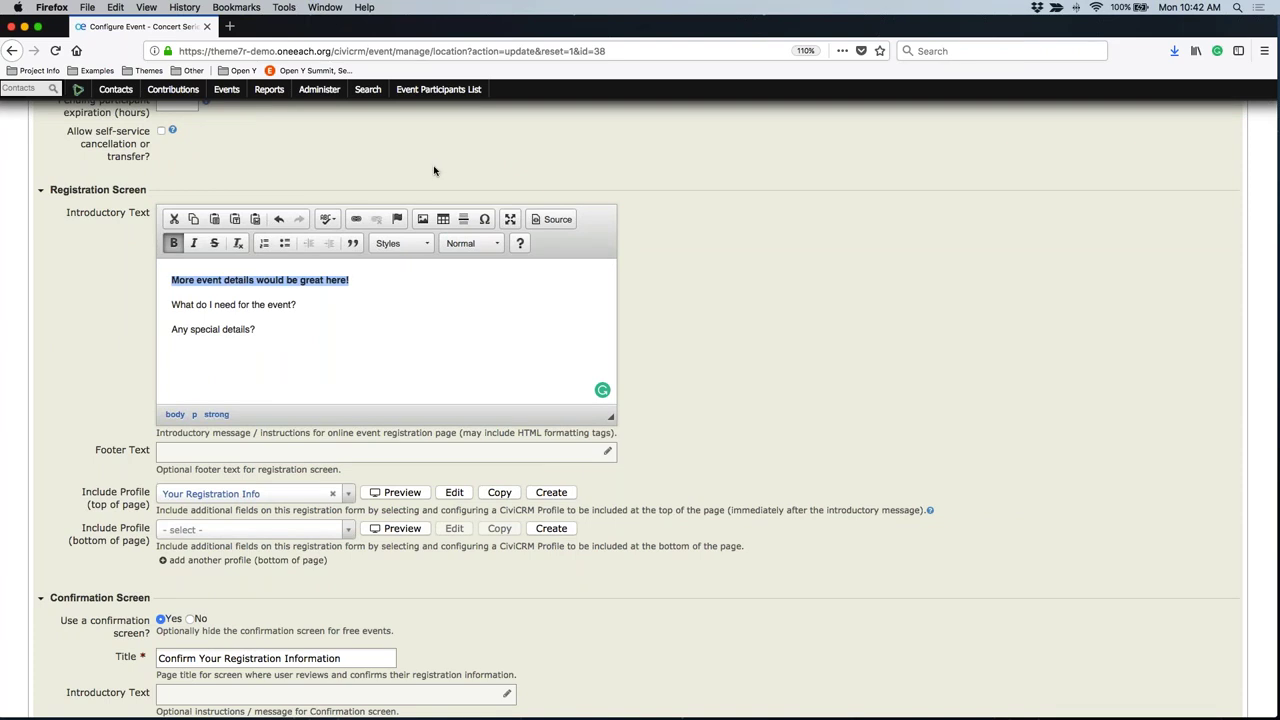
pyautogui.scroll(-2, 221, 341)
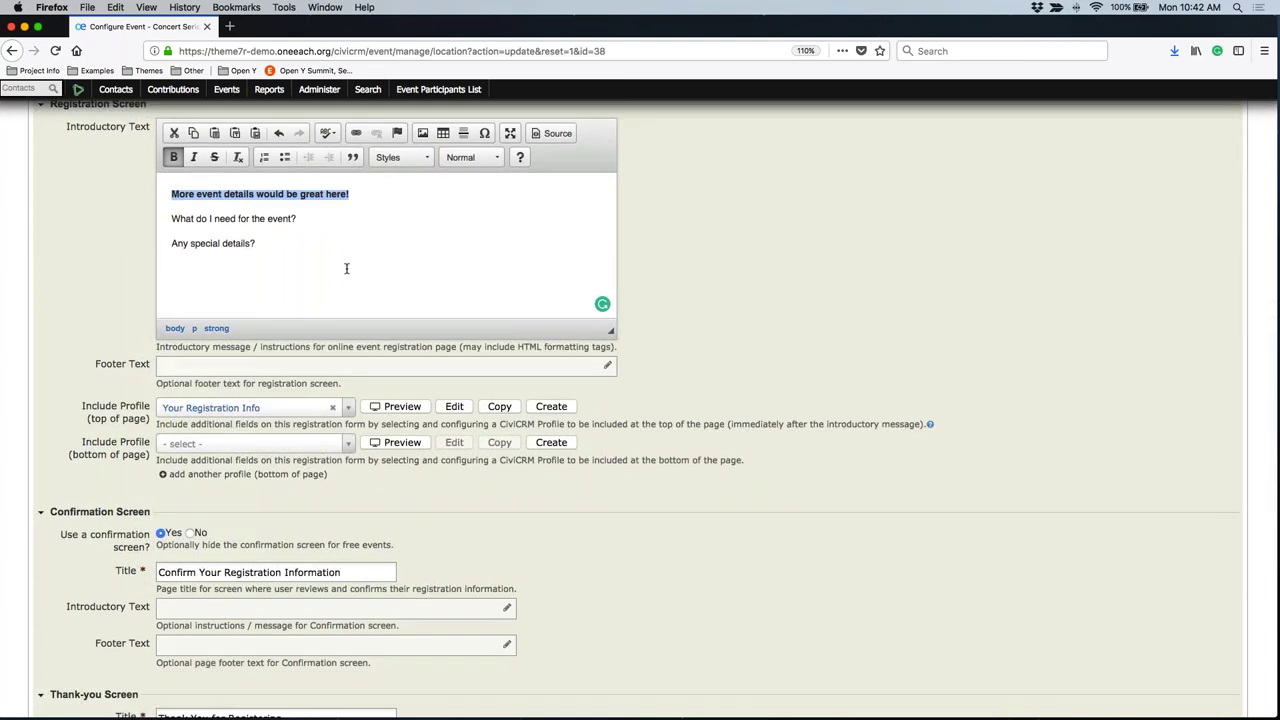
pyautogui.scroll(-1, 343, 268)
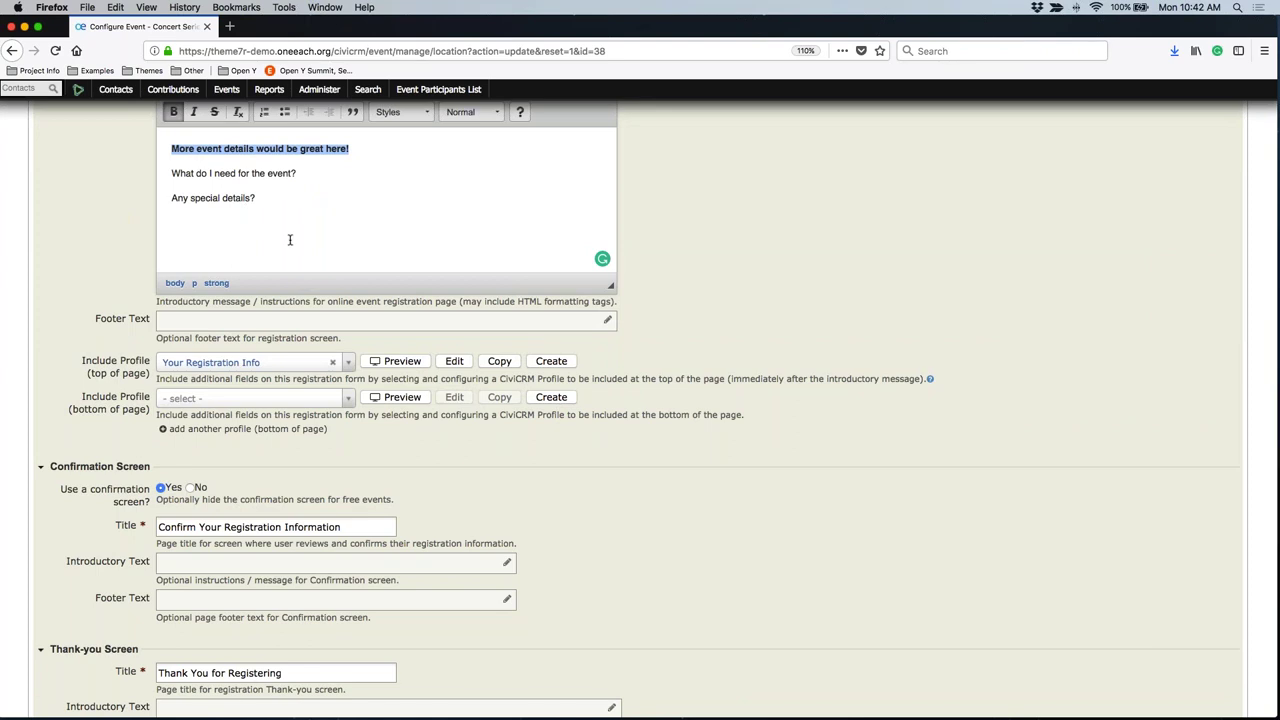
# Step: Enter "Last minute details?" as the registration screen's footer text, and open the introductory and footer texts together for review
pyautogui.click(380, 319)
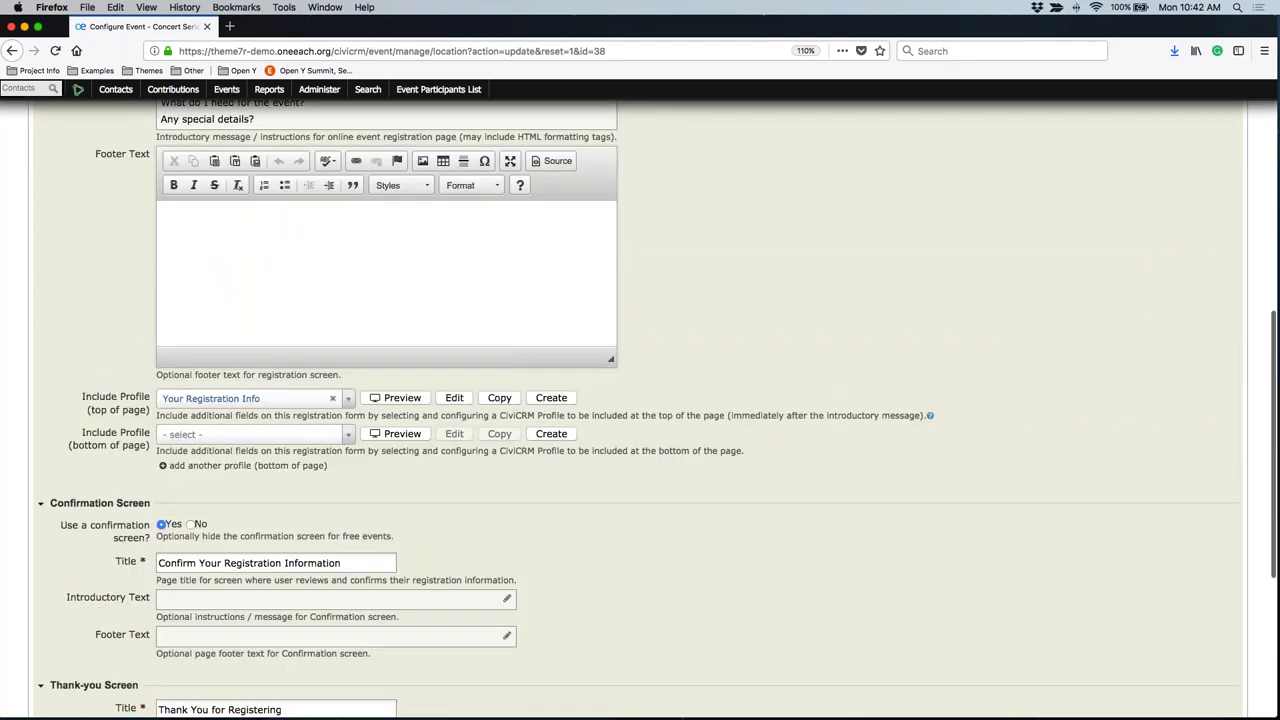
pyautogui.scroll(2, 197, 403)
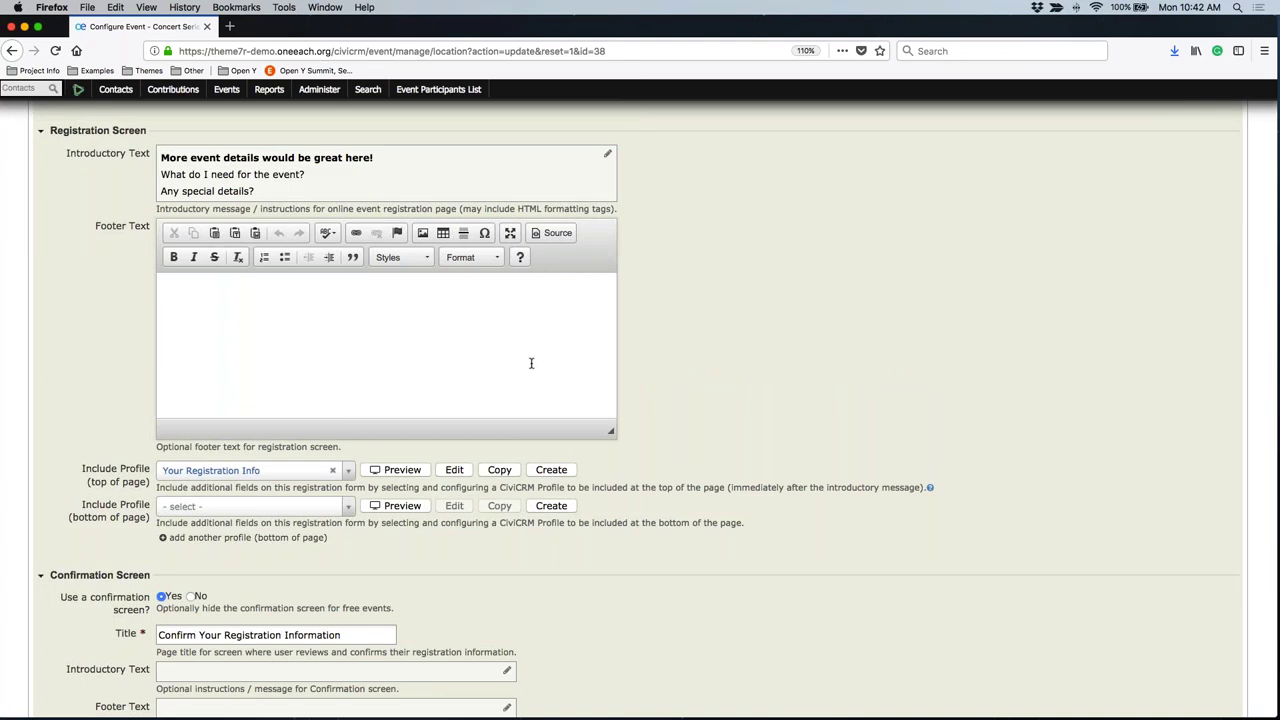
pyautogui.click(207, 311)
pyautogui.write('Last min')
pyautogui.write('ute details?')
pyautogui.moveTo(170, 293); pyautogui.dragTo(327, 301)
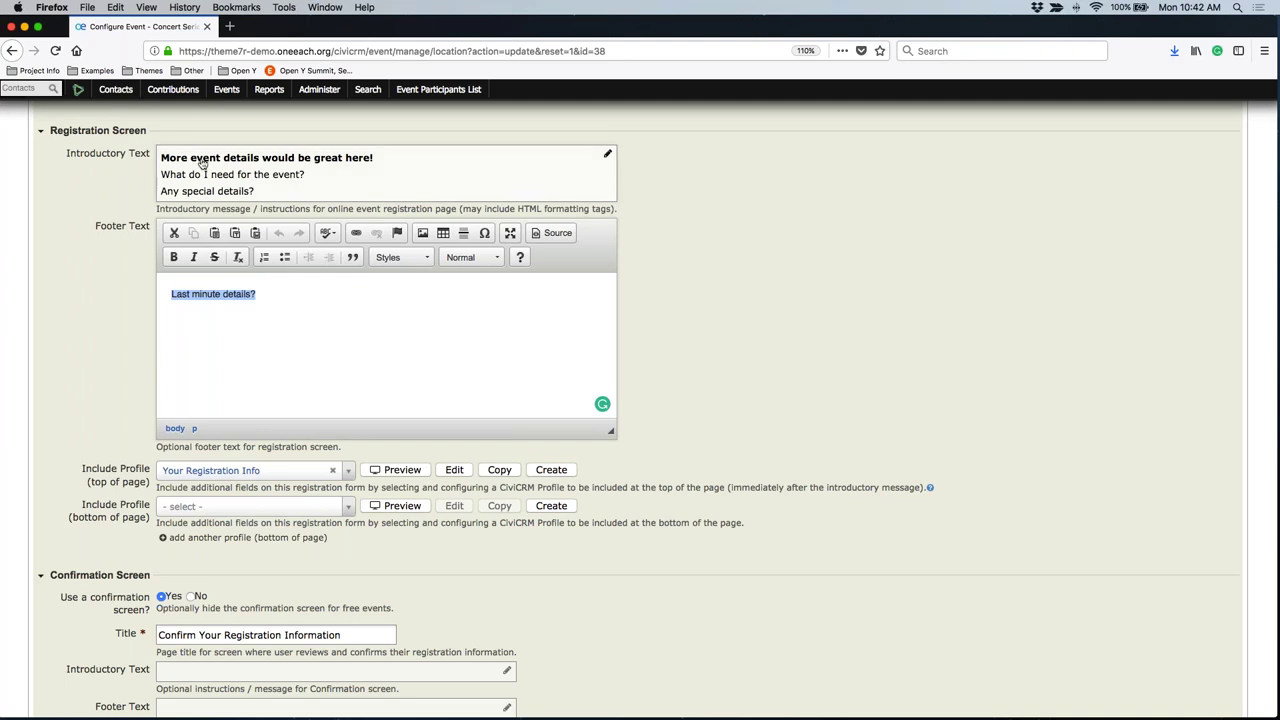
pyautogui.click(224, 312)
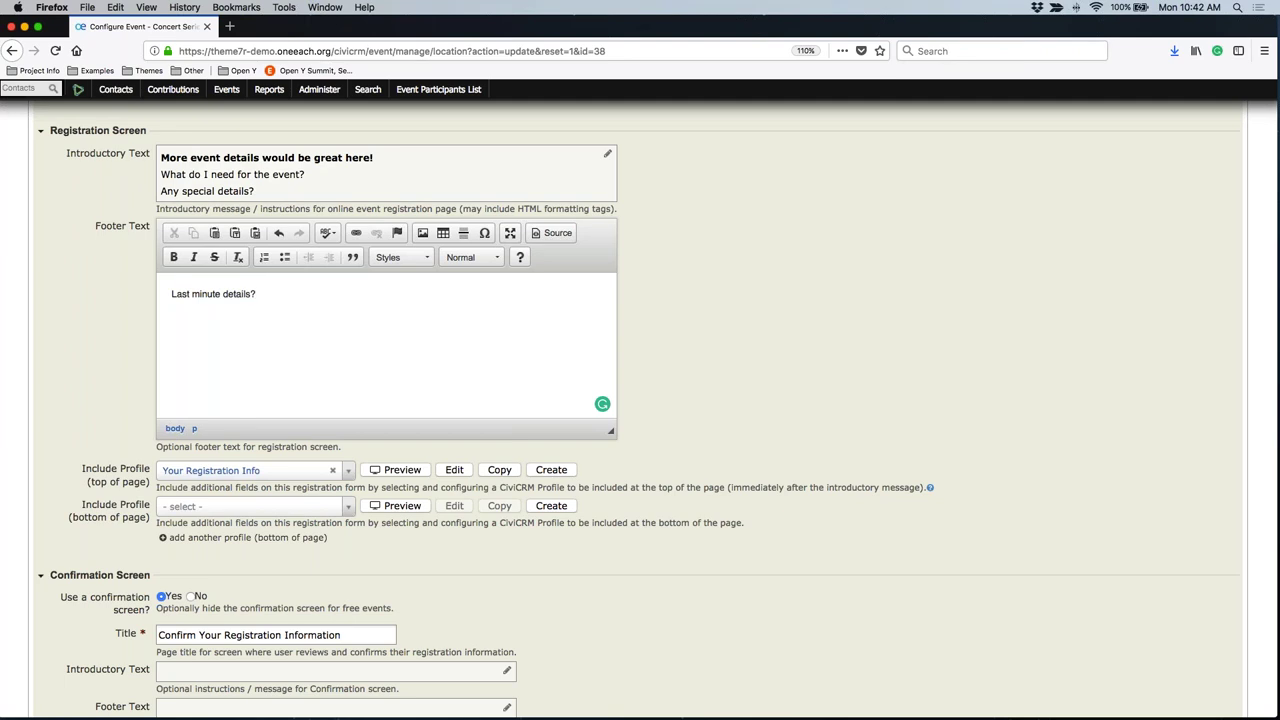
pyautogui.click(316, 170)
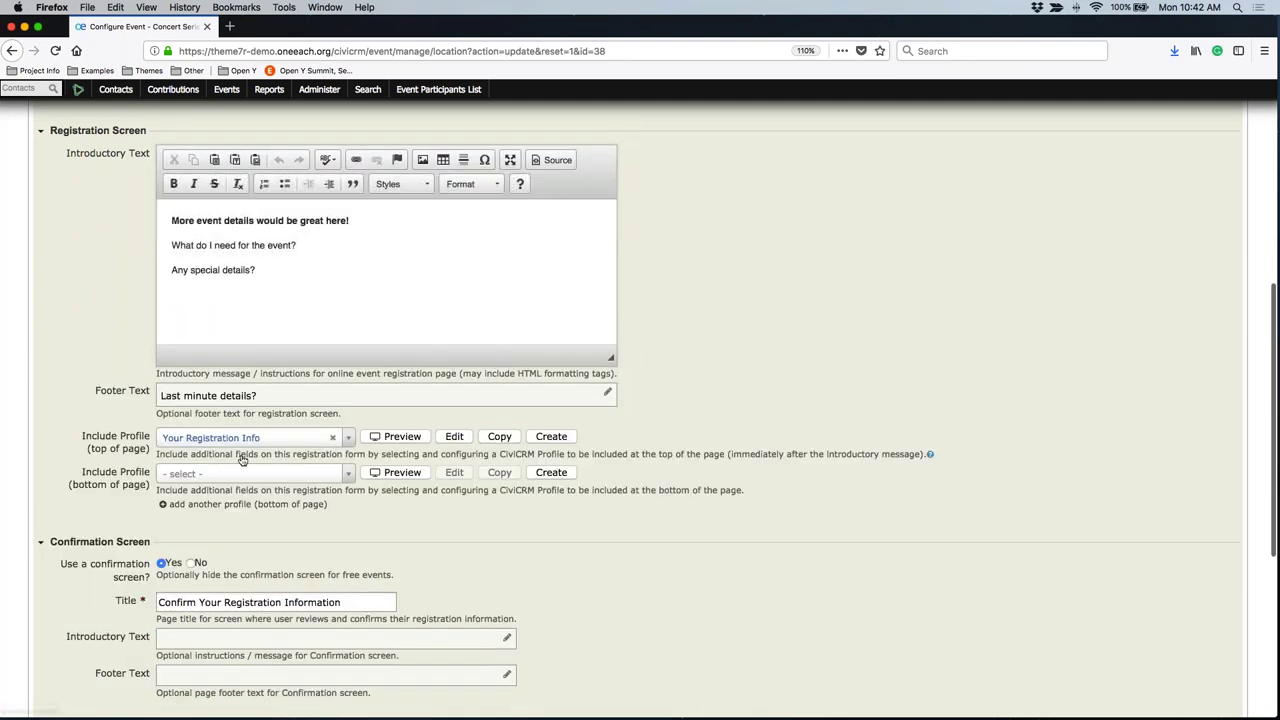
pyautogui.click(202, 405)
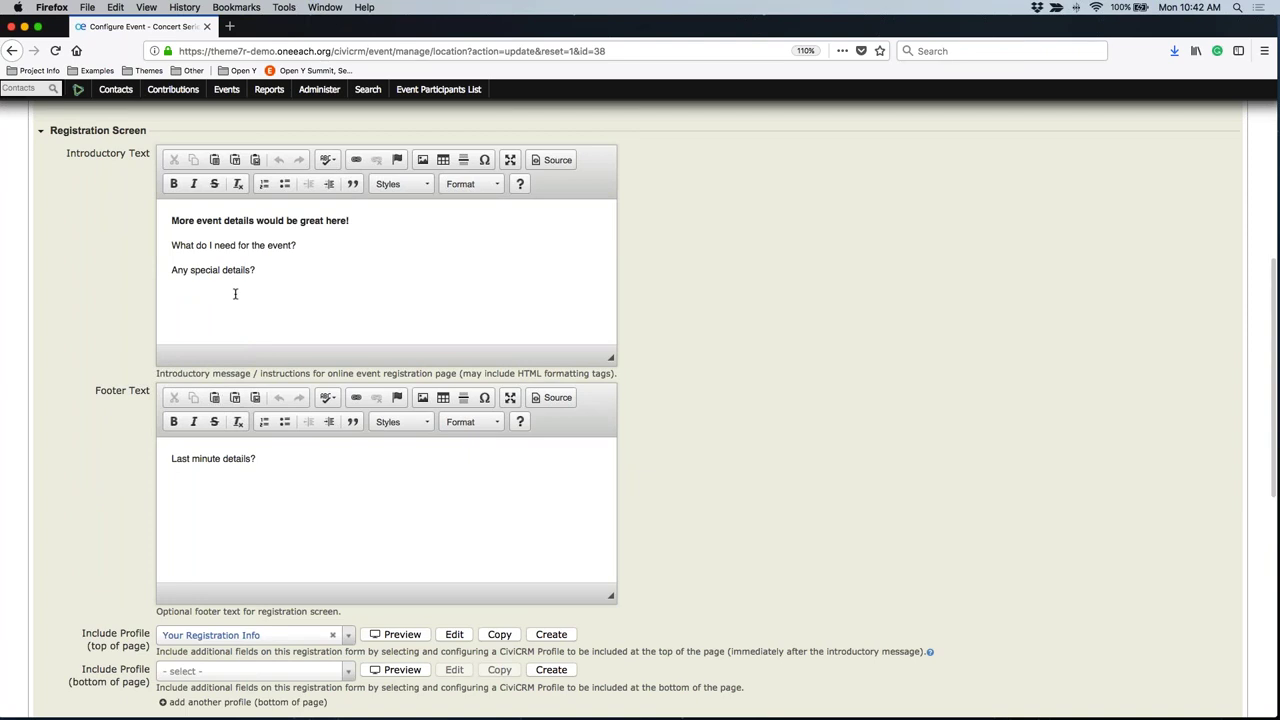
# Step: Preview the fields of the "Your Registration Info" profile included at the top of the registration page, and close the preview
pyautogui.scroll(-4, 235, 275)
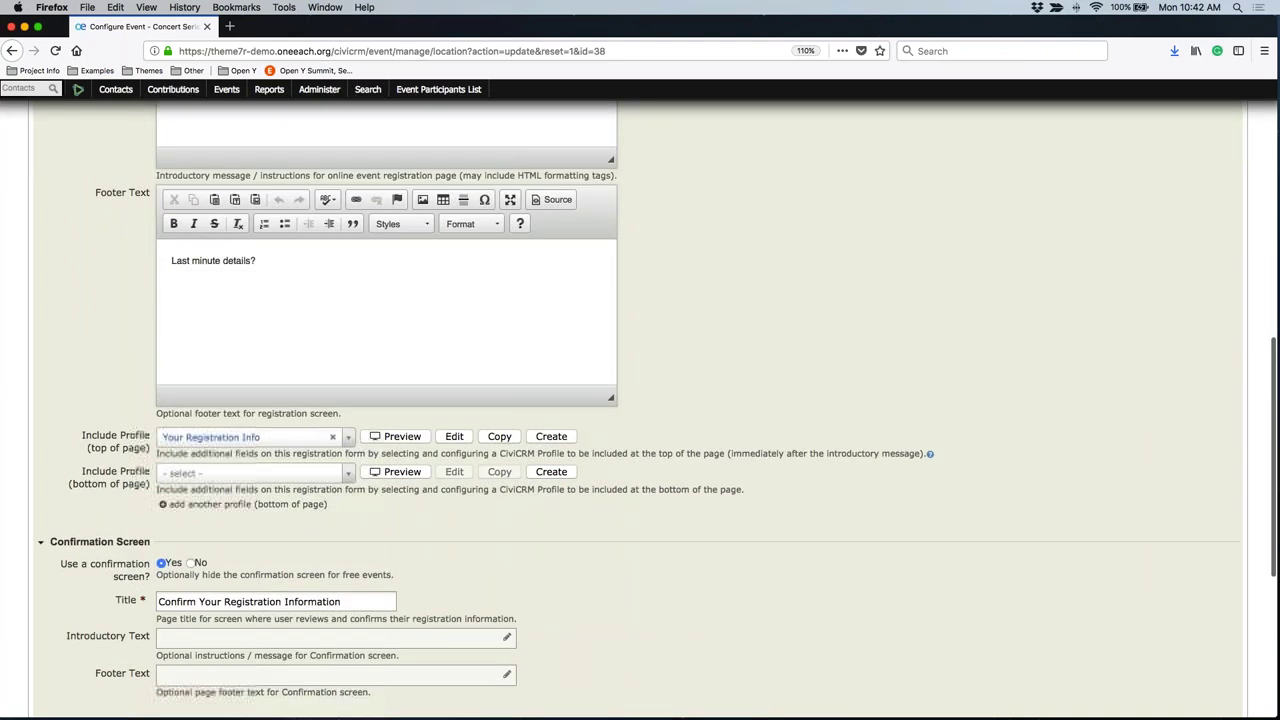
pyautogui.moveTo(80, 435); pyautogui.dragTo(152, 437)
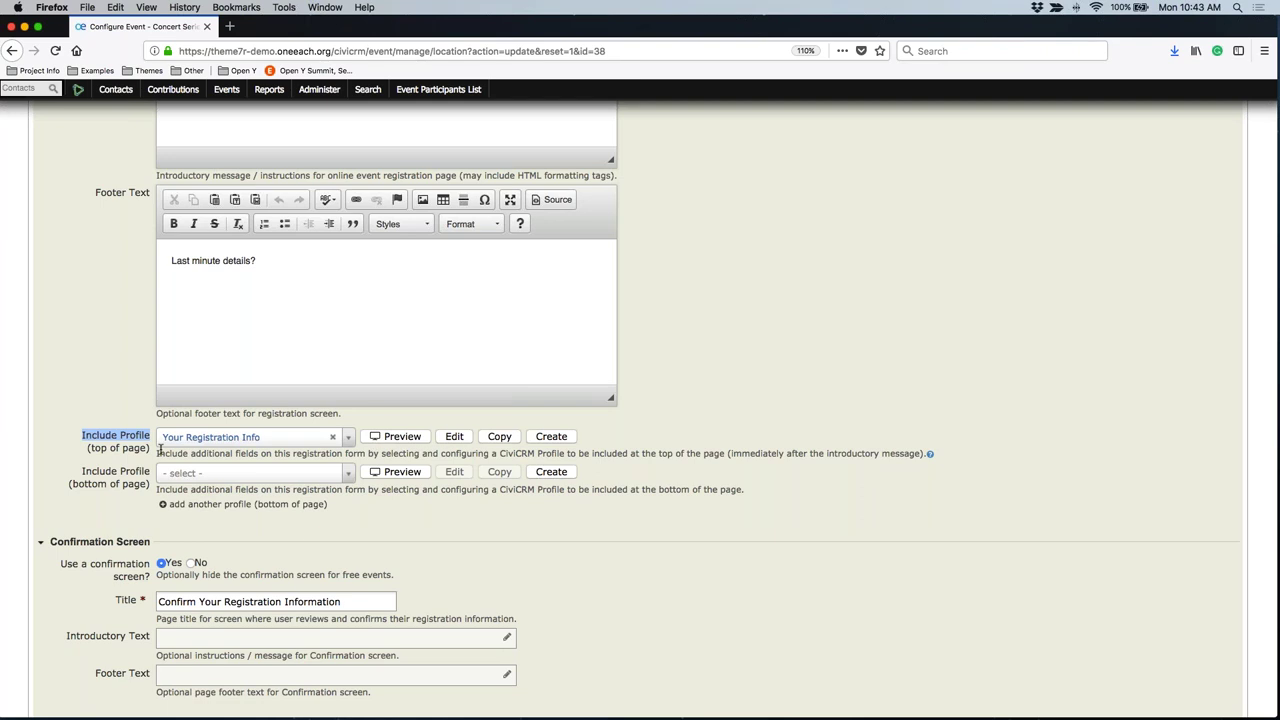
pyautogui.click(400, 436)
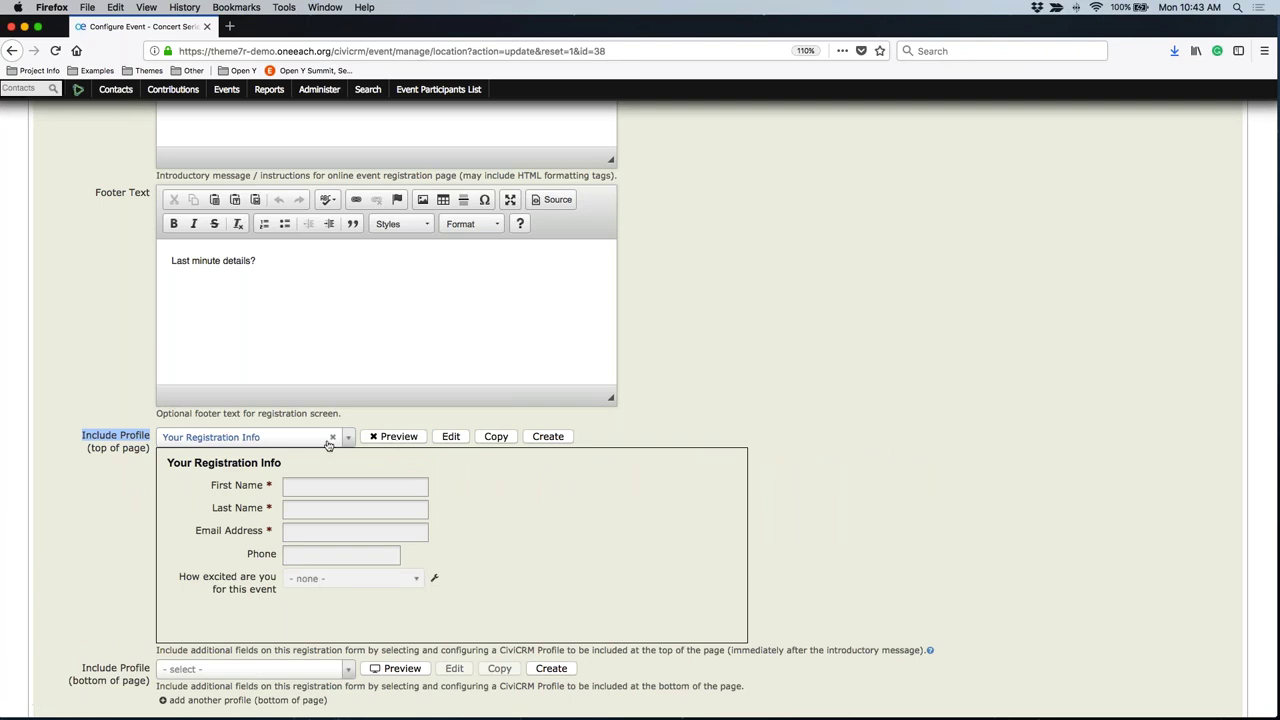
pyautogui.click(395, 437)
# Step: Set the profile included at the top of the registration page to "Name and Address"
pyautogui.click(266, 443)
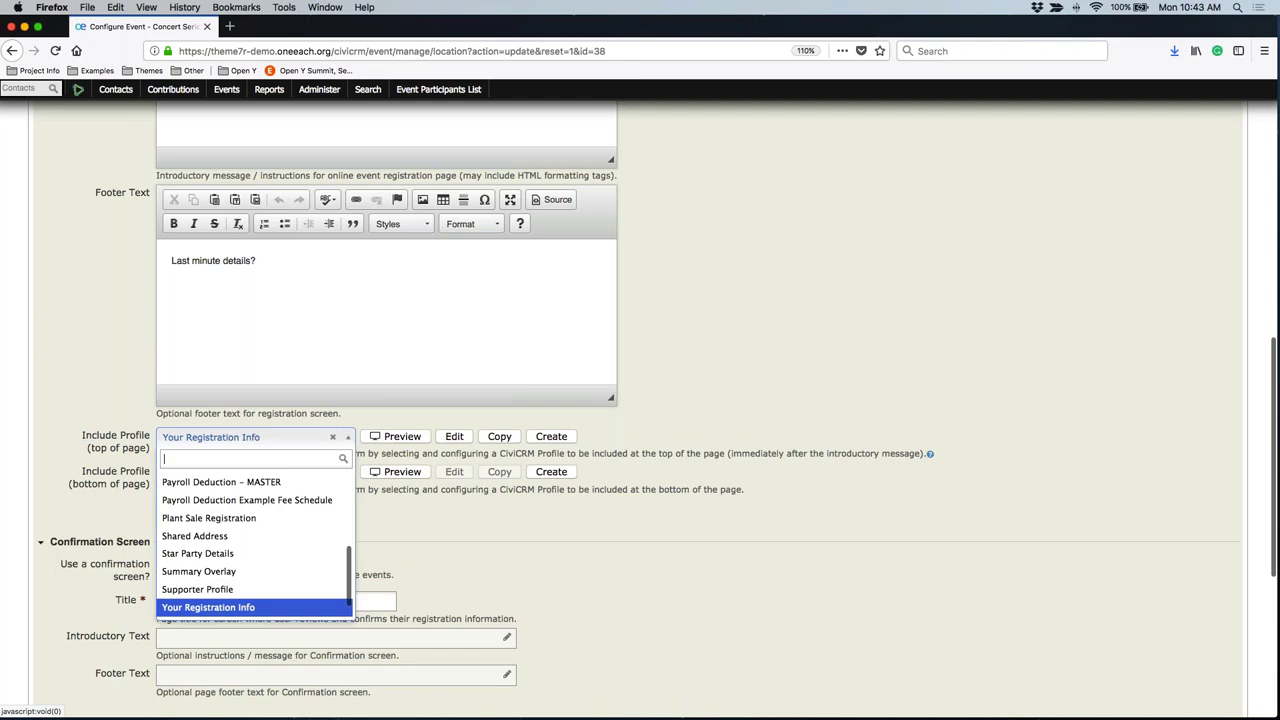
pyautogui.scroll(-1, 255, 508)
pyautogui.scroll(1, 229, 478)
pyautogui.scroll(-1, 229, 600)
pyautogui.scroll(1, 229, 475)
pyautogui.scroll(-3, 229, 472)
pyautogui.scroll(2, 215, 370)
pyautogui.scroll(3, 216, 370)
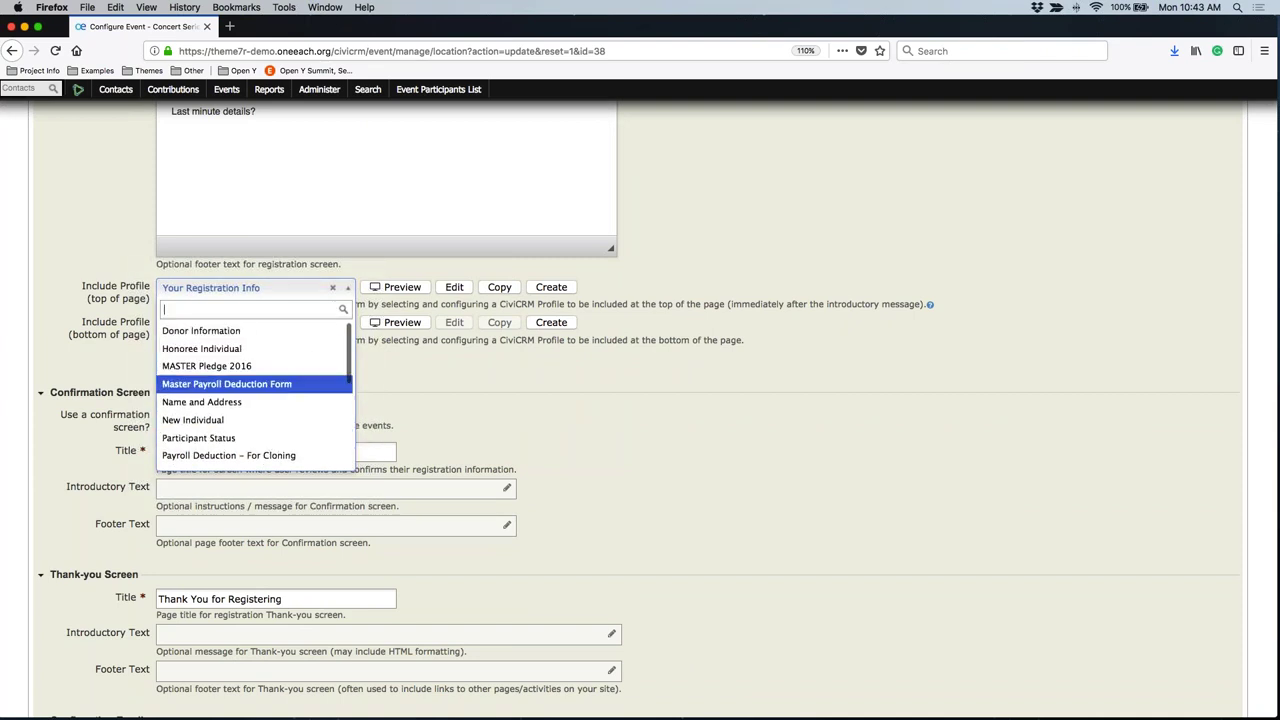
pyautogui.click(222, 406)
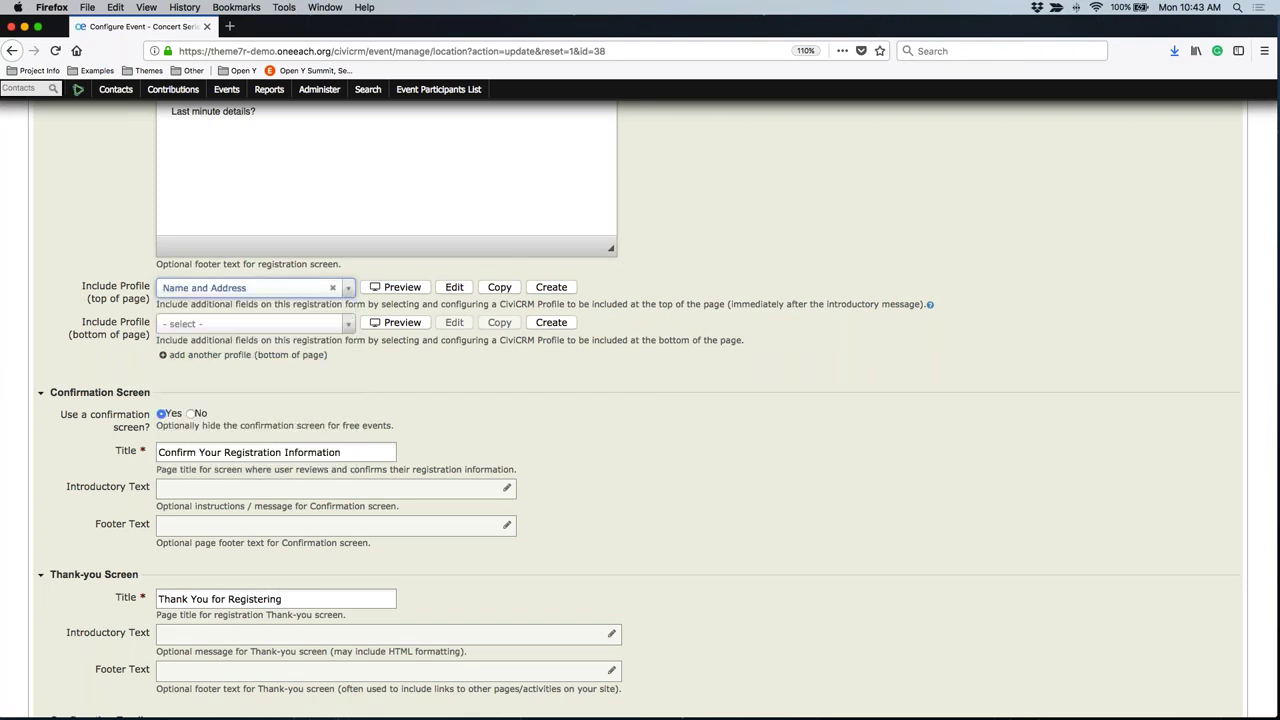
# Step: Preview the "Name and Address" profile, look through all of its fields down to Country, and close the preview
pyautogui.click(408, 288)
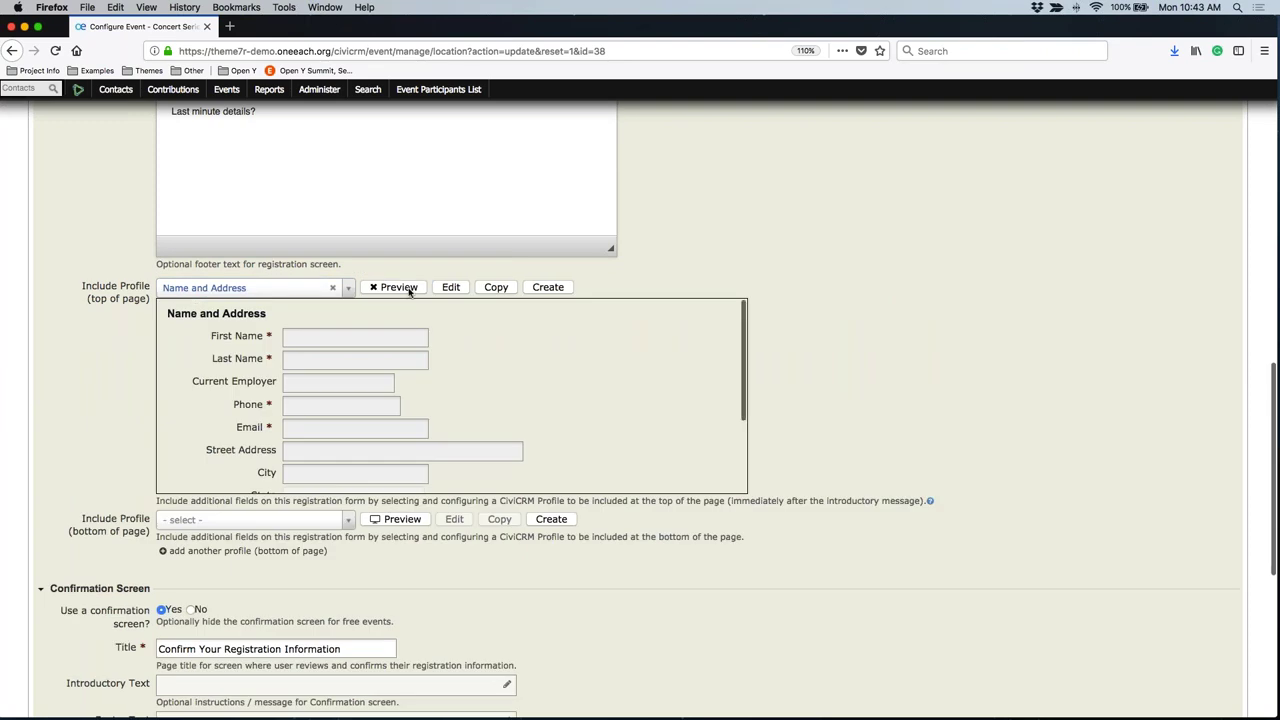
pyautogui.scroll(-2, 361, 426)
pyautogui.scroll(3, 450, 400)
pyautogui.scroll(-1, 260, 418)
pyautogui.scroll(-3, 260, 418)
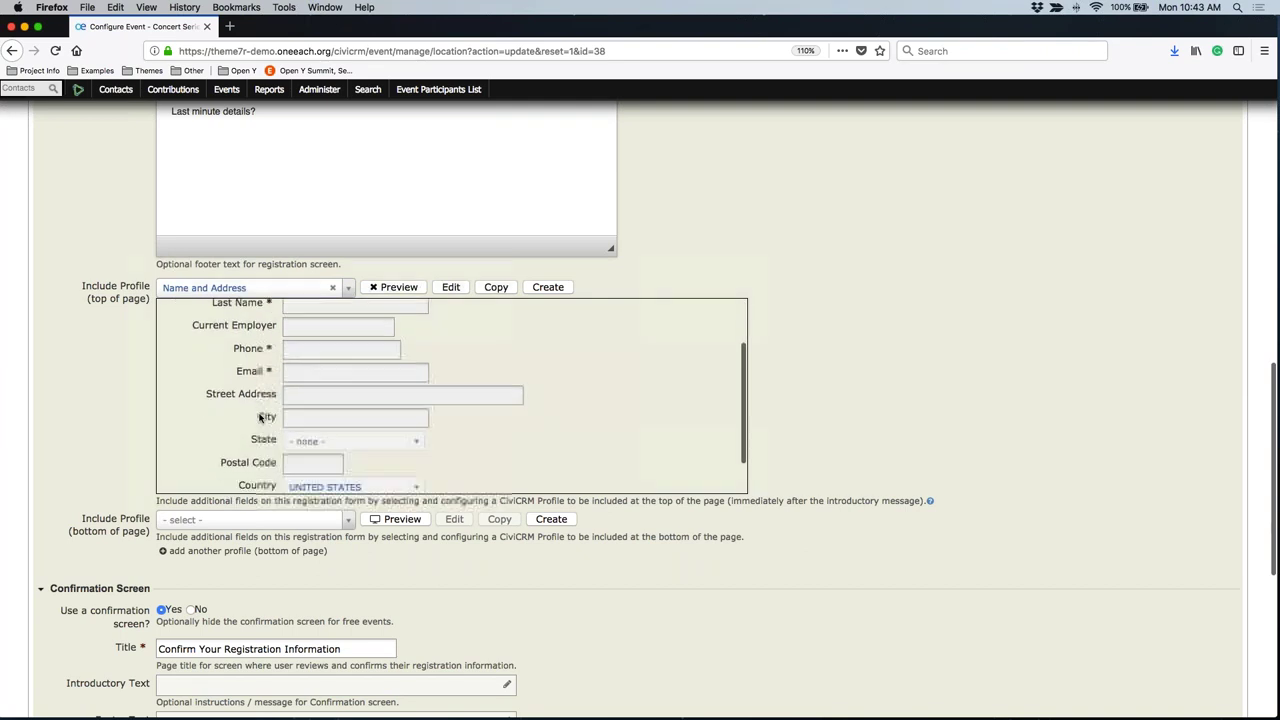
pyautogui.scroll(1, 260, 418)
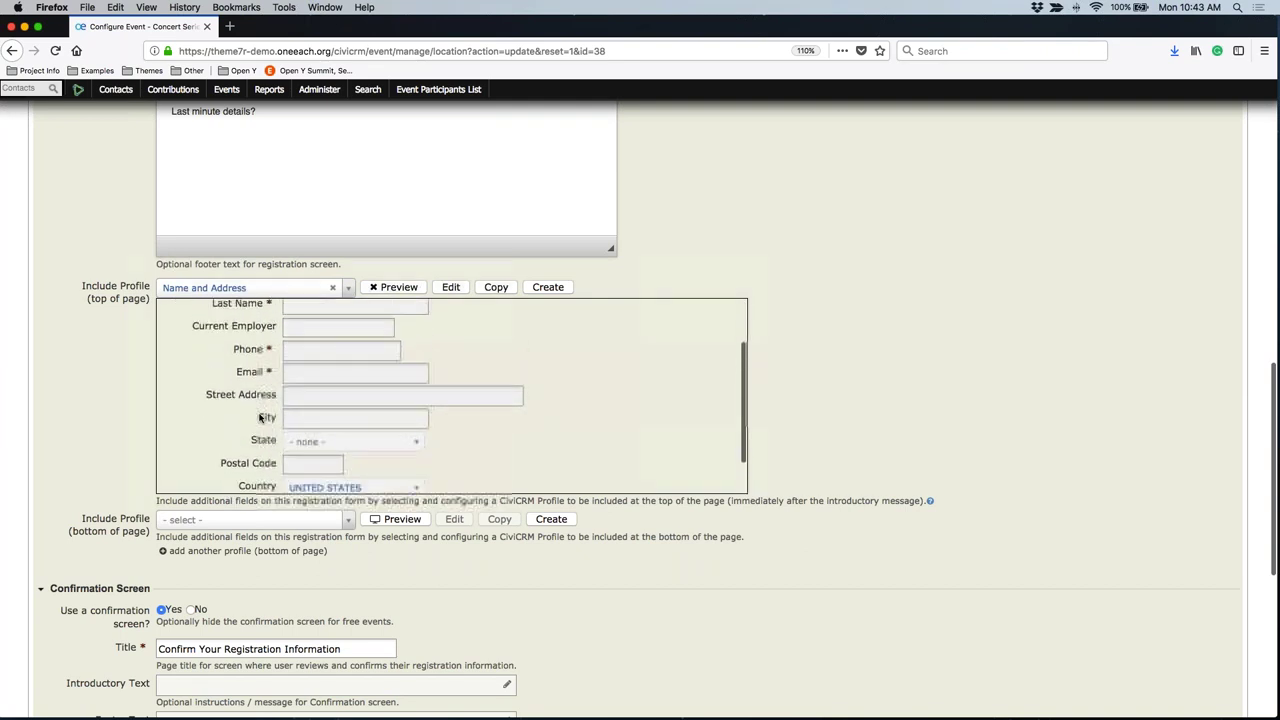
pyautogui.scroll(-3, 260, 418)
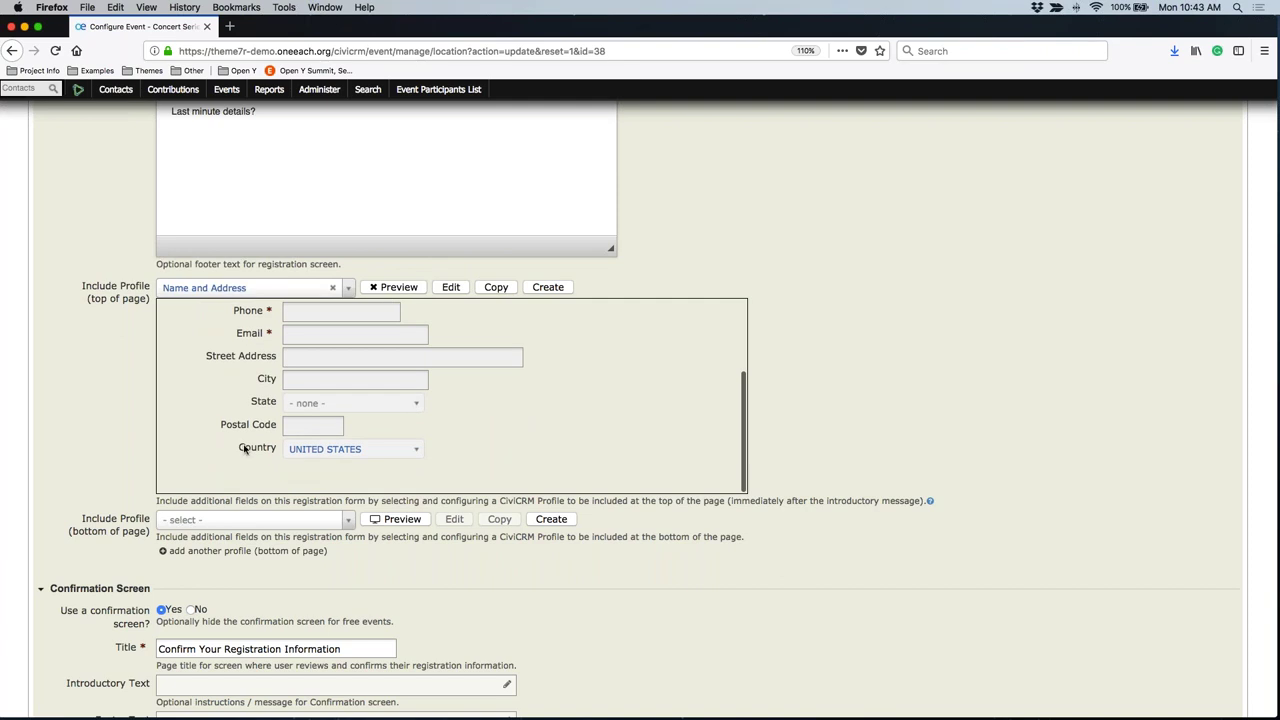
pyautogui.click(376, 287)
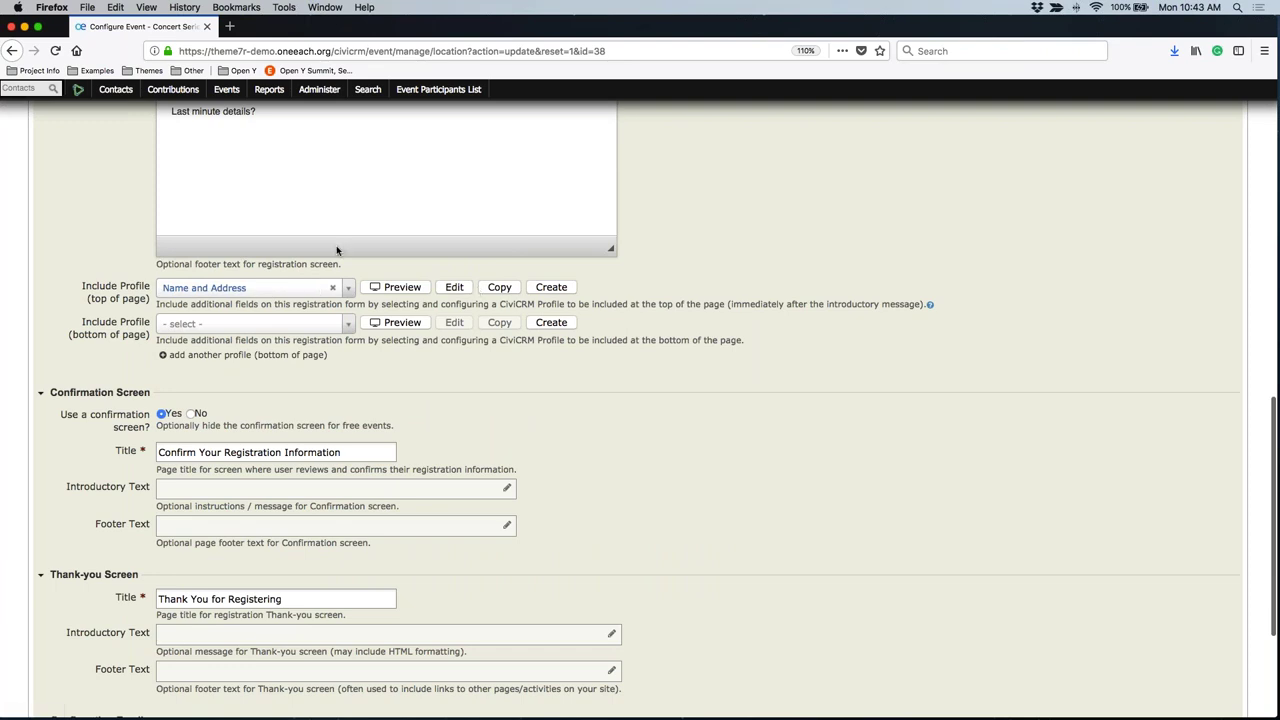
# Step: Open the "Name and Address" profile for editing and examine the First Name field's label, required, searchable and help settings
pyautogui.click(455, 287)
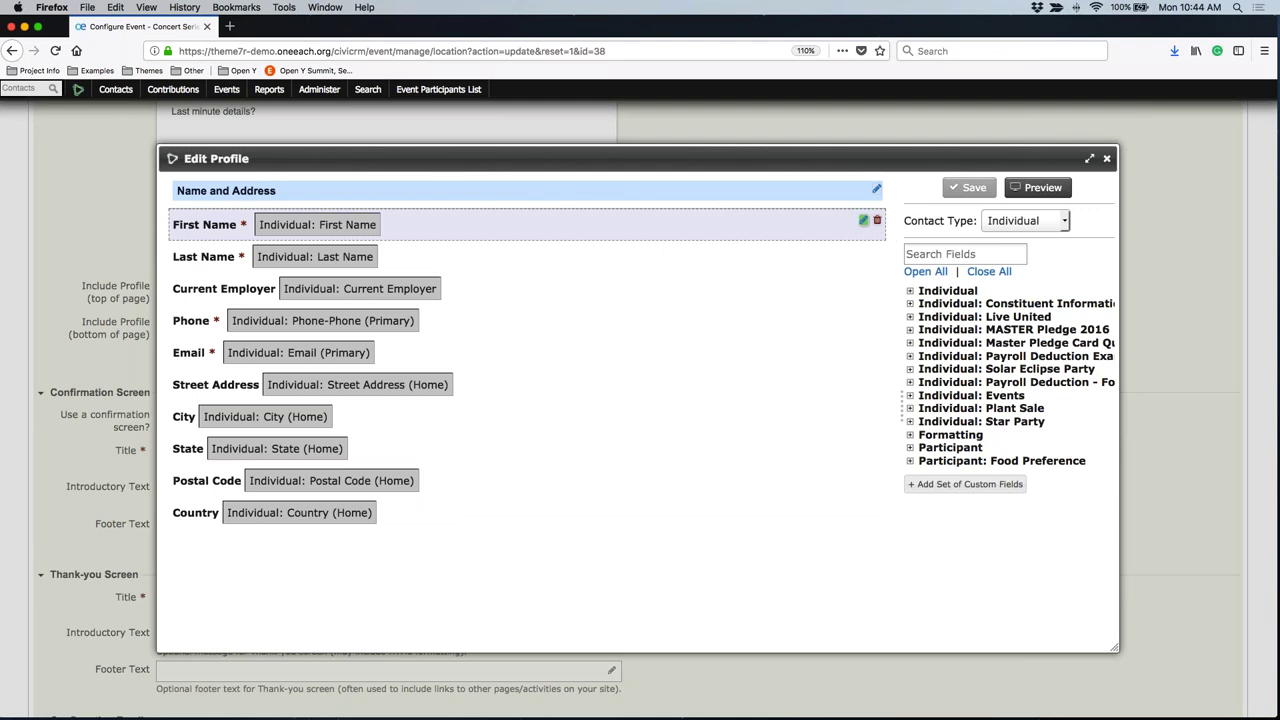
pyautogui.click(862, 222)
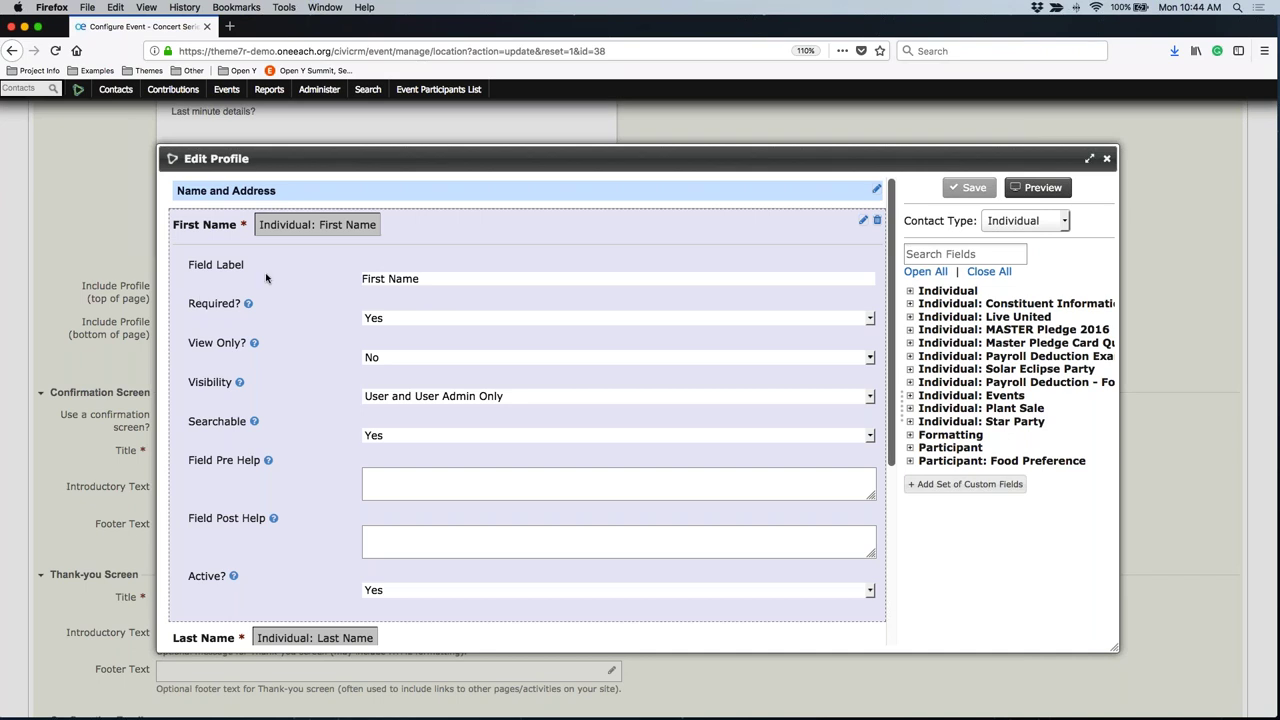
pyautogui.tripleClick(203, 266)
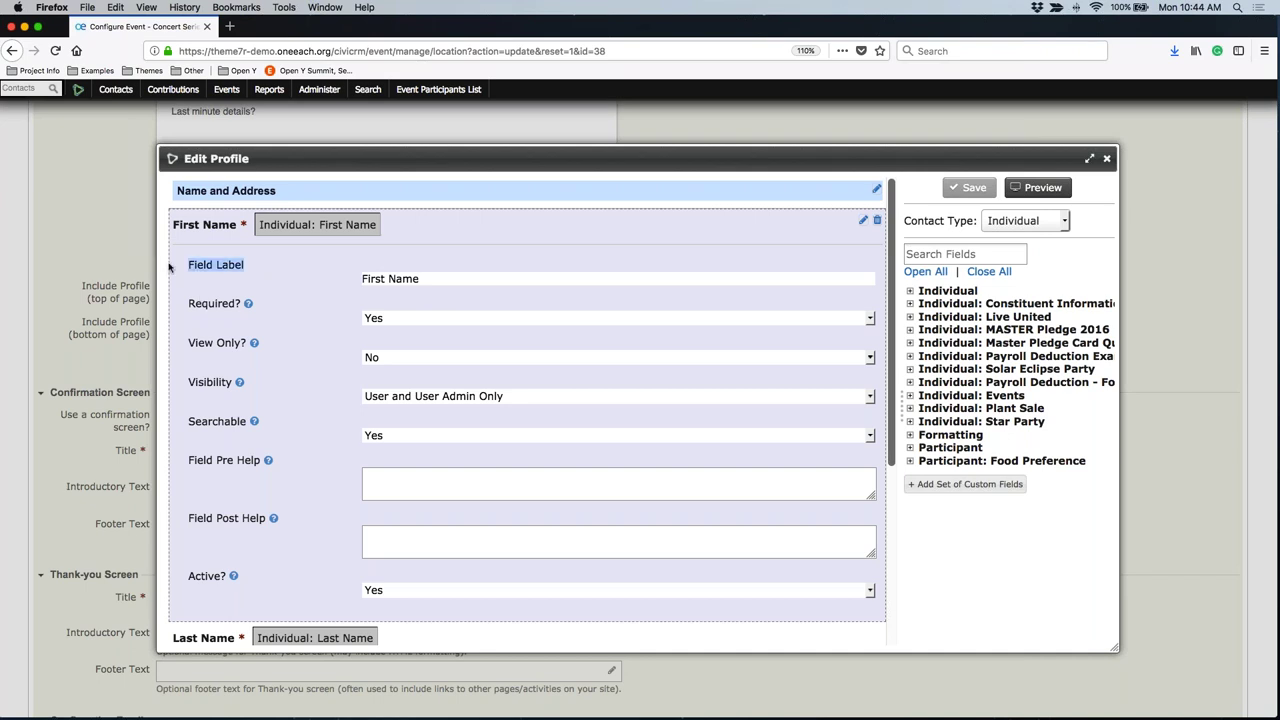
pyautogui.moveTo(240, 226); pyautogui.dragTo(164, 226)
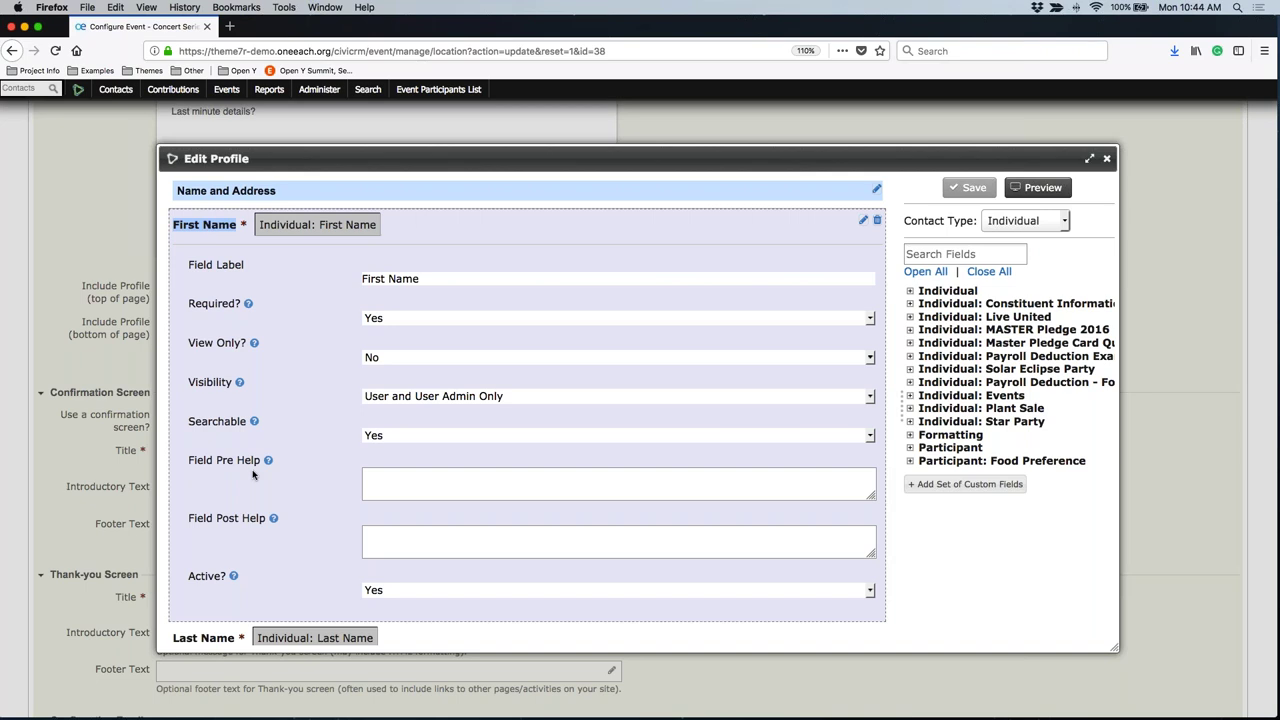
pyautogui.click(402, 322)
pyautogui.click(314, 354)
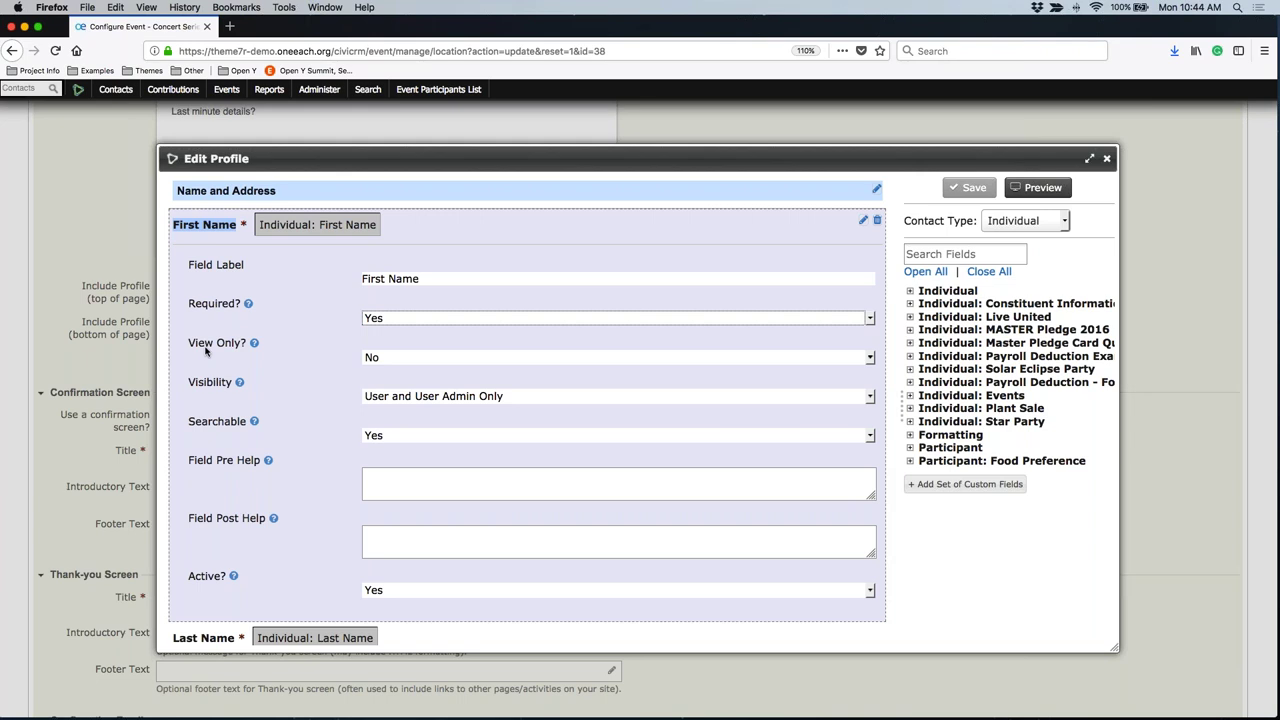
pyautogui.click(383, 436)
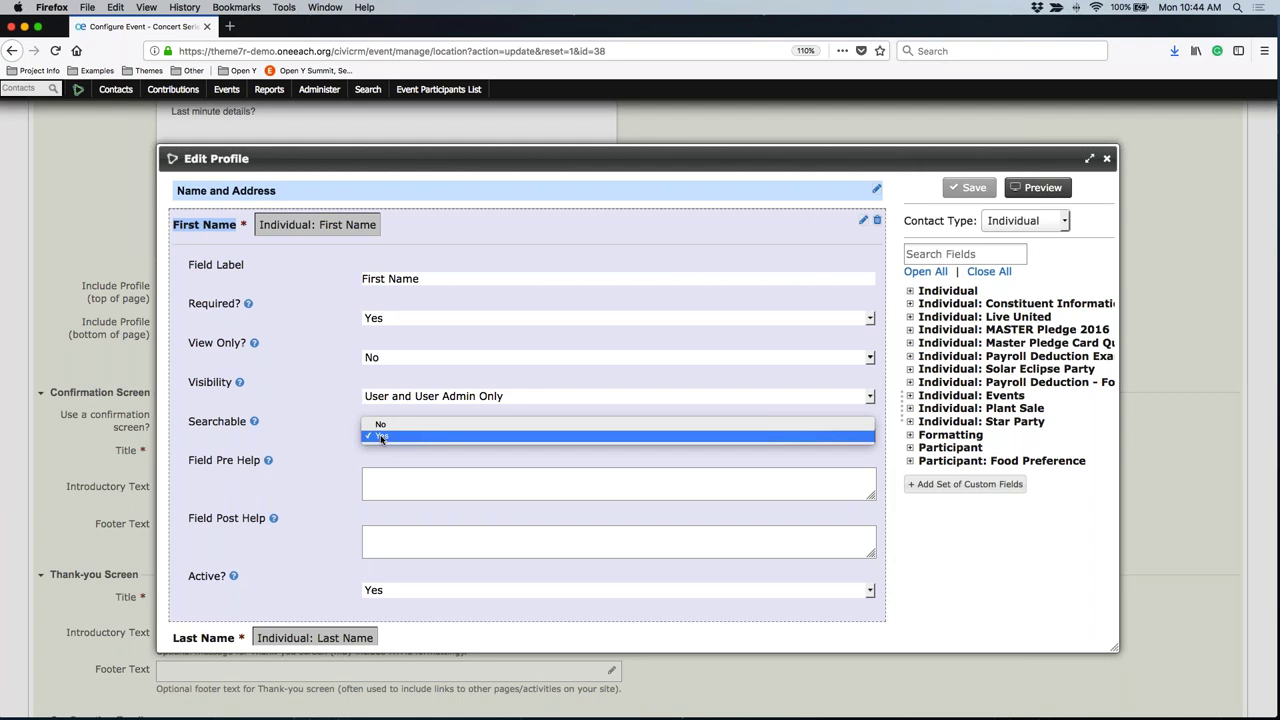
pyautogui.click(378, 438)
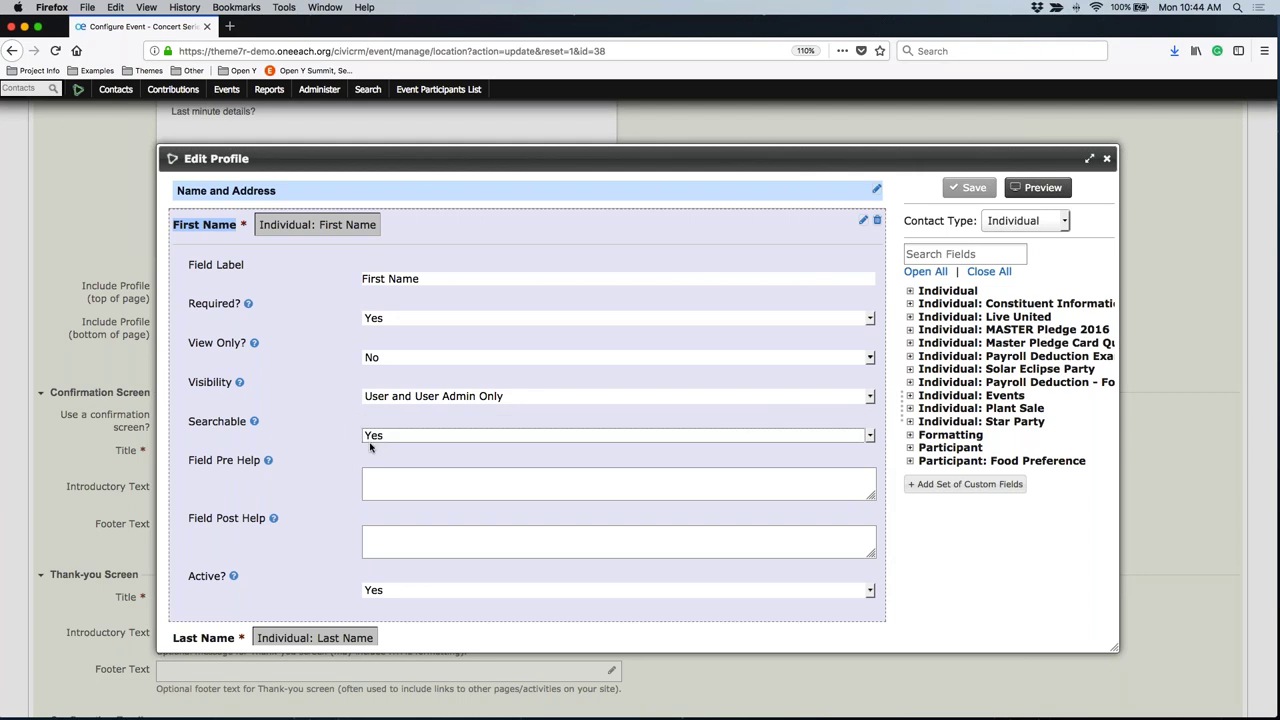
pyautogui.click(391, 481)
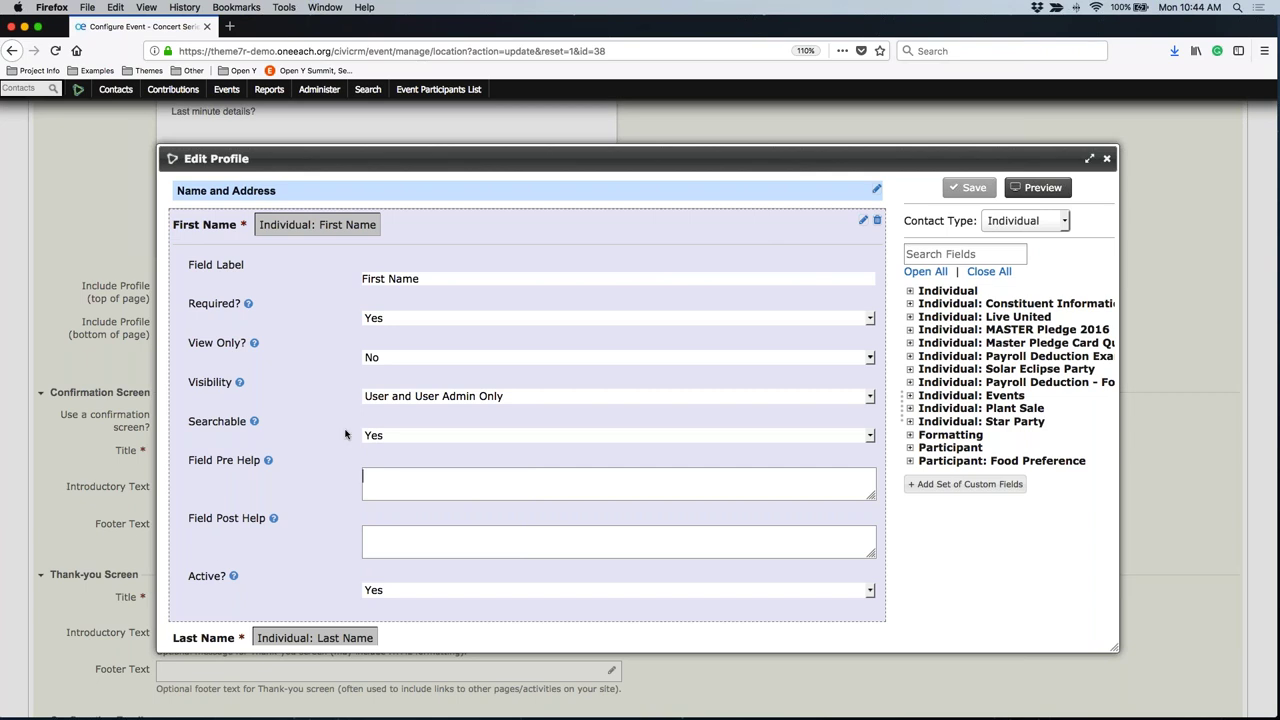
pyautogui.click(863, 221)
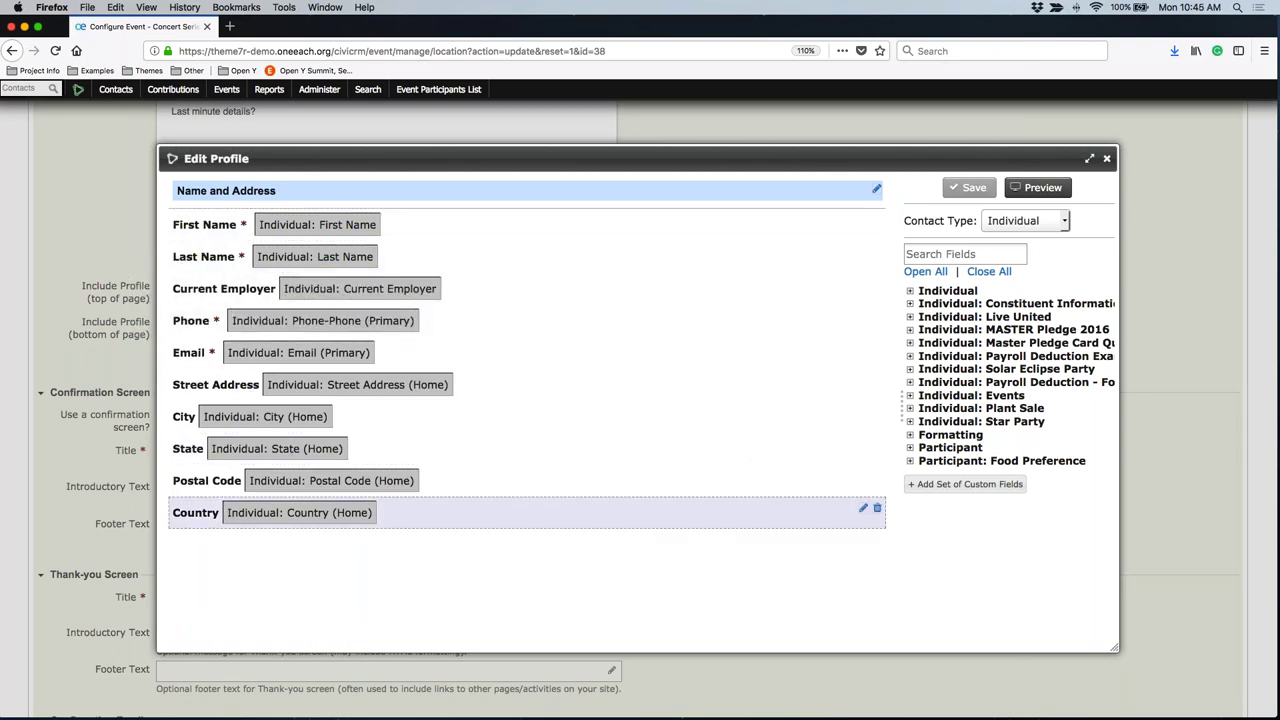
# Step: Delete the Country field from the profile and add Country from the Individual fields again below Postal Code
pyautogui.click(878, 511)
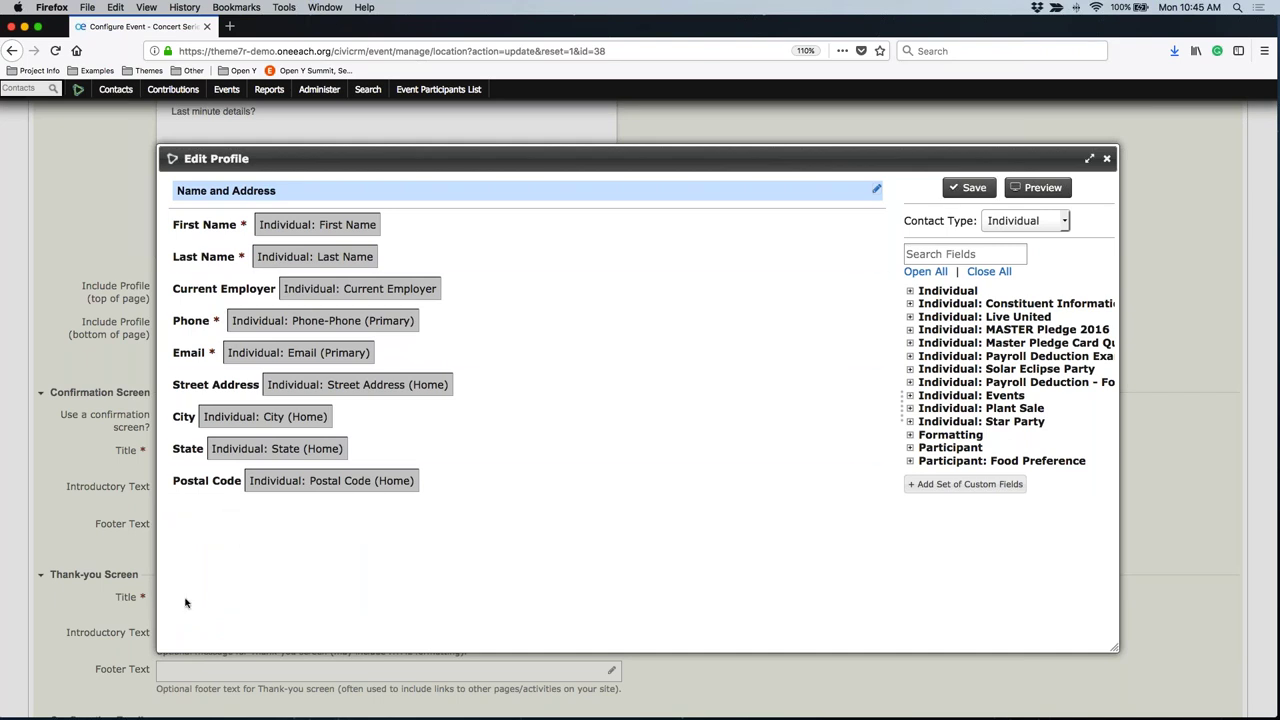
pyautogui.click(910, 292)
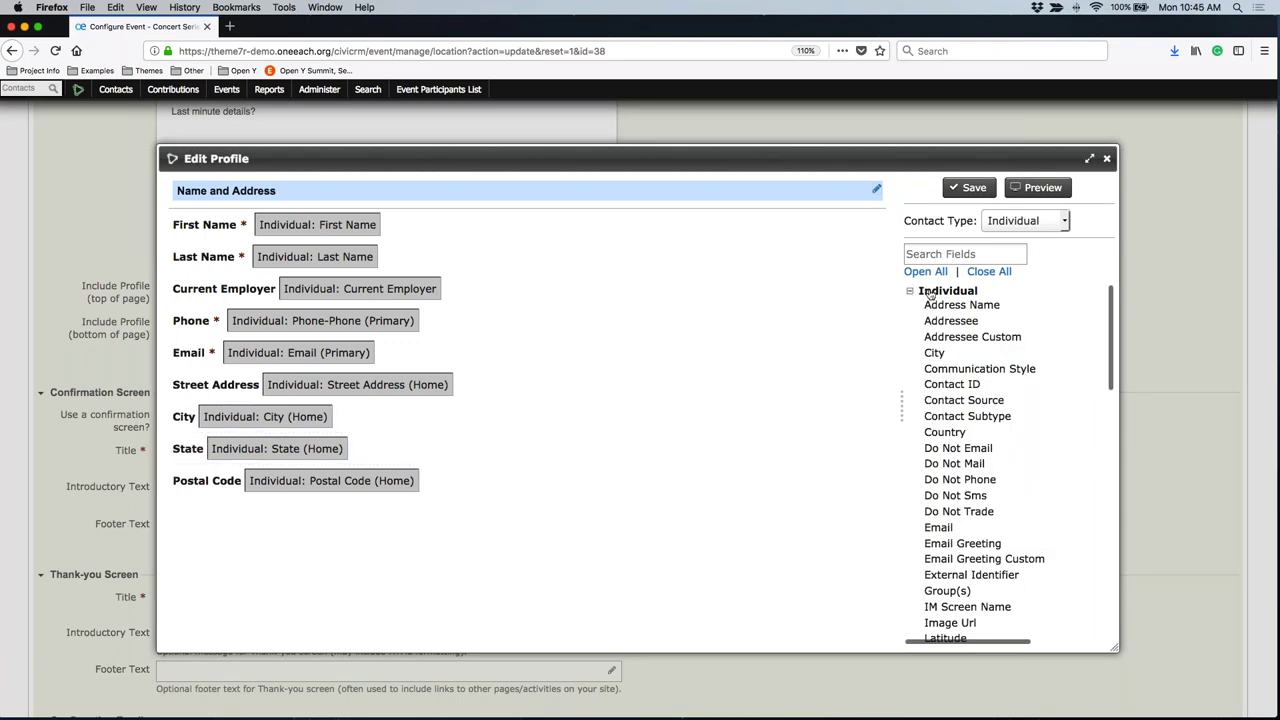
pyautogui.scroll(-1, 940, 480)
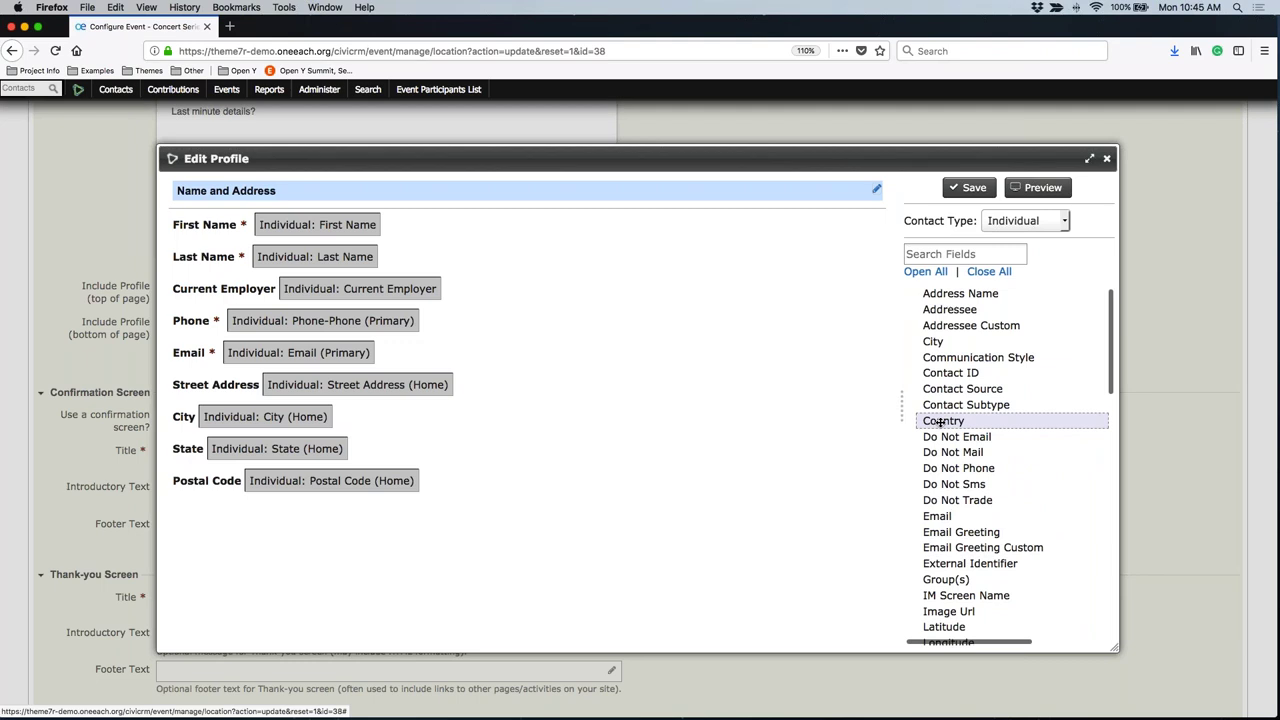
pyautogui.moveTo(941, 423); pyautogui.dragTo(337, 504)
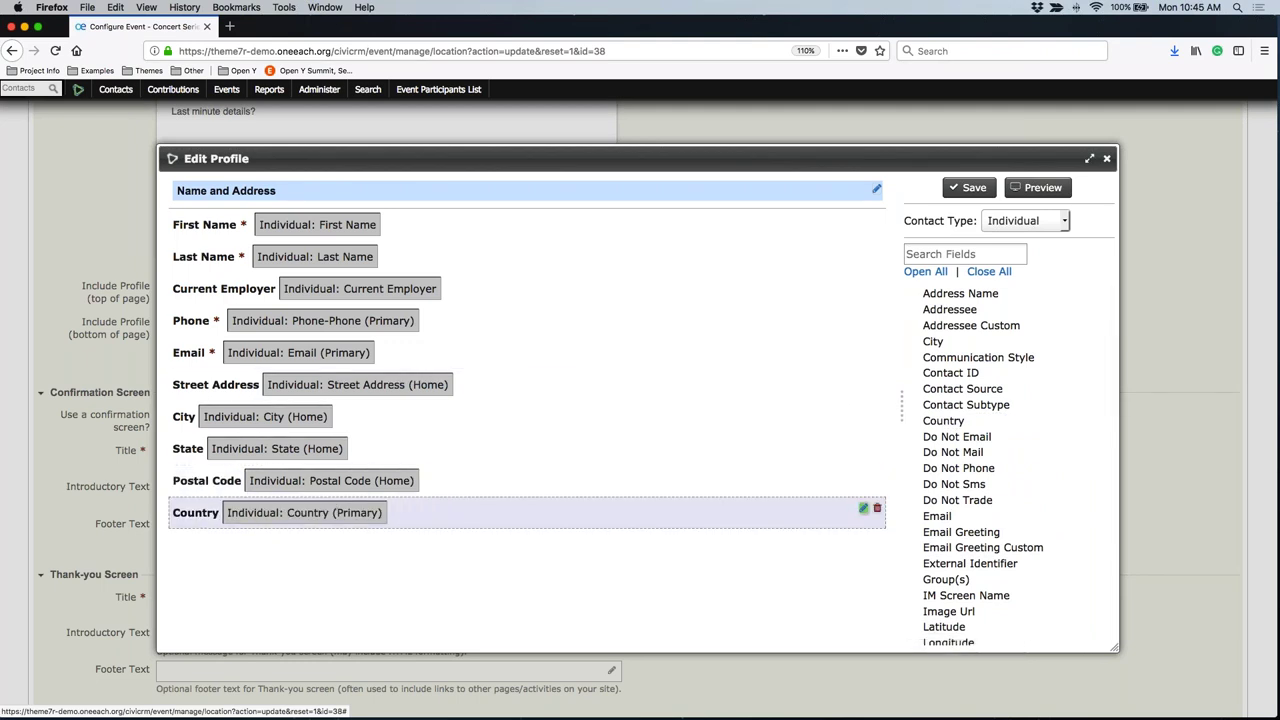
# Step: Set the new Country field to searchable "Yes" and required "No", and save the profile
pyautogui.click(863, 511)
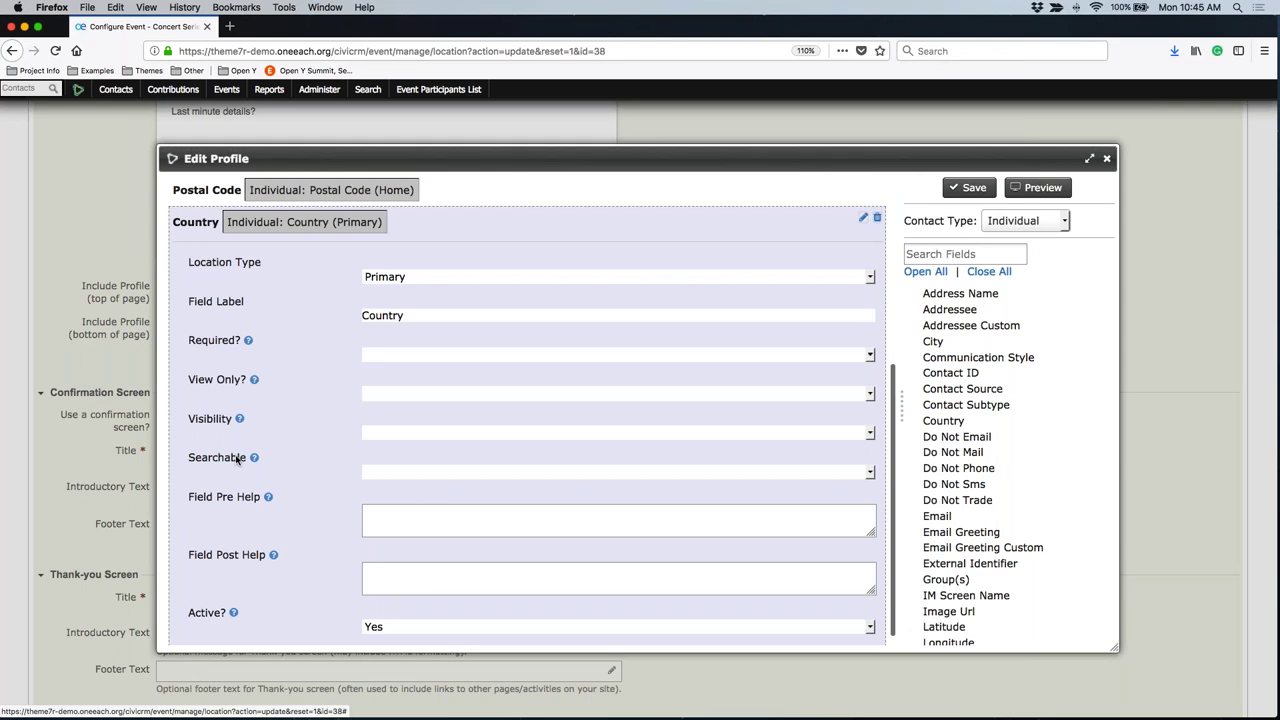
pyautogui.click(412, 472)
pyautogui.click(396, 500)
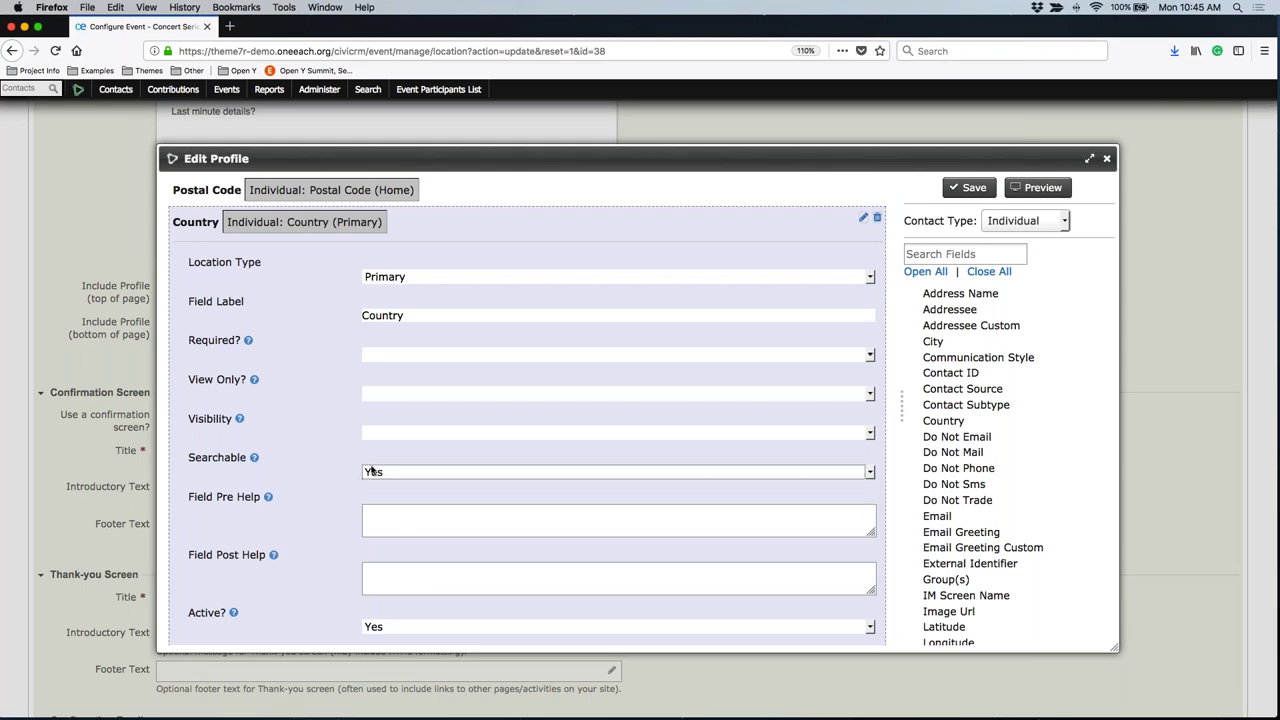
pyautogui.click(390, 355)
pyautogui.click(378, 370)
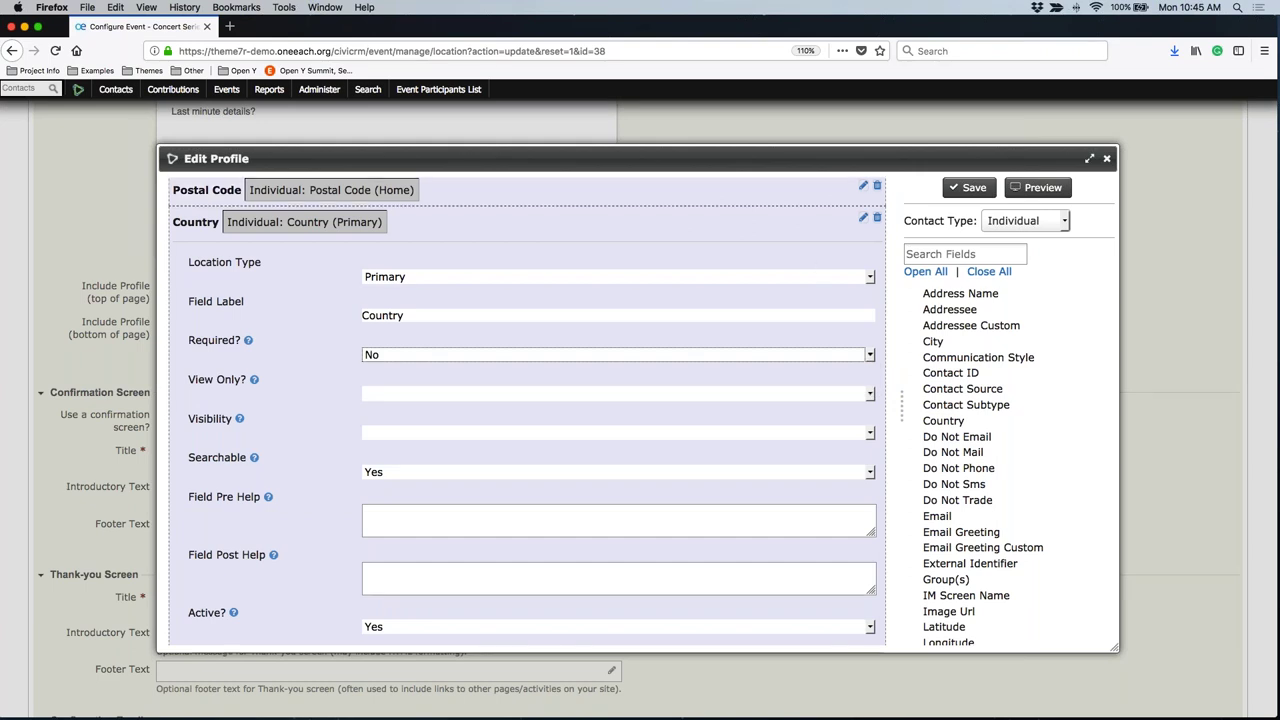
pyautogui.click(863, 217)
pyautogui.click(969, 187)
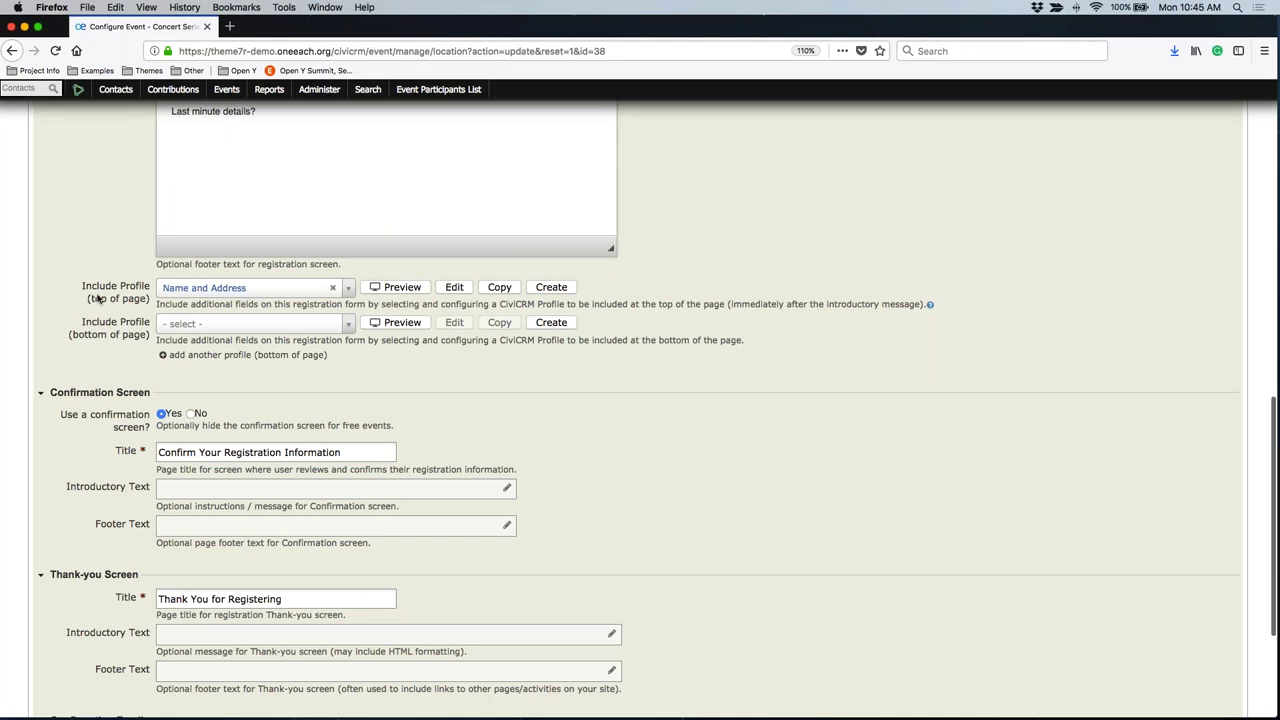
pyautogui.scroll(-1, 90, 295)
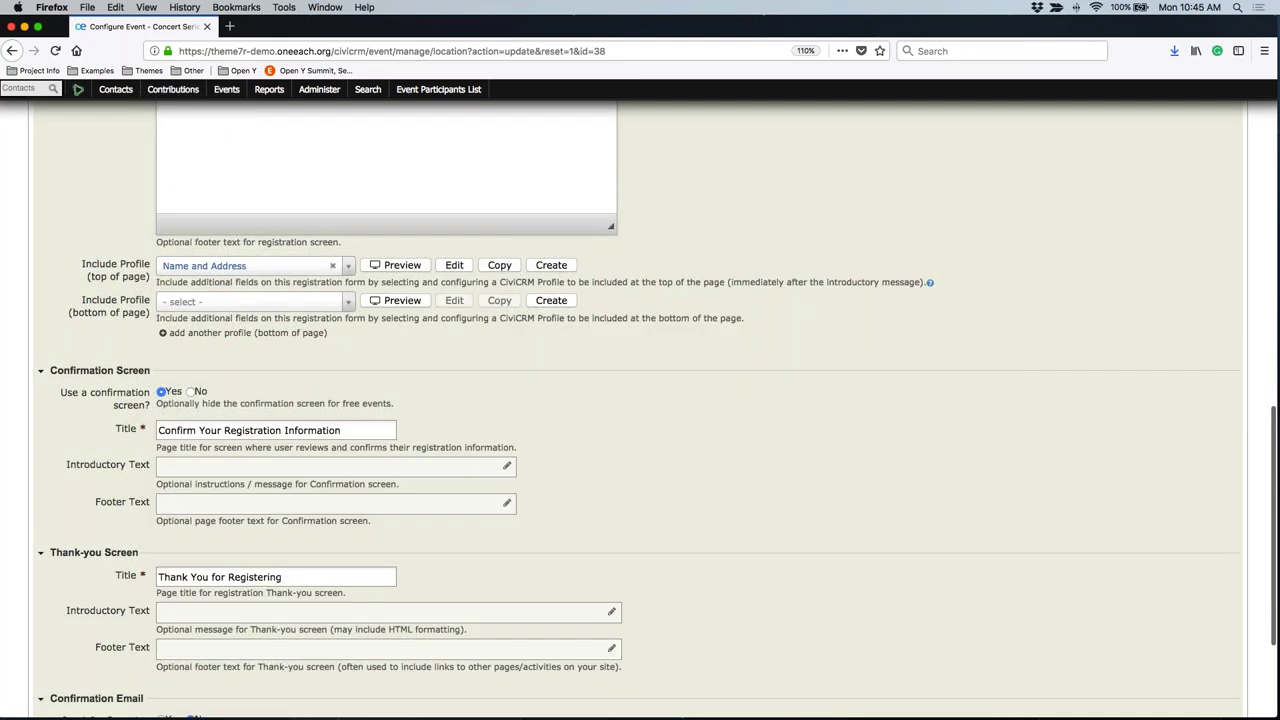
# Step: Look through the profiles available for the bottom of the registration page without selecting one
pyautogui.click(230, 302)
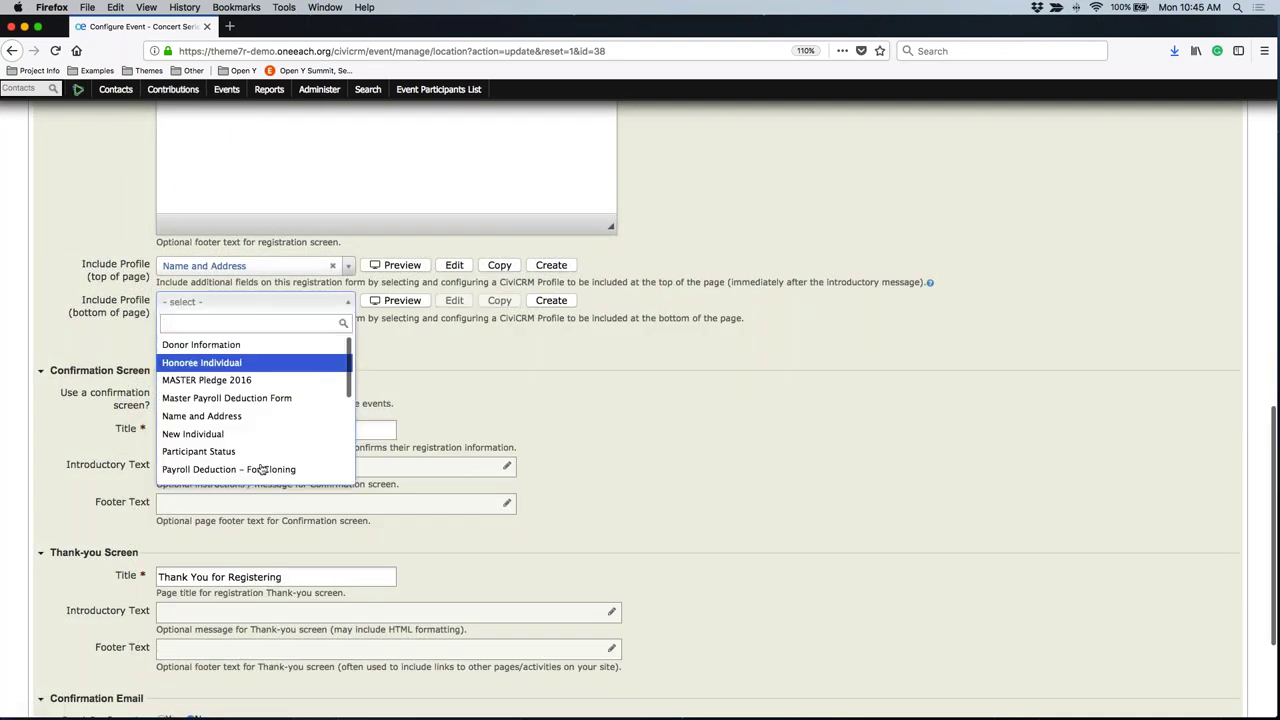
pyautogui.click(541, 331)
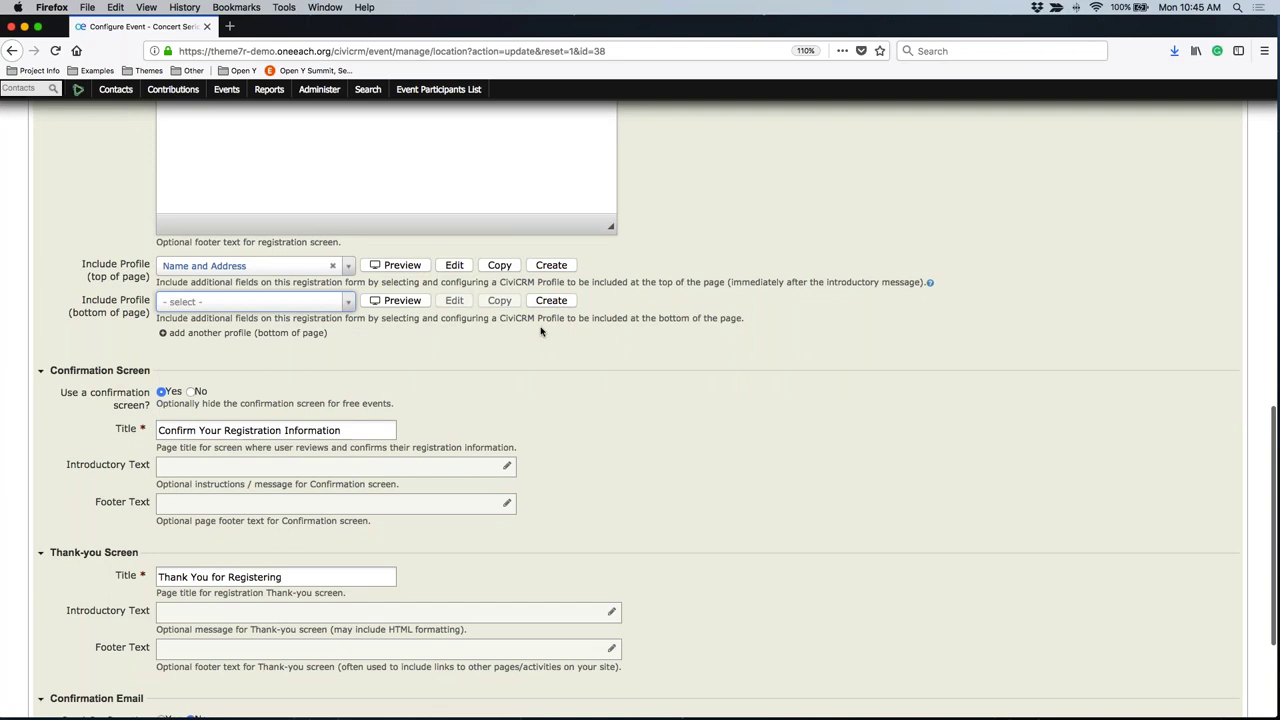
pyautogui.press('Down')
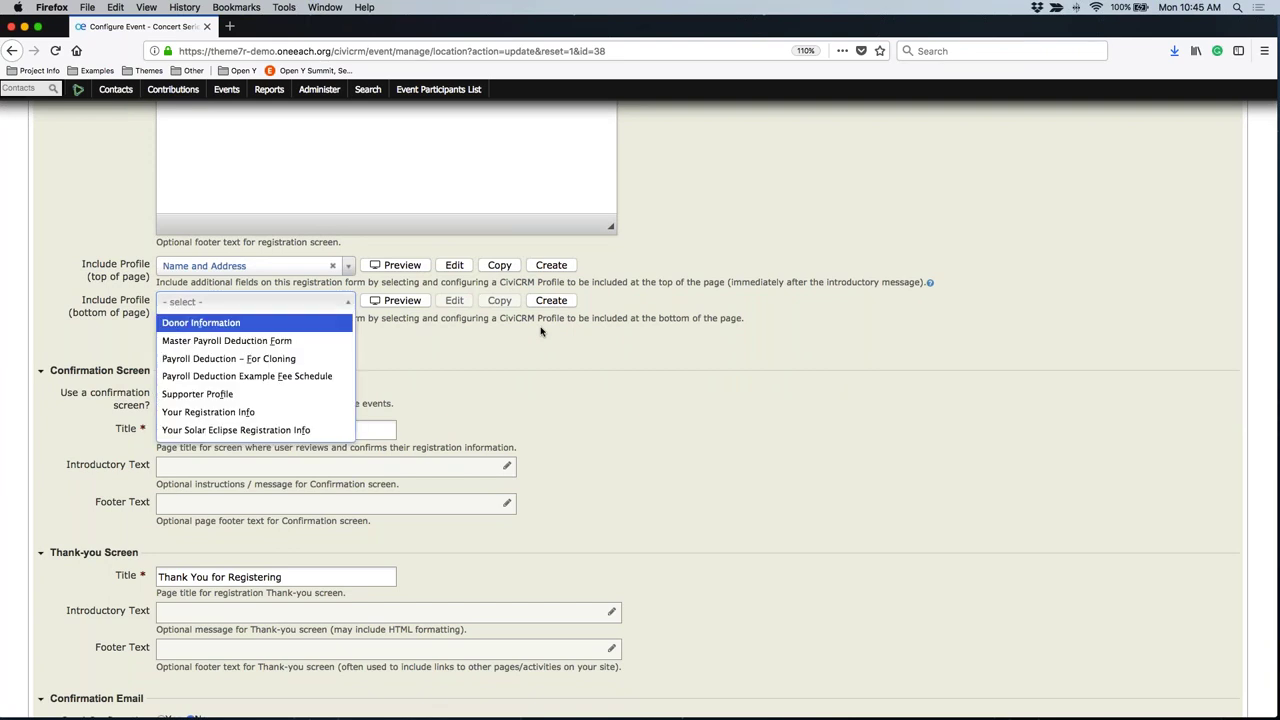
pyautogui.click(527, 364)
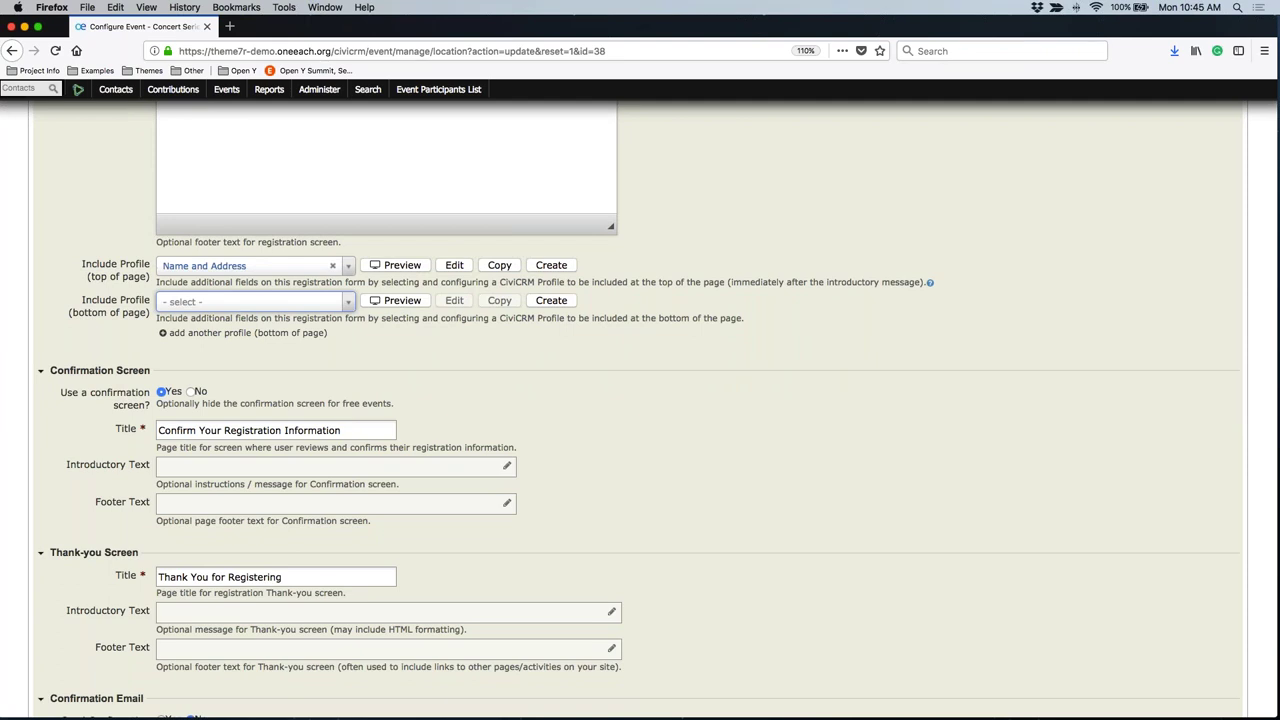
pyautogui.scroll(-2, 579, 380)
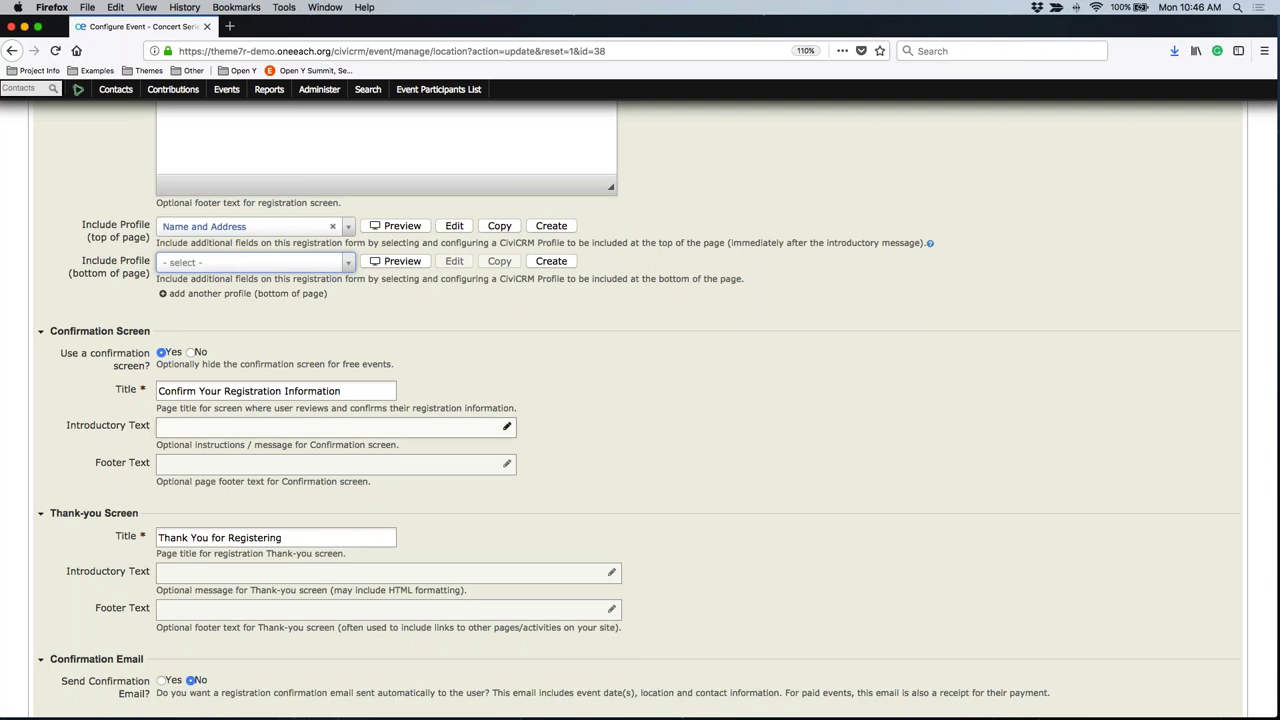
# Step: Switch the confirmation screen off, check the registration screen's footer text, and switch the confirmation screen back on
pyautogui.click(192, 351)
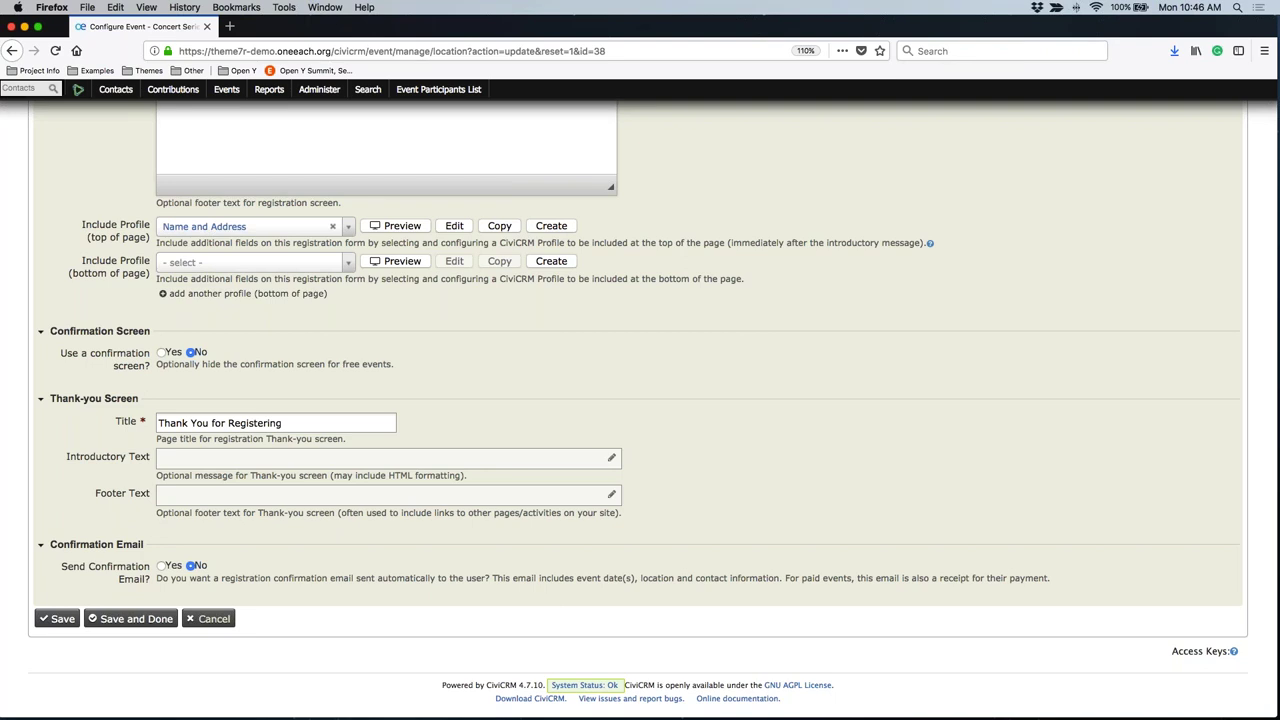
pyautogui.scroll(6, 640, 400)
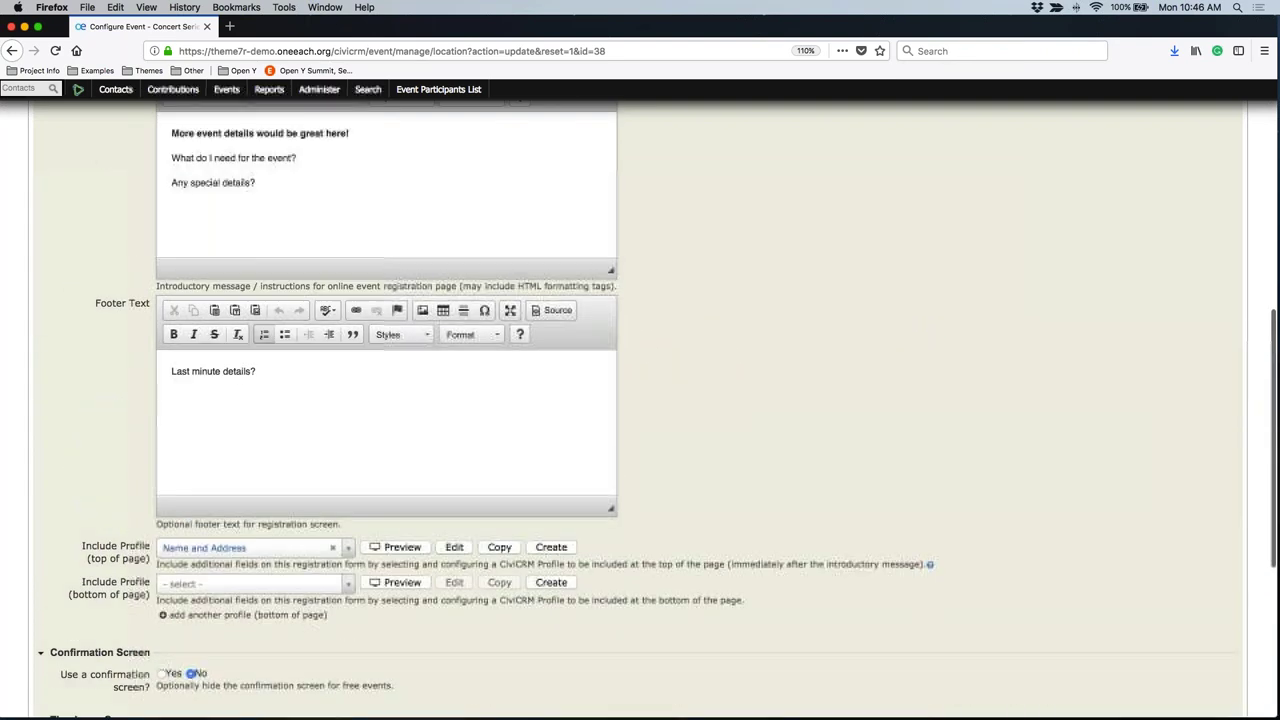
pyautogui.moveTo(300, 366); pyautogui.dragTo(166, 363)
pyautogui.click(238, 334)
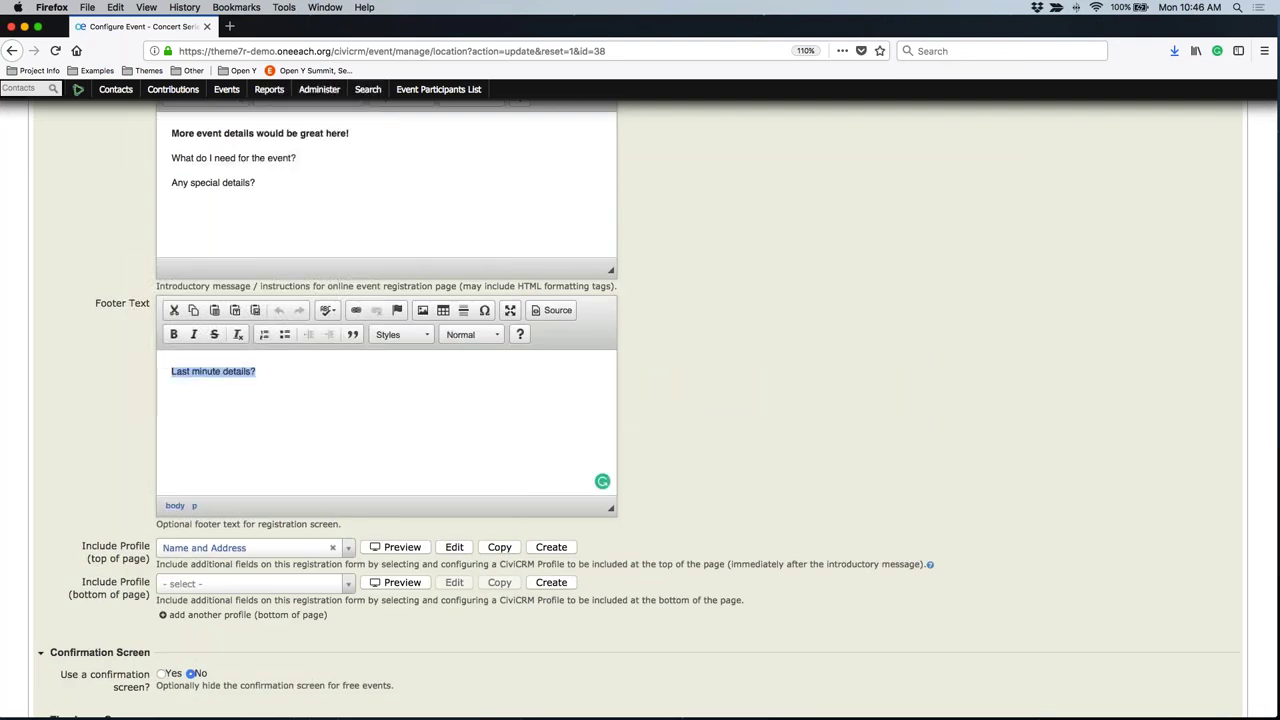
pyautogui.click(274, 376)
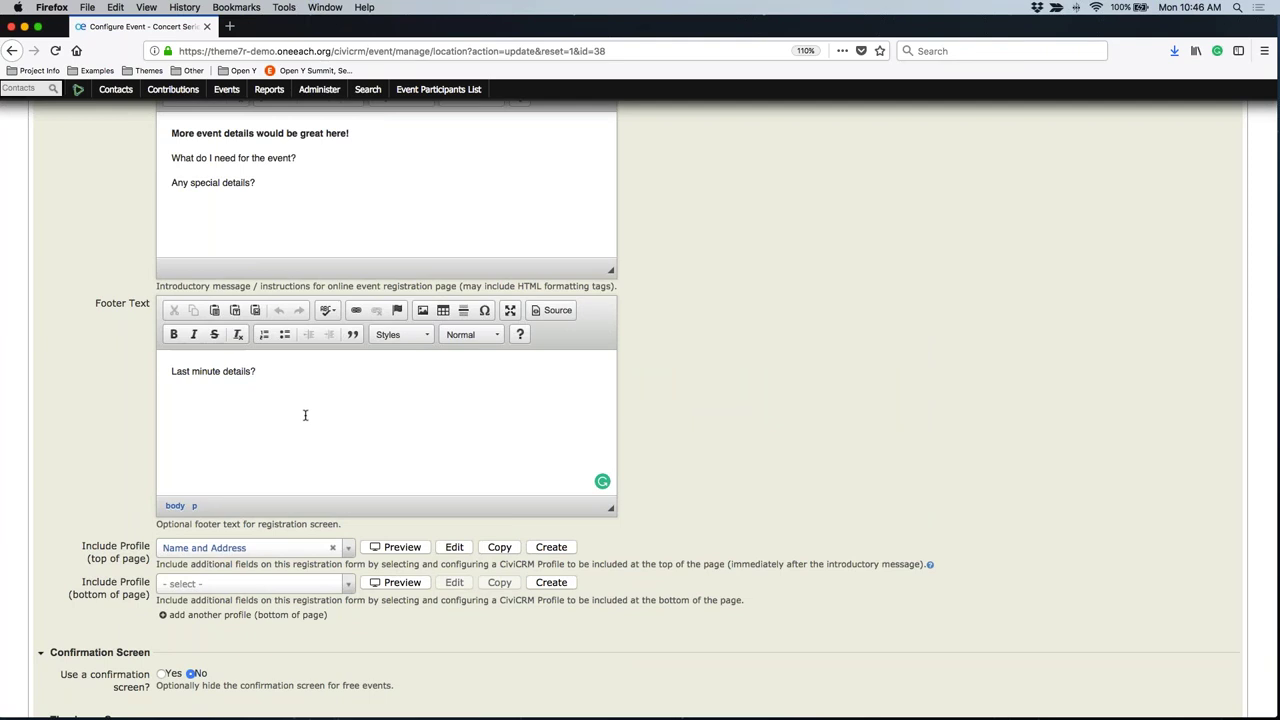
pyautogui.scroll(-6, 305, 415)
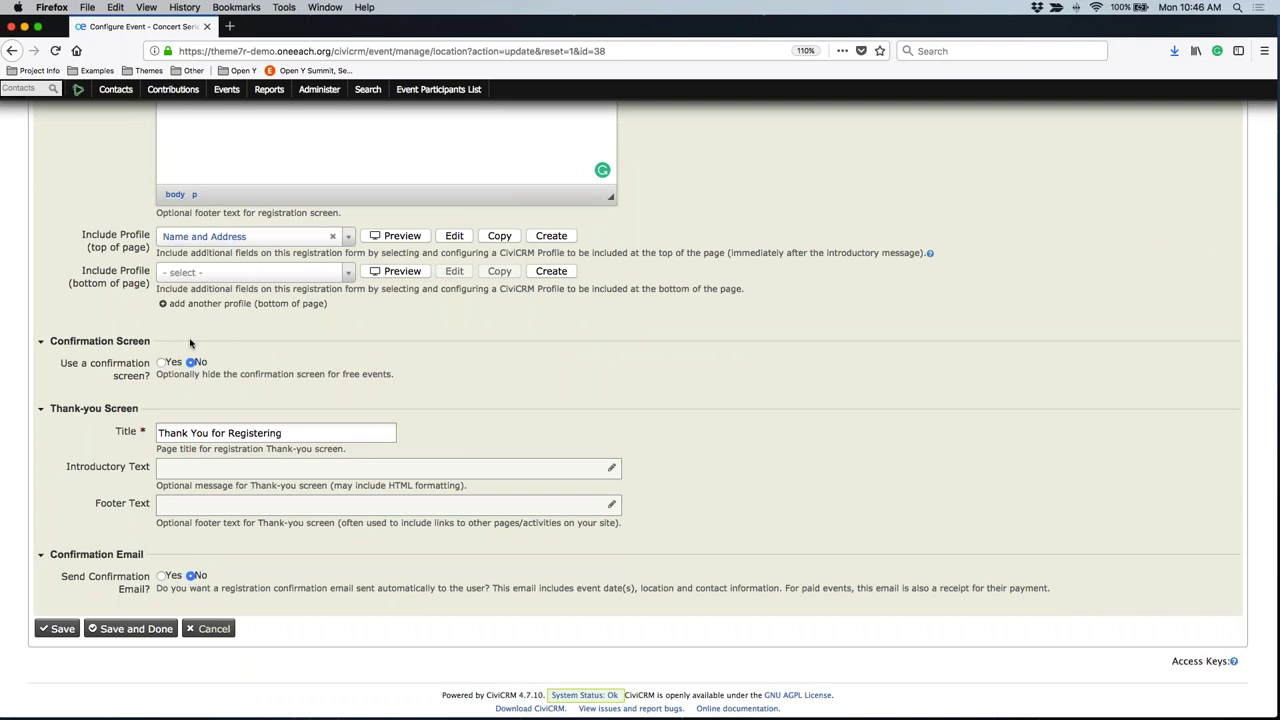
pyautogui.click(161, 362)
# Step: Examine the confirmation screen's title, introductory text and footer text fields without changing them
pyautogui.scroll(-3, 170, 362)
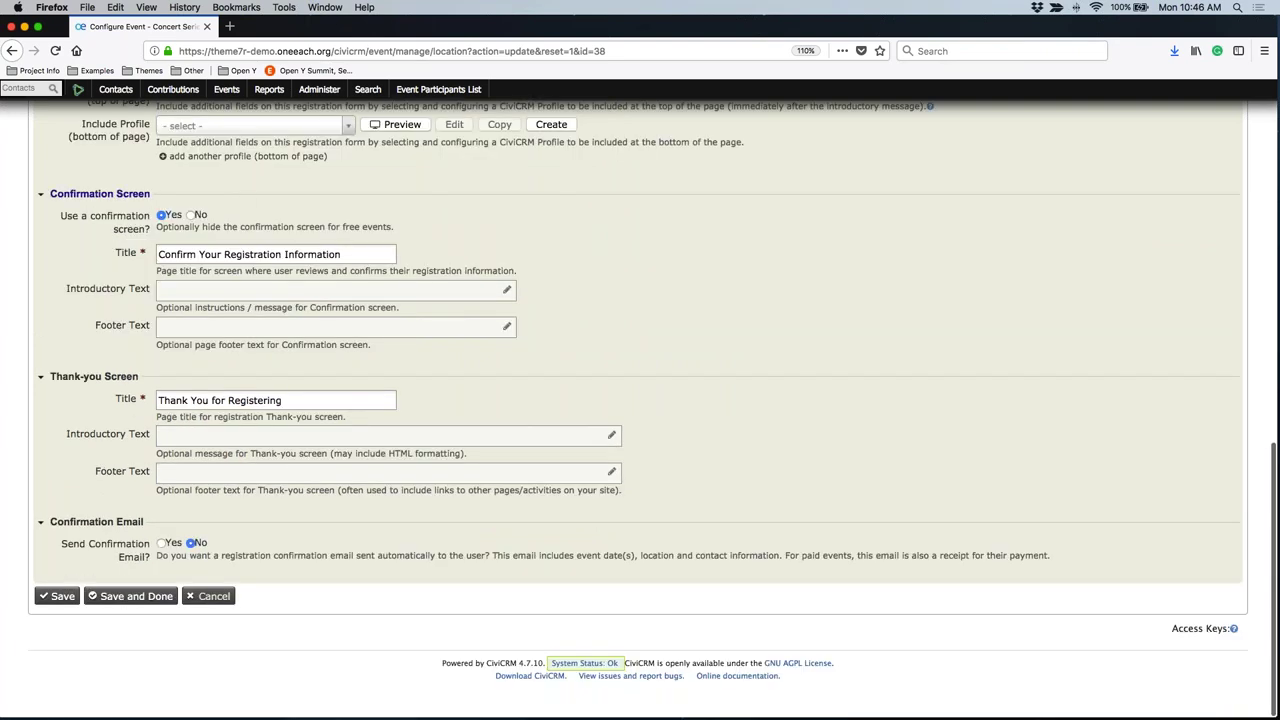
pyautogui.moveTo(342, 254); pyautogui.dragTo(54, 255)
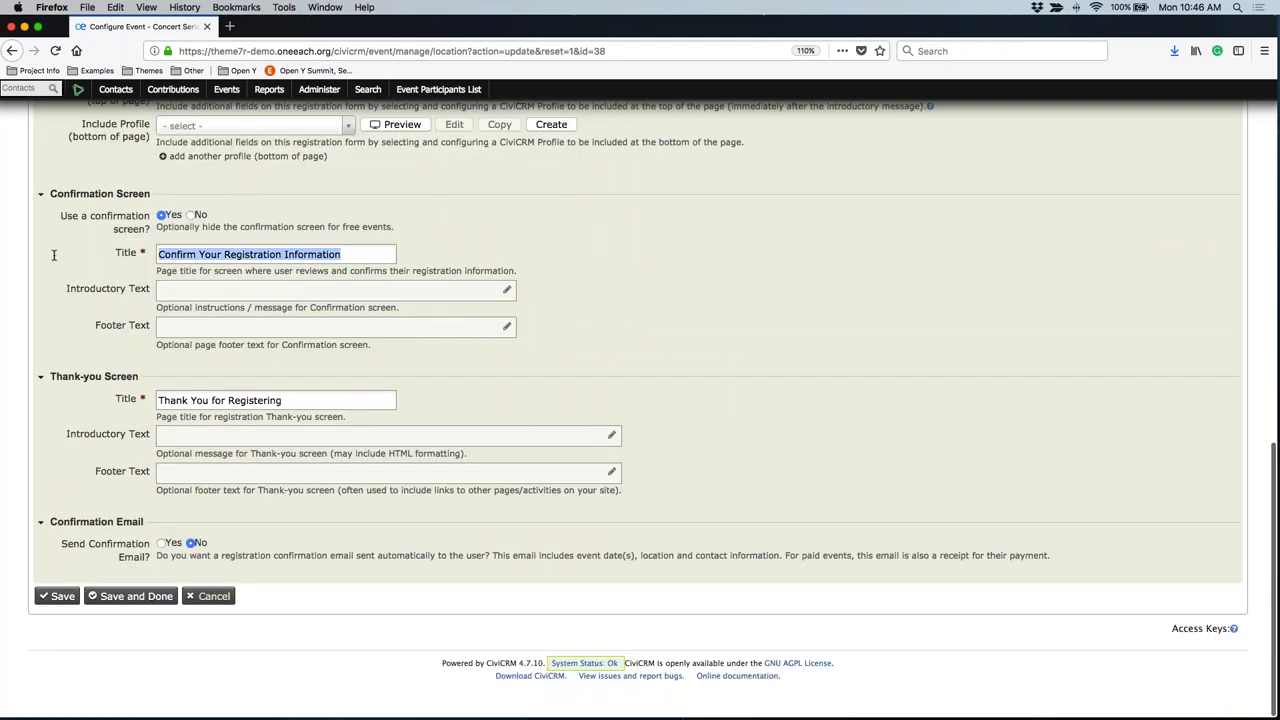
pyautogui.click(191, 291)
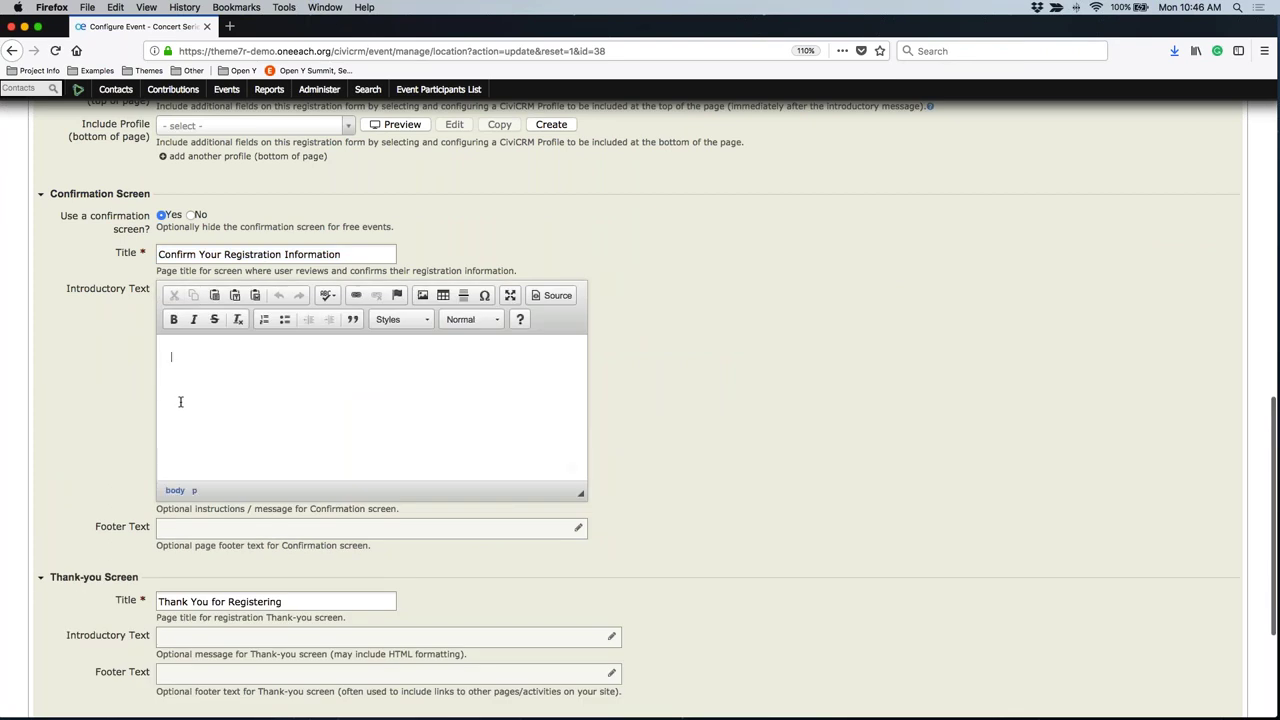
pyautogui.scroll(-2, 180, 401)
pyautogui.click(266, 424)
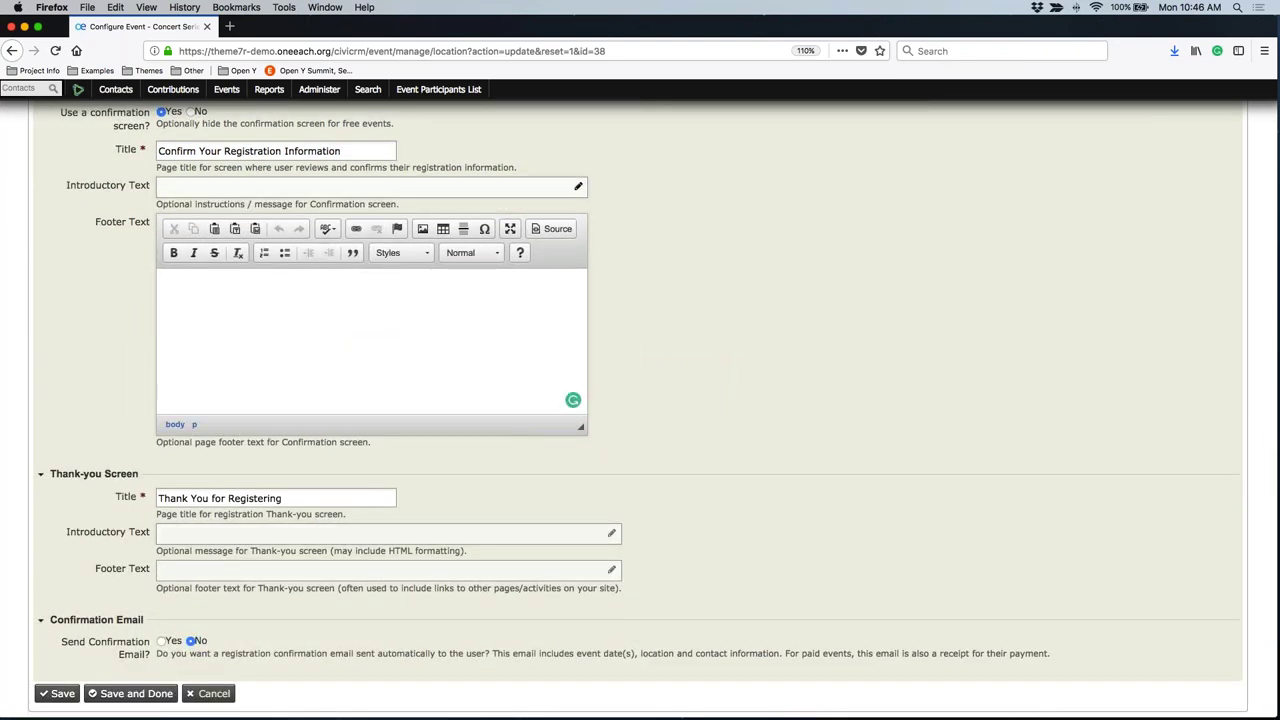
pyautogui.scroll(-2, 652, 398)
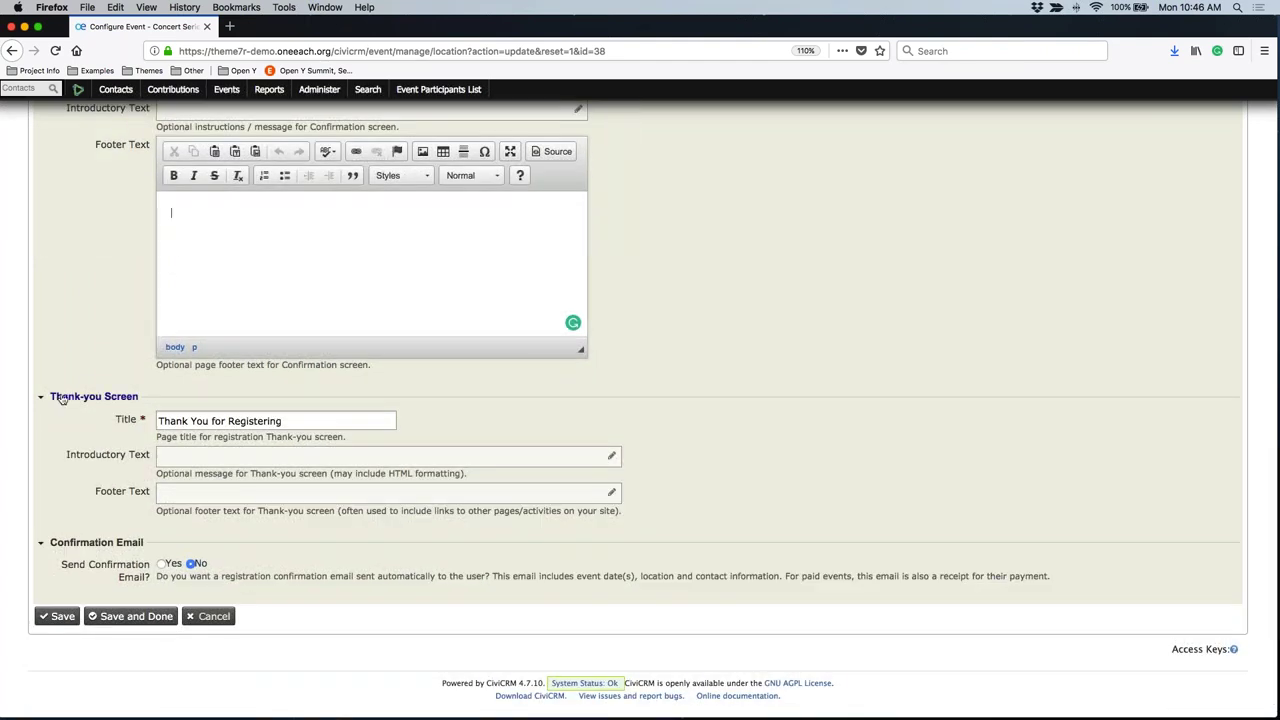
# Step: Enter "Thank you for registering!" as the introductory text of the Thank-you screen
pyautogui.click(199, 414)
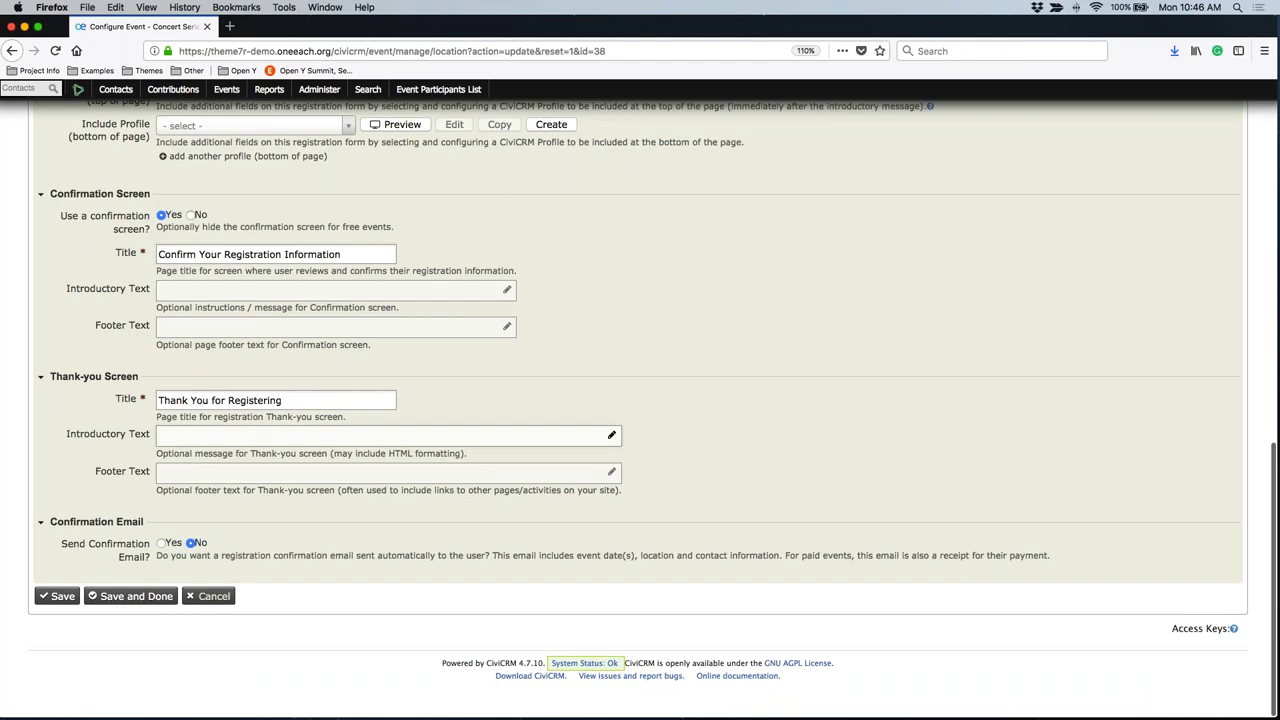
pyautogui.click(230, 436)
pyautogui.write('Th')
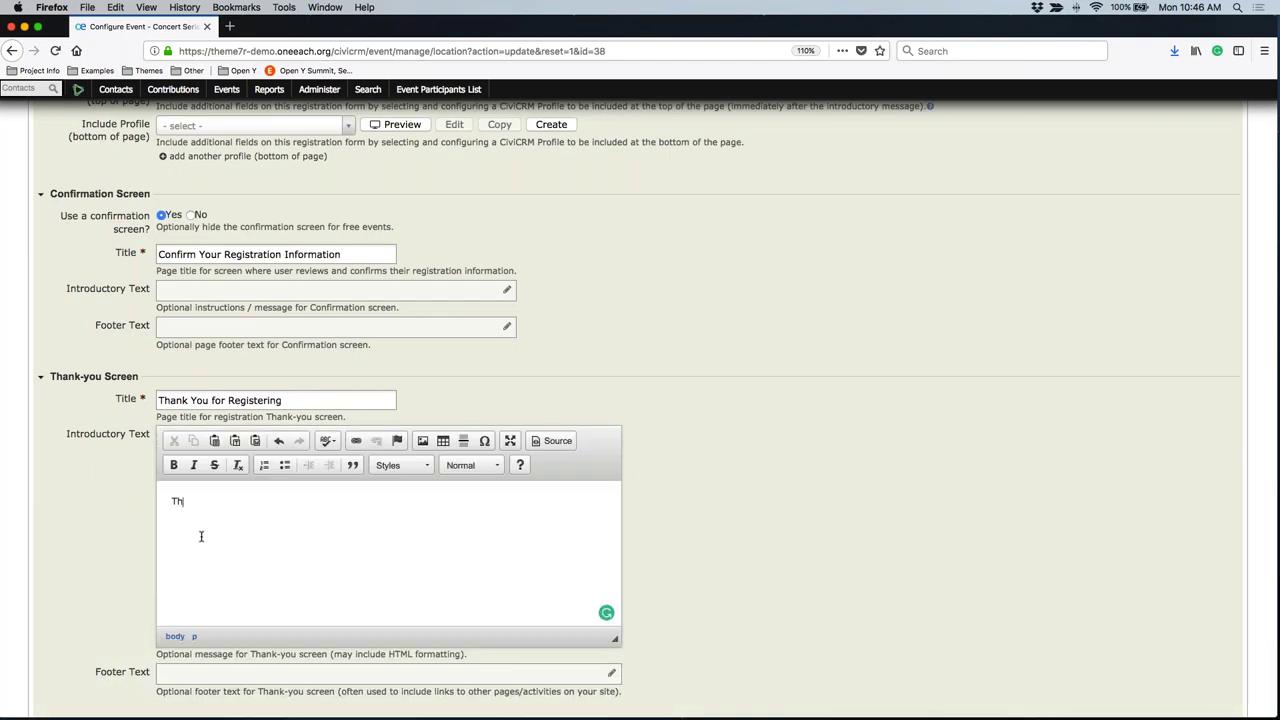
pyautogui.write('ank you for registering!')
# Step: Enable the confirmation email, examine its text, from name, from email and CC fields, and disable it again
pyautogui.scroll(-5, 201, 537)
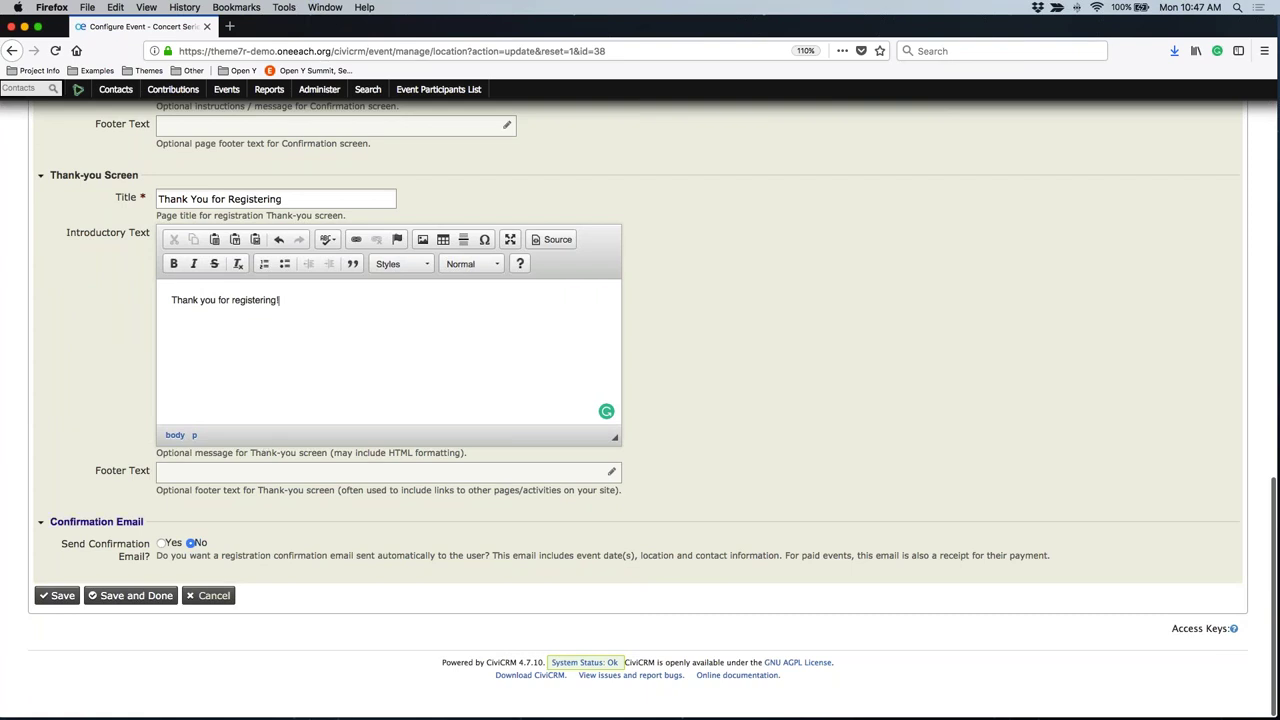
pyautogui.click(161, 543)
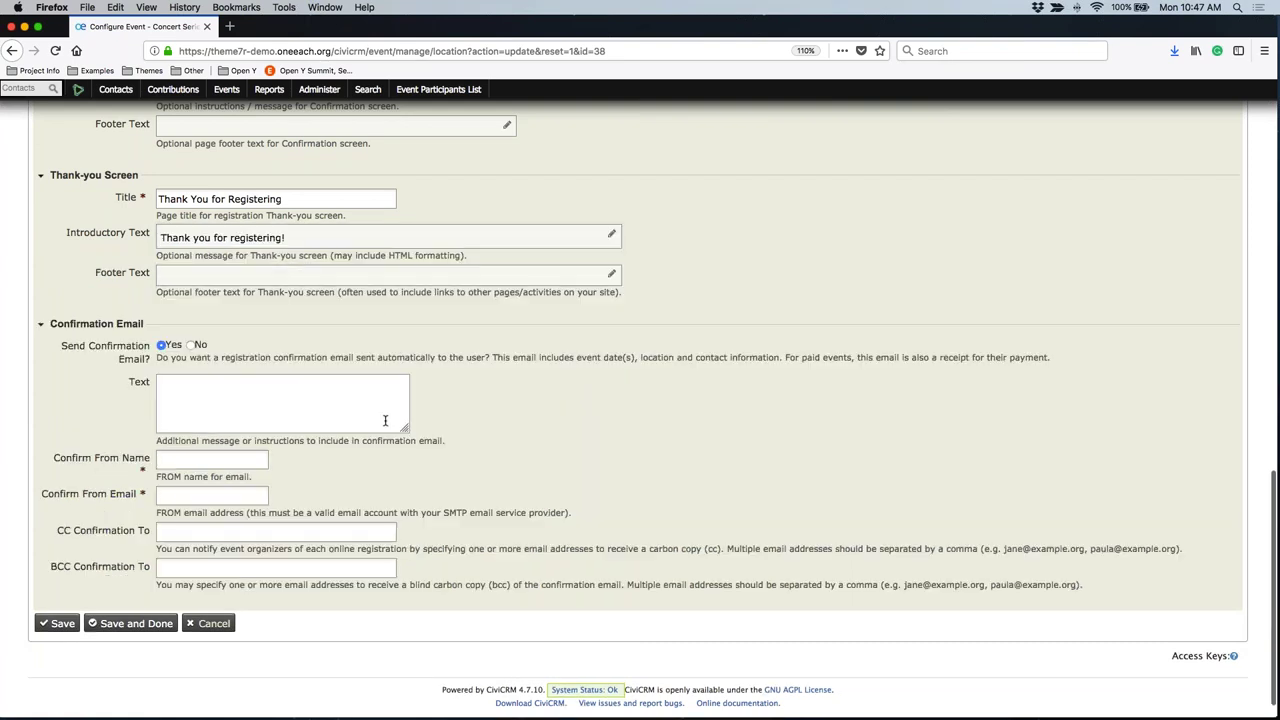
pyautogui.click(200, 391)
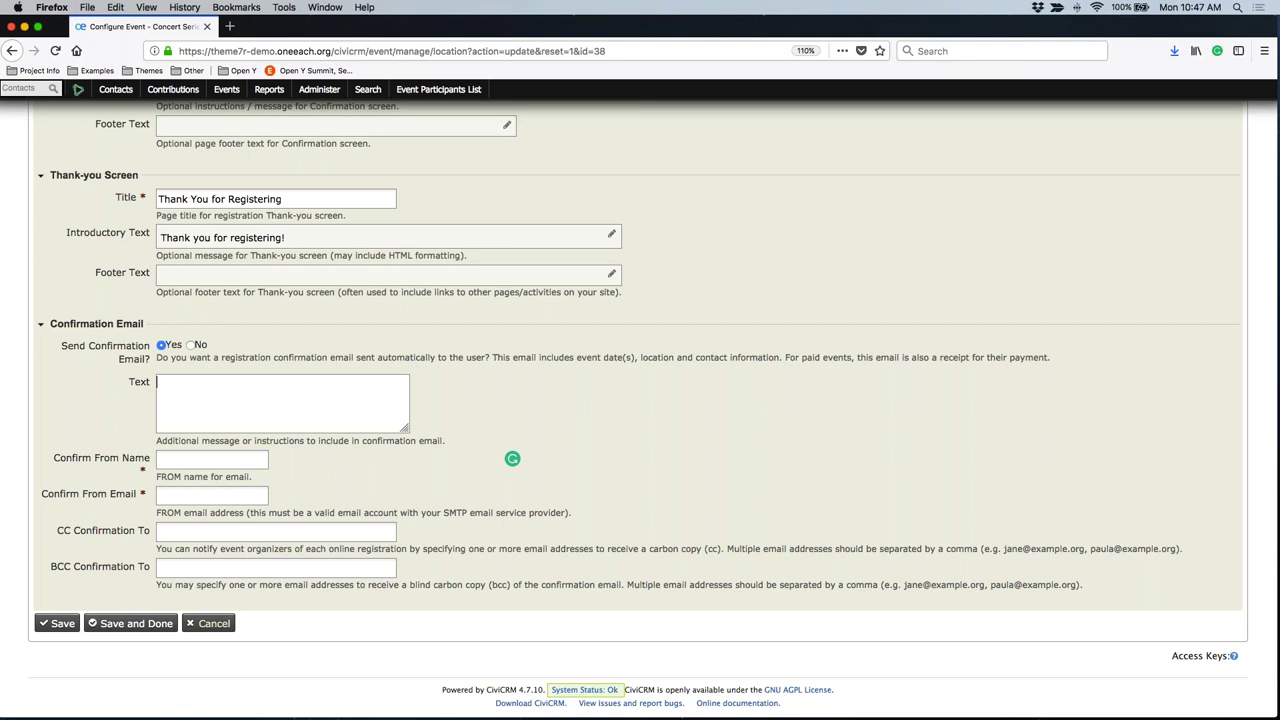
pyautogui.click(182, 460)
pyautogui.click(175, 490)
pyautogui.click(186, 531)
pyautogui.moveTo(58, 531); pyautogui.dragTo(155, 533)
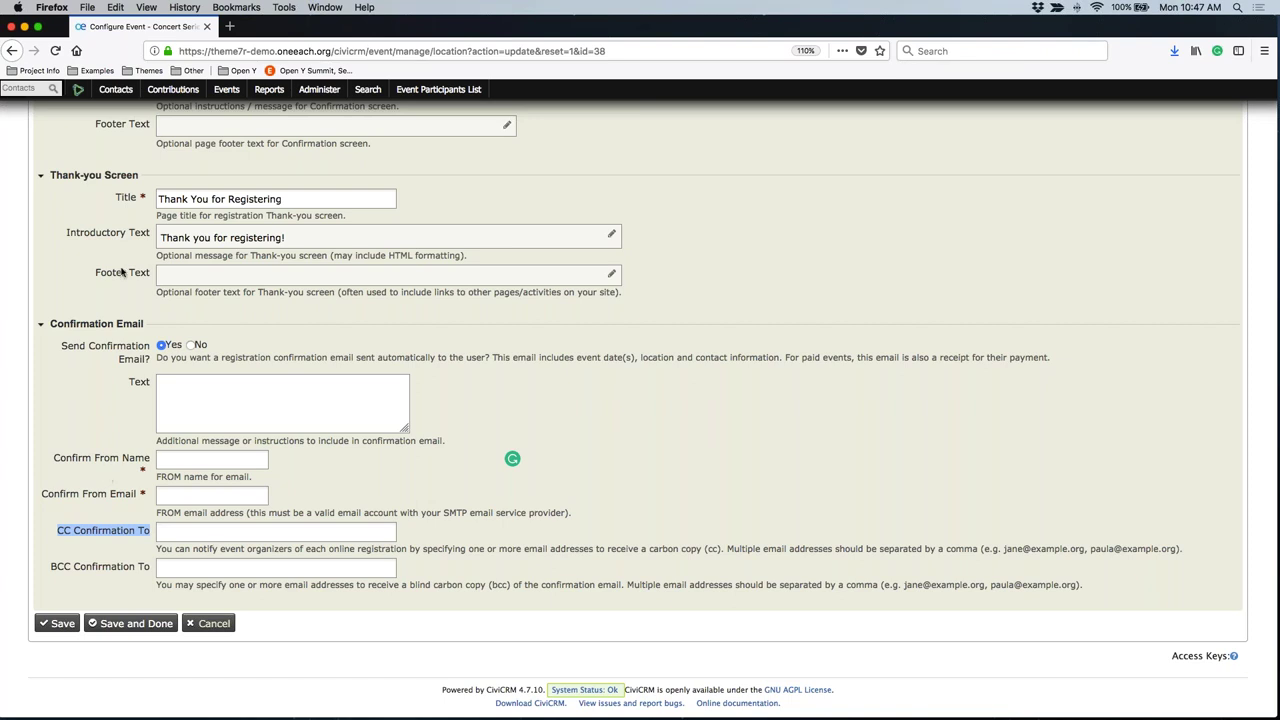
pyautogui.click(190, 345)
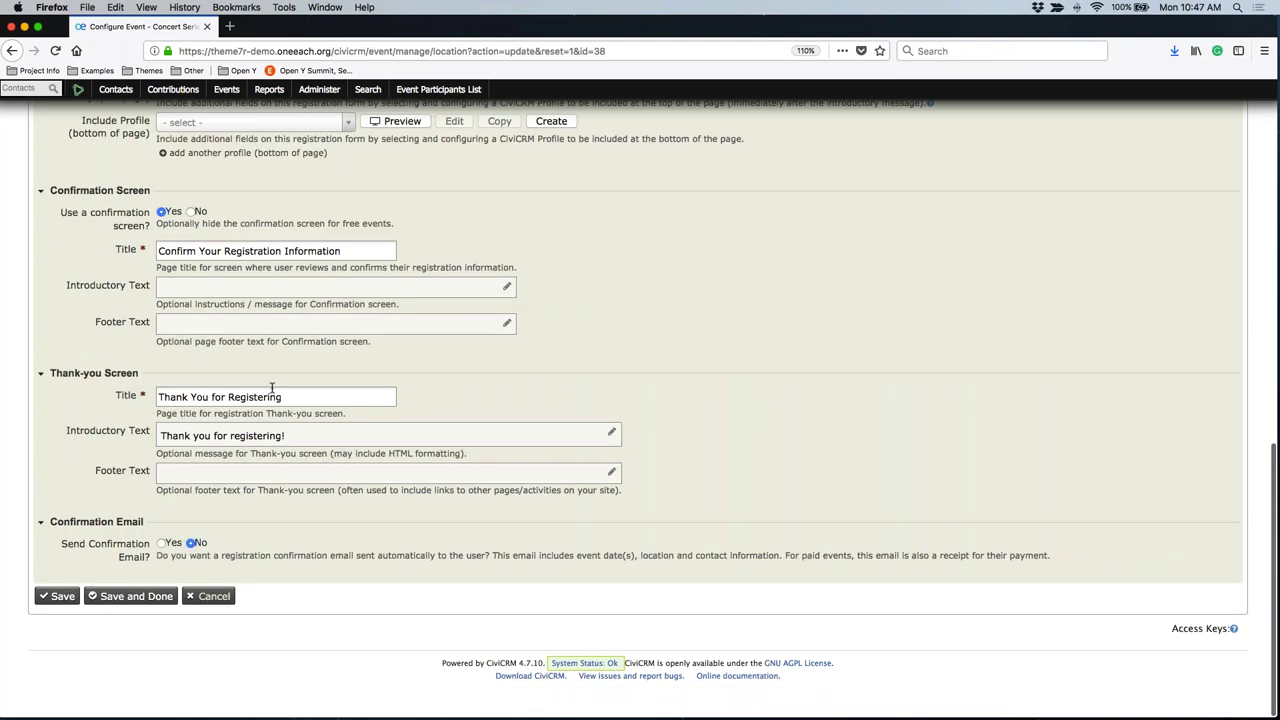
# Step: Save the online registration settings and open the event's public info page
pyautogui.click(57, 596)
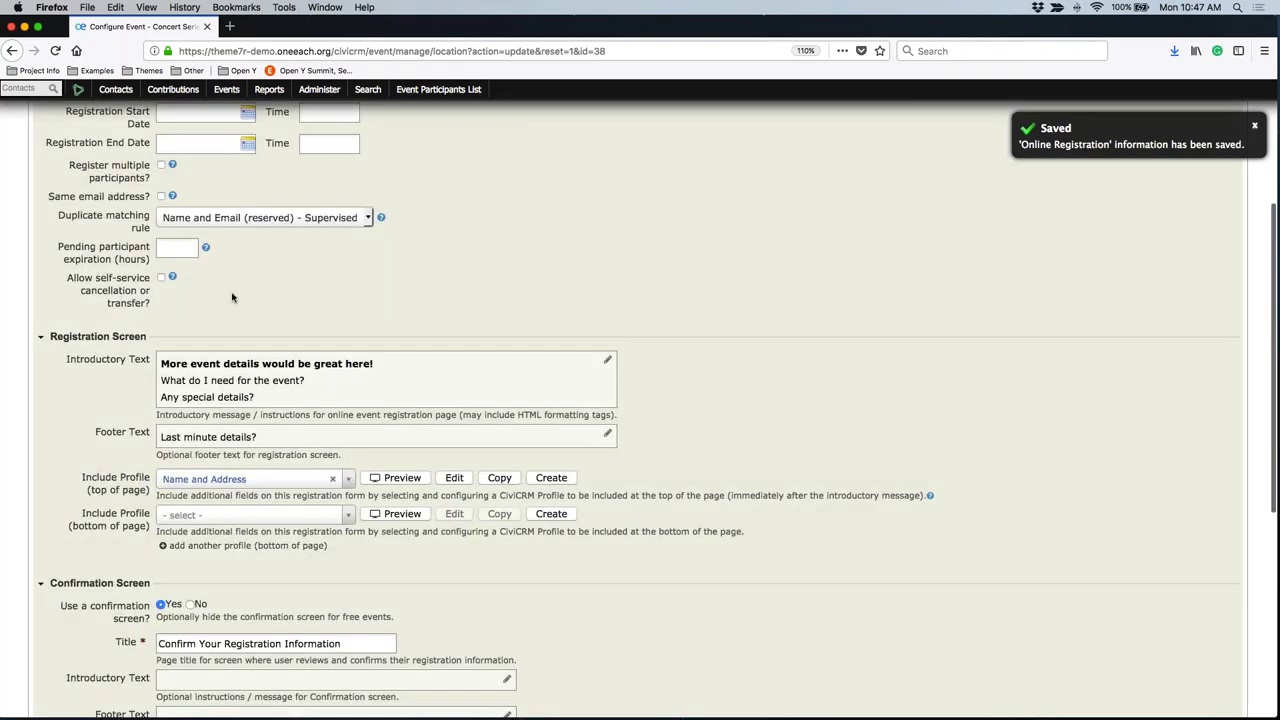
pyautogui.scroll(5, 231, 294)
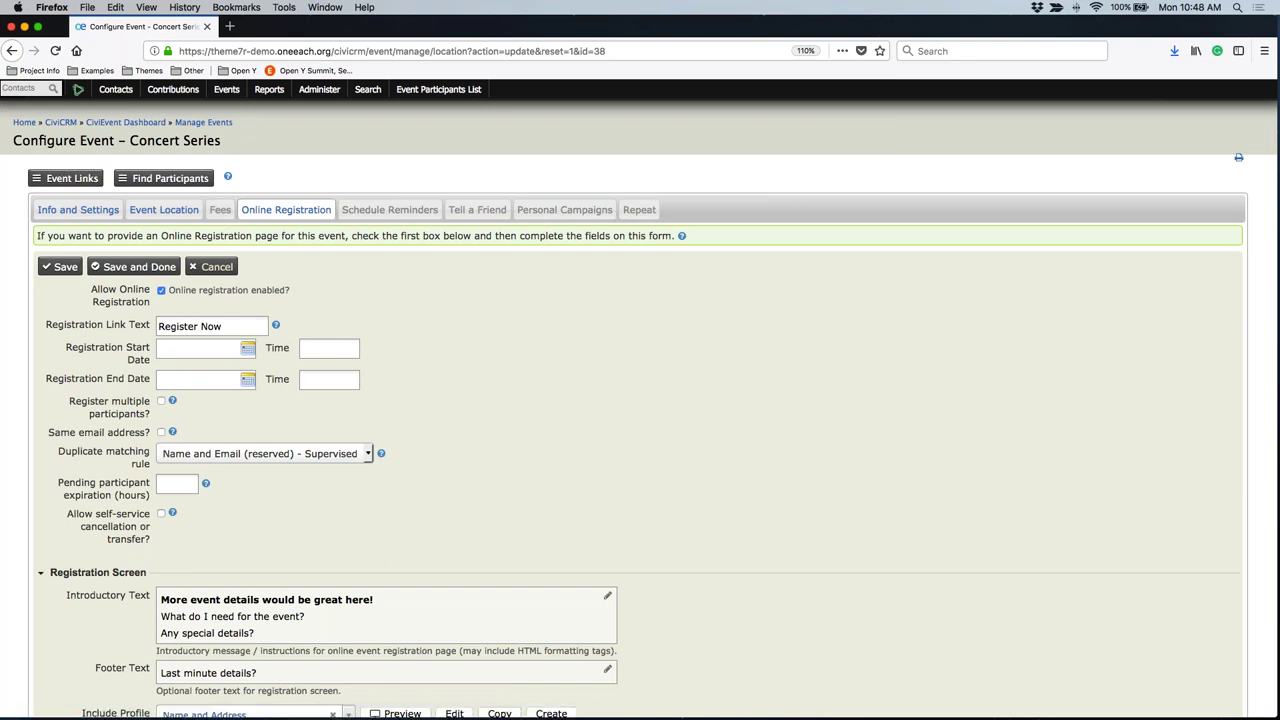
pyautogui.click(57, 181)
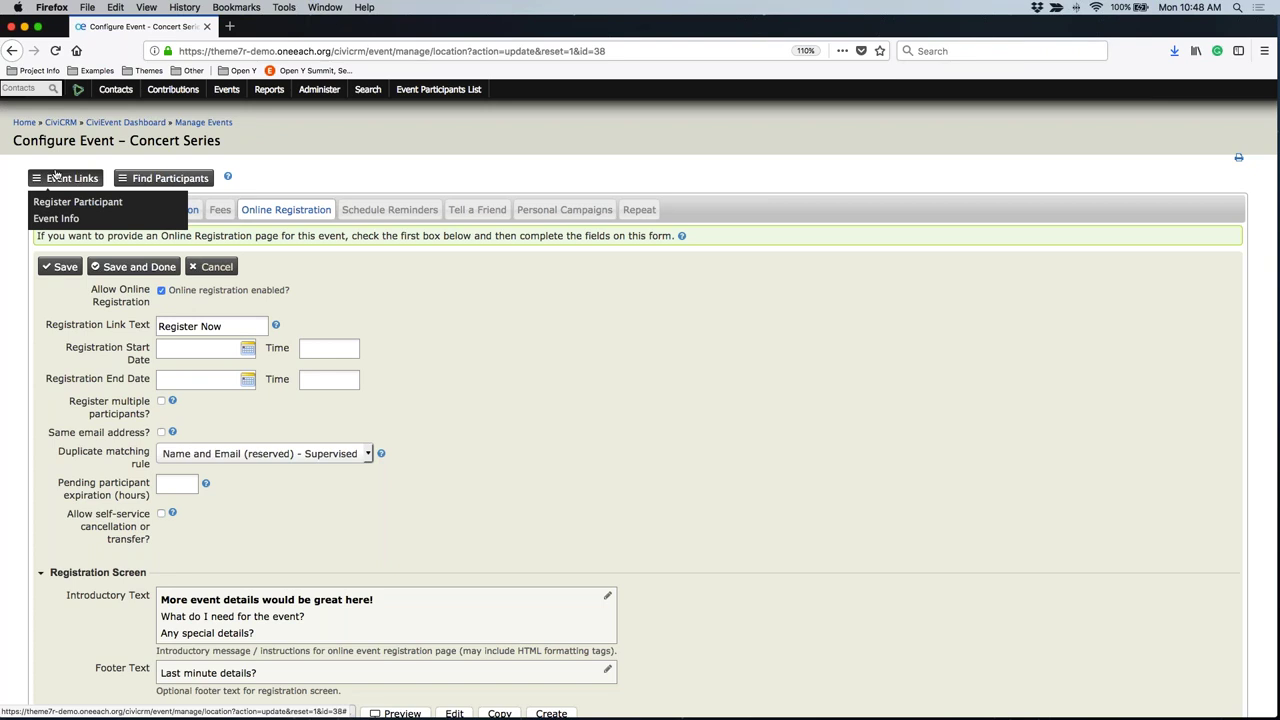
pyautogui.click(60, 220)
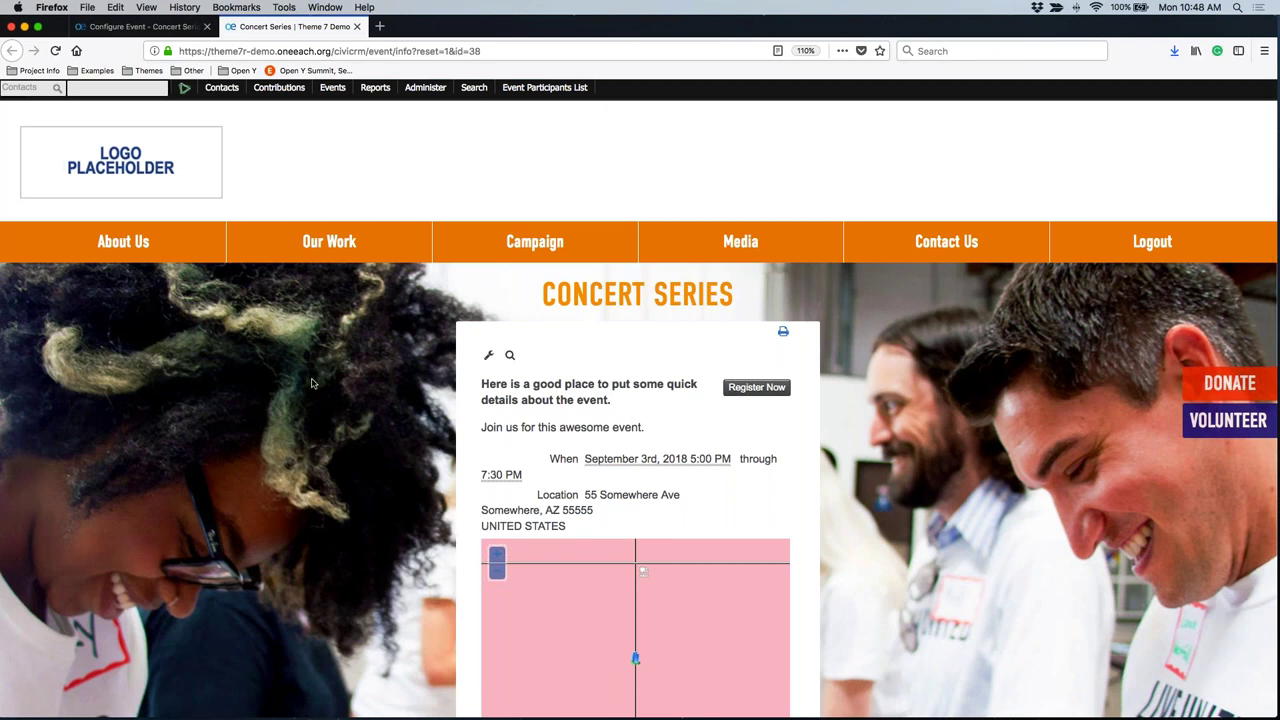
# Step: Examine the path in the event page's web address, including its "info" part
pyautogui.moveTo(333, 51); pyautogui.dragTo(572, 57)
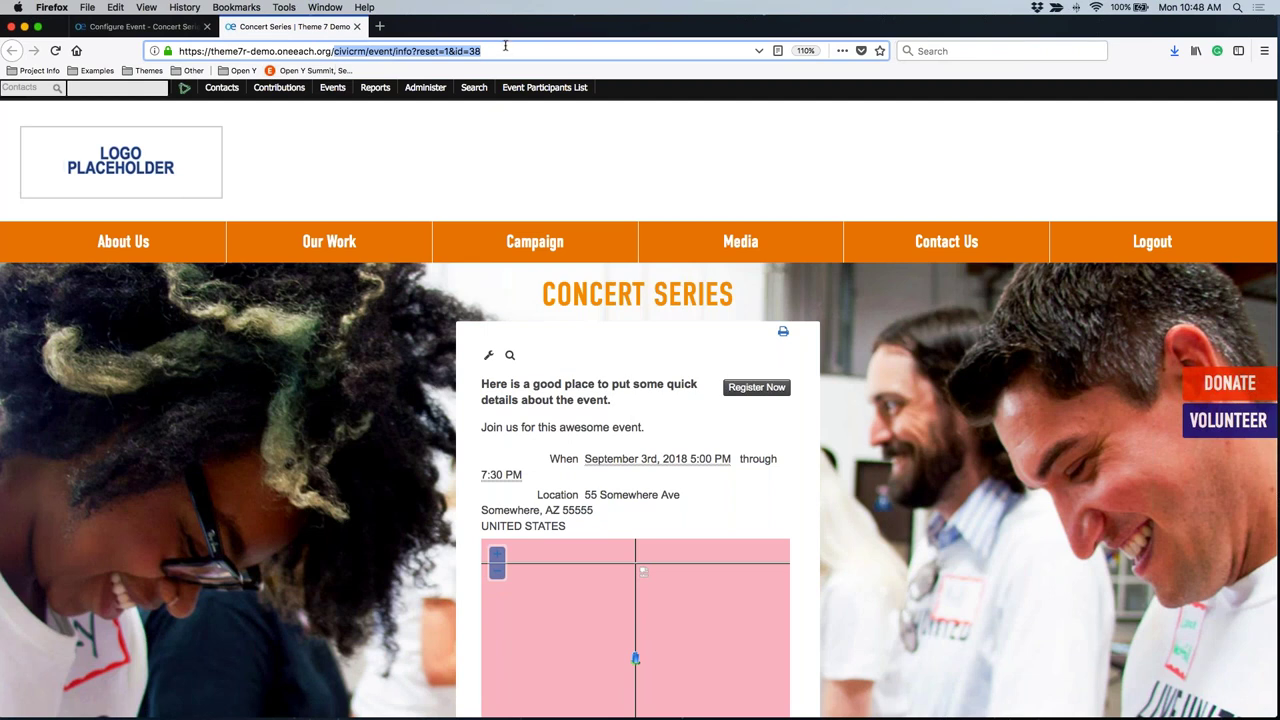
pyautogui.click(395, 50)
pyautogui.moveTo(395, 50); pyautogui.dragTo(410, 50)
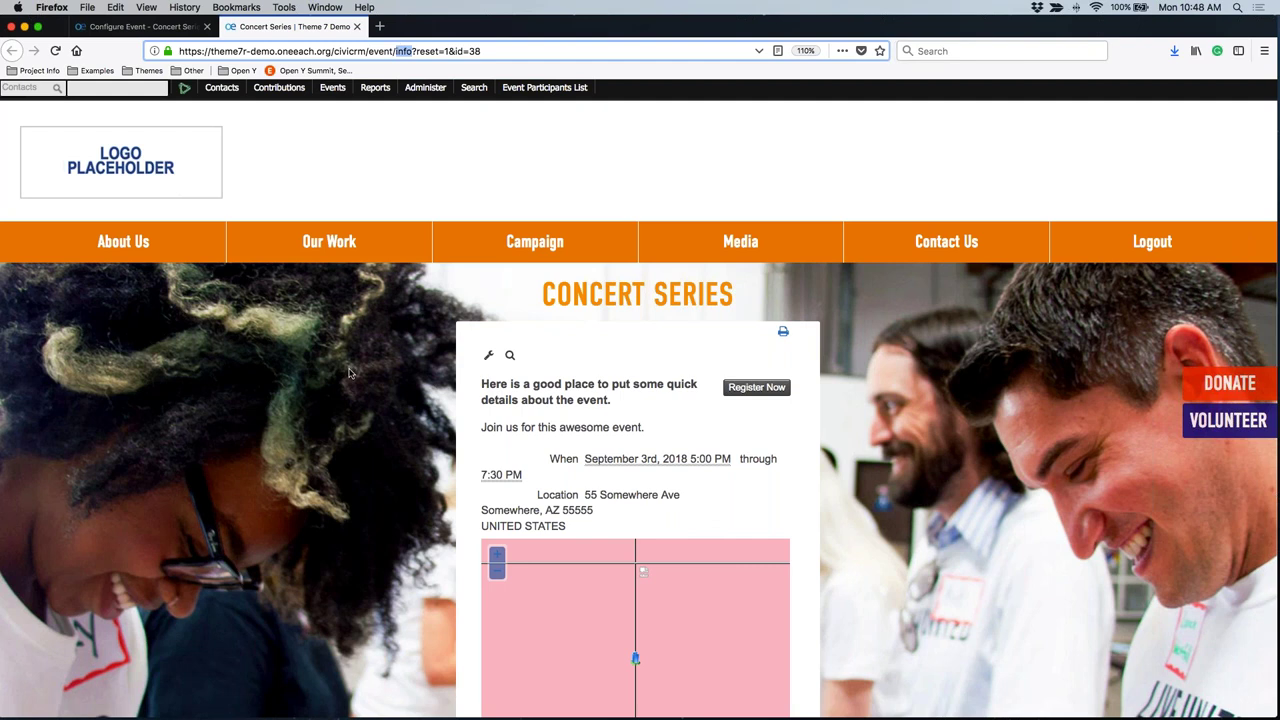
# Step: Review the public event page's description, date, location, map, contact details, registration links and sharing section
pyautogui.scroll(-2, 883, 448)
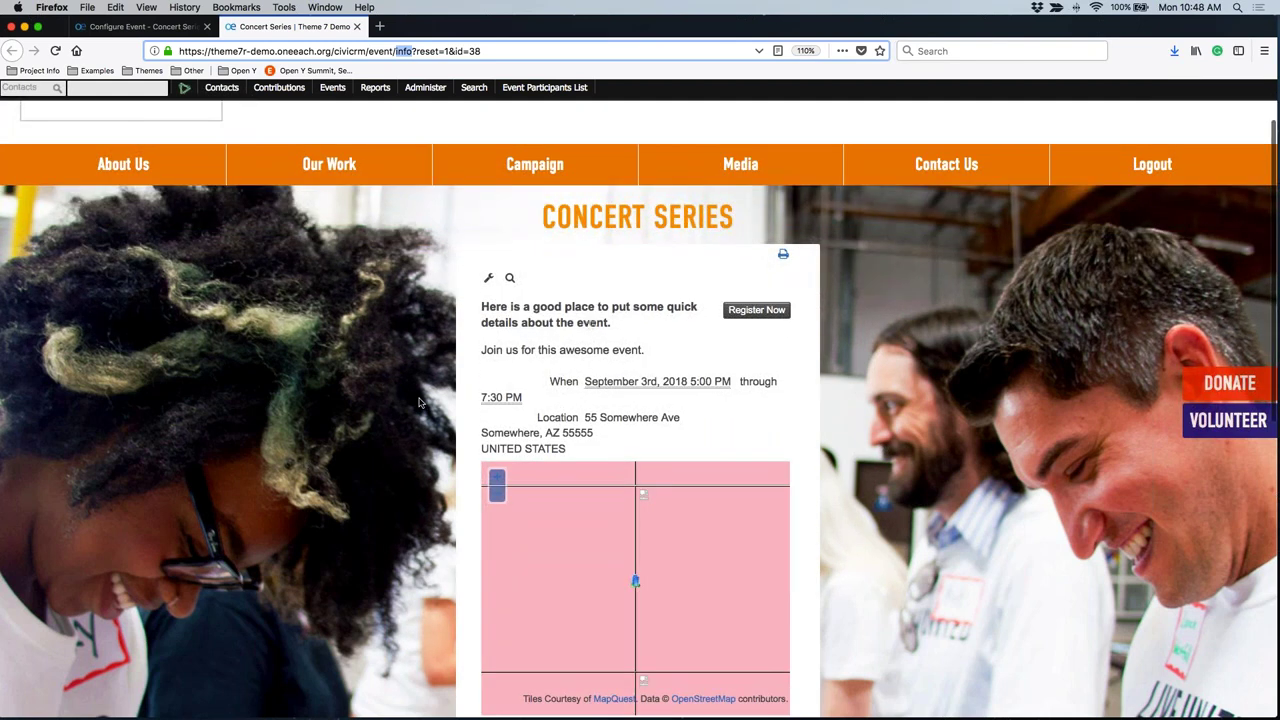
pyautogui.scroll(-3, 421, 400)
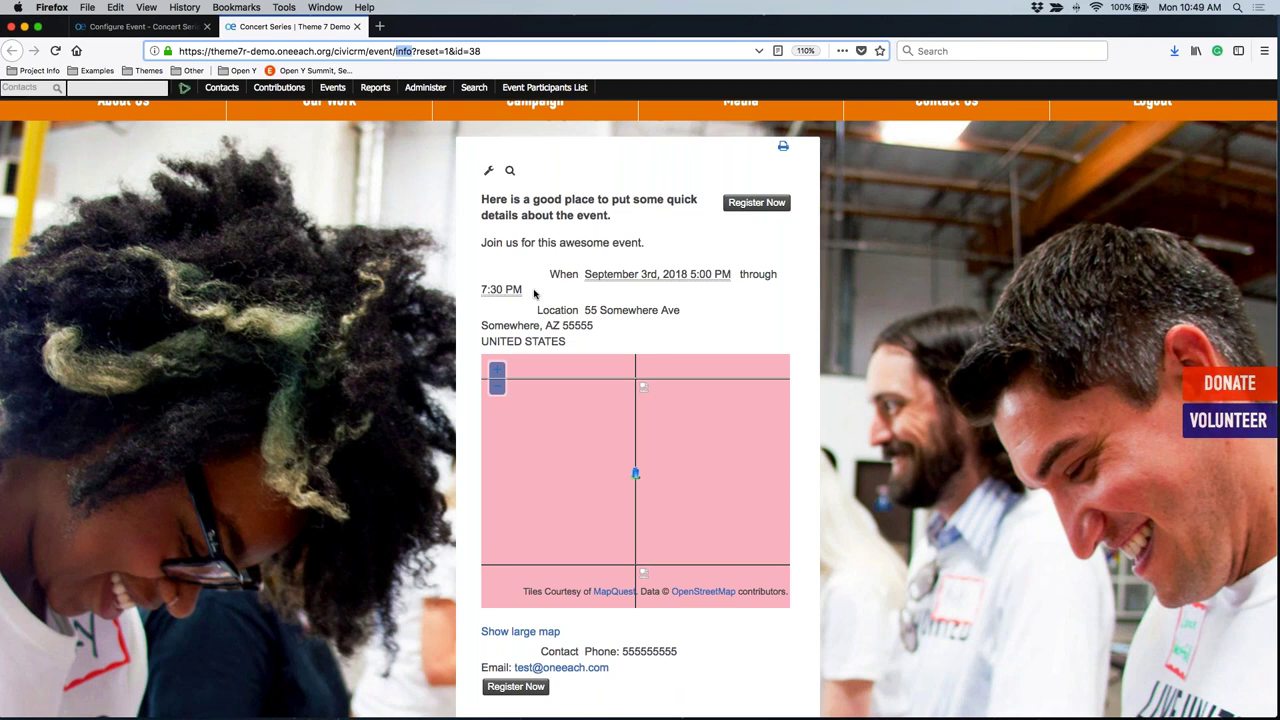
pyautogui.click(455, 243)
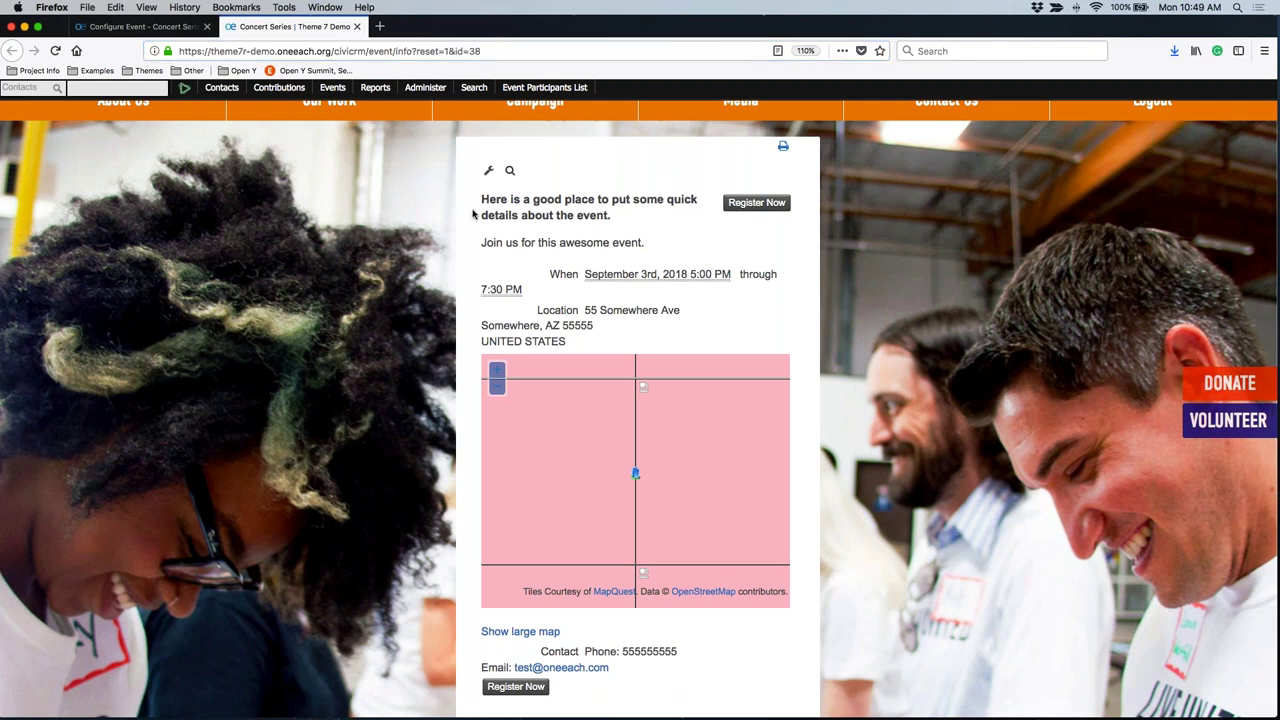
pyautogui.moveTo(478, 200); pyautogui.dragTo(681, 248)
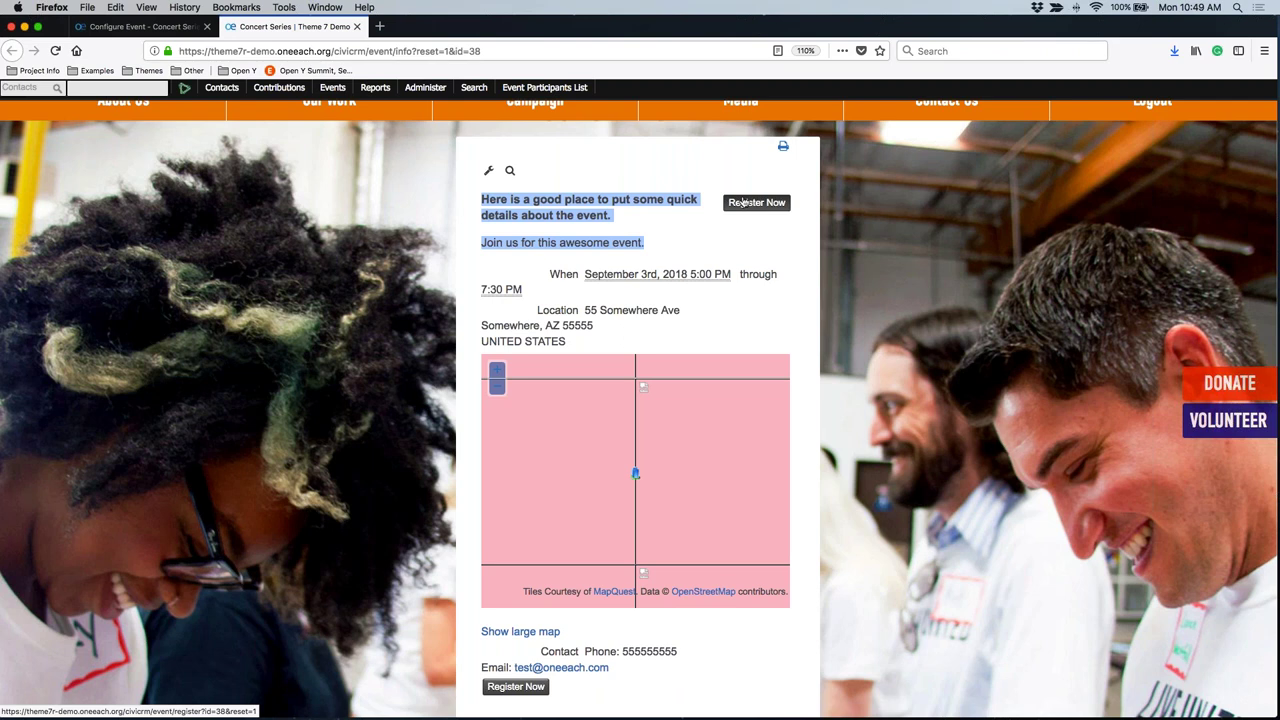
pyautogui.click(547, 276)
pyautogui.moveTo(547, 276); pyautogui.dragTo(762, 347)
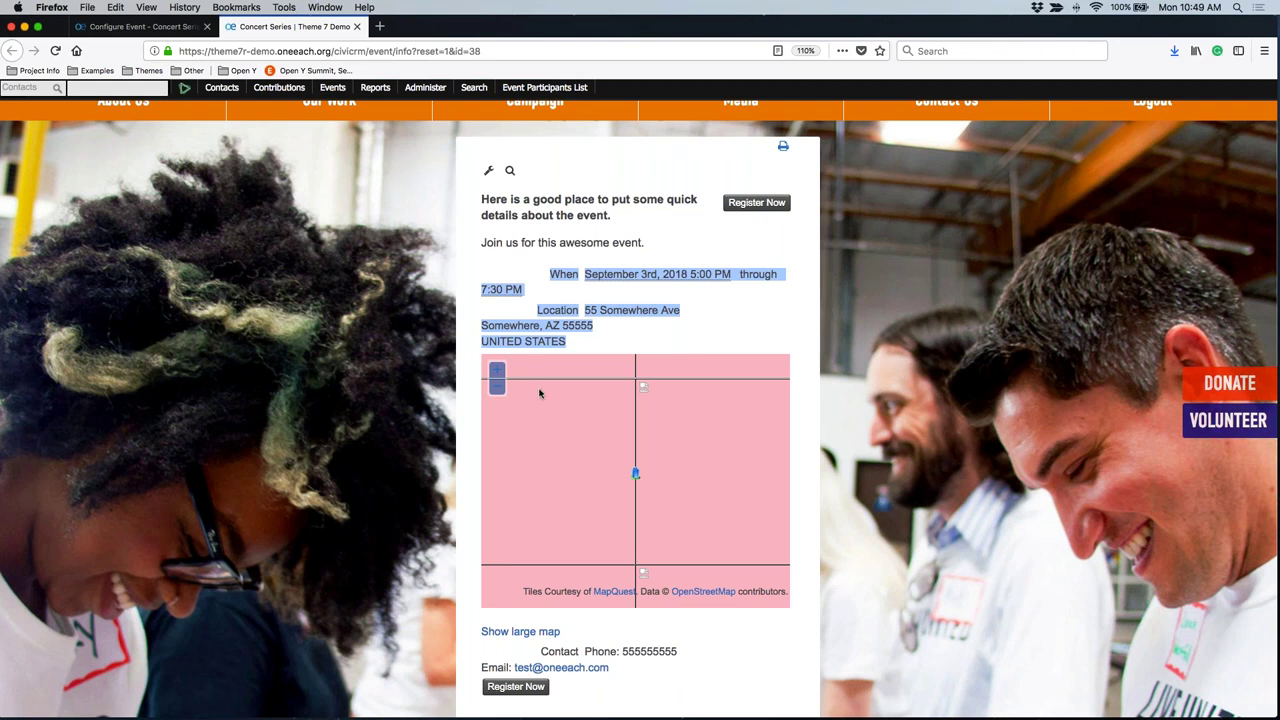
pyautogui.scroll(-5, 539, 393)
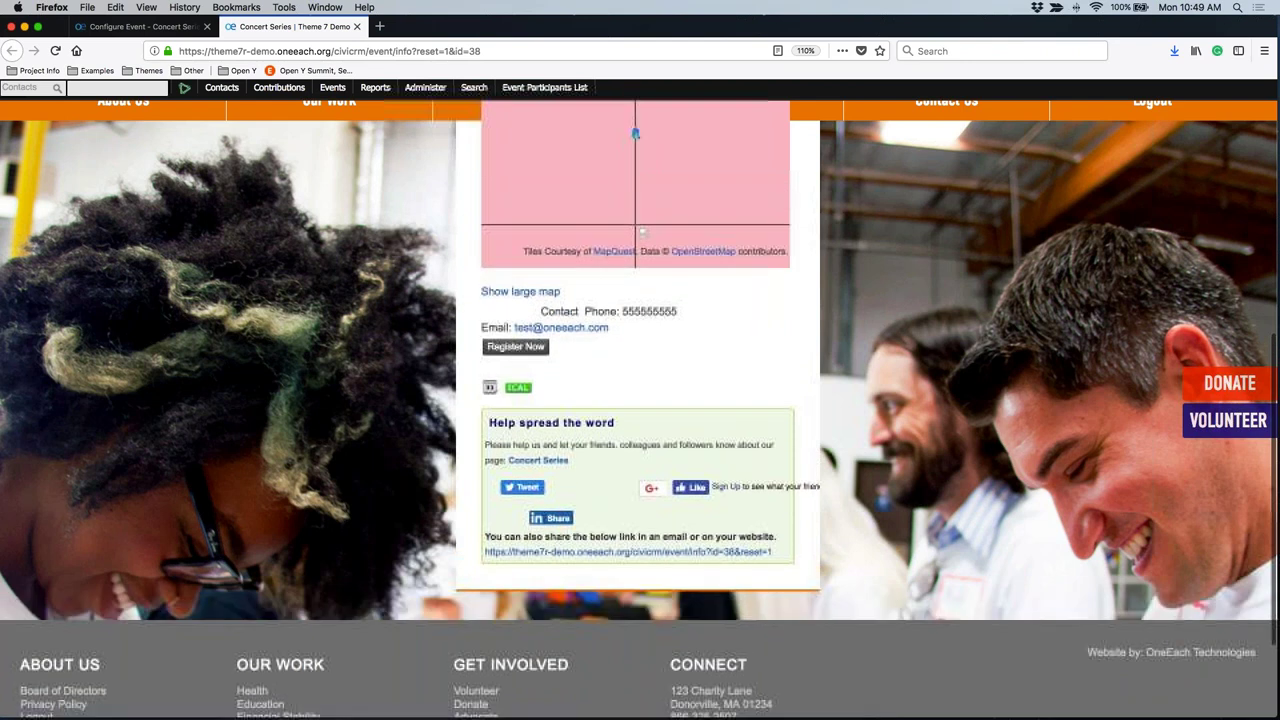
pyautogui.scroll(5, 635, 400)
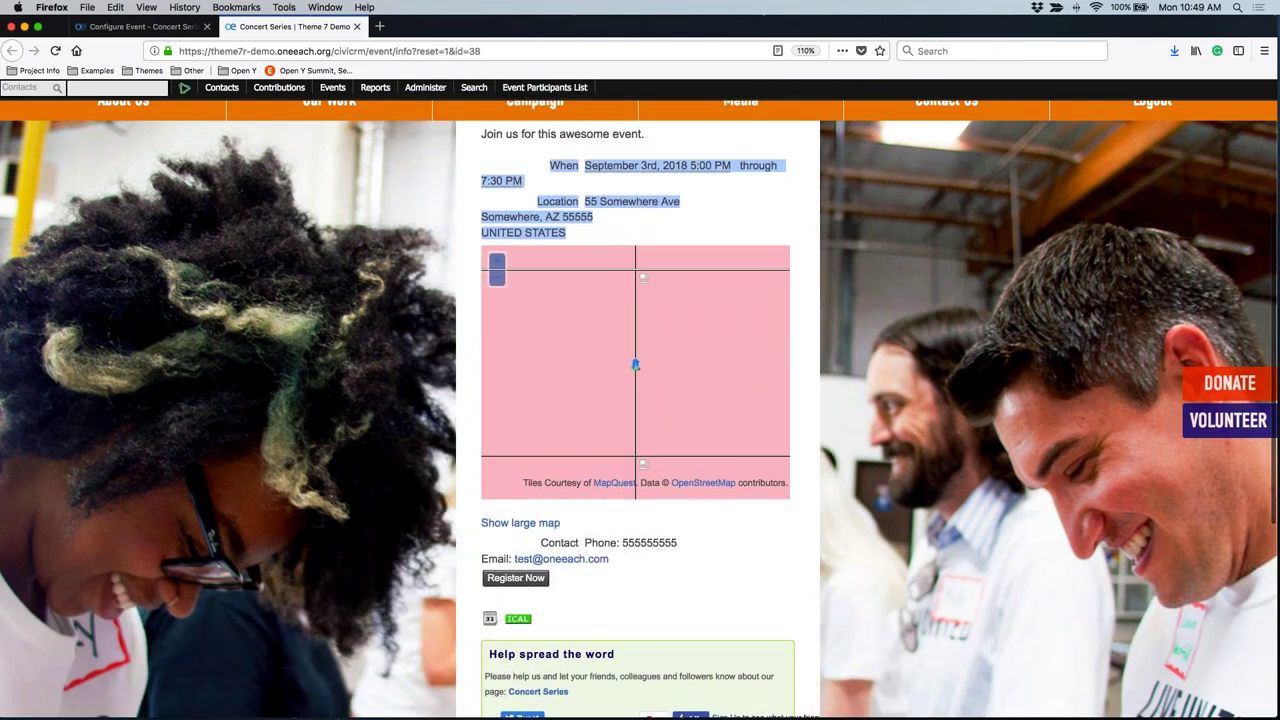
# Step: Open the Concert Series registration page from the event info page and examine the "register" part of its web address
pyautogui.scroll(5, 750, 382)
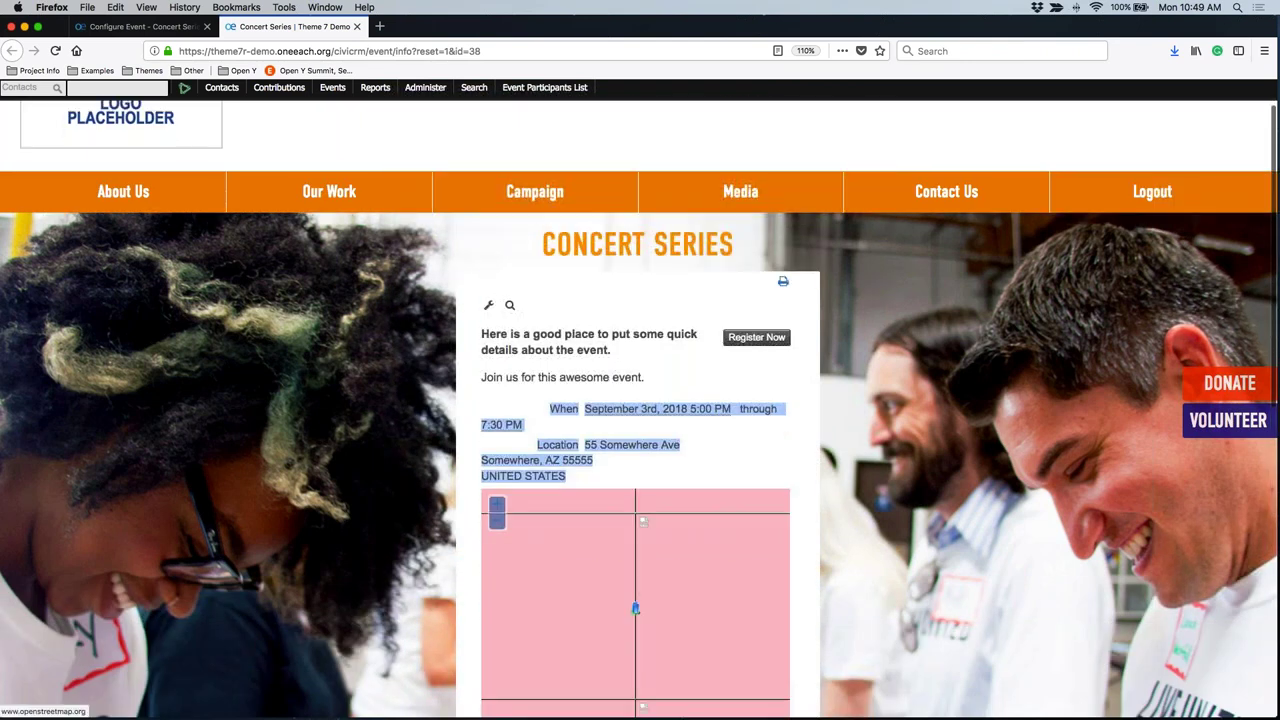
pyautogui.click(750, 355)
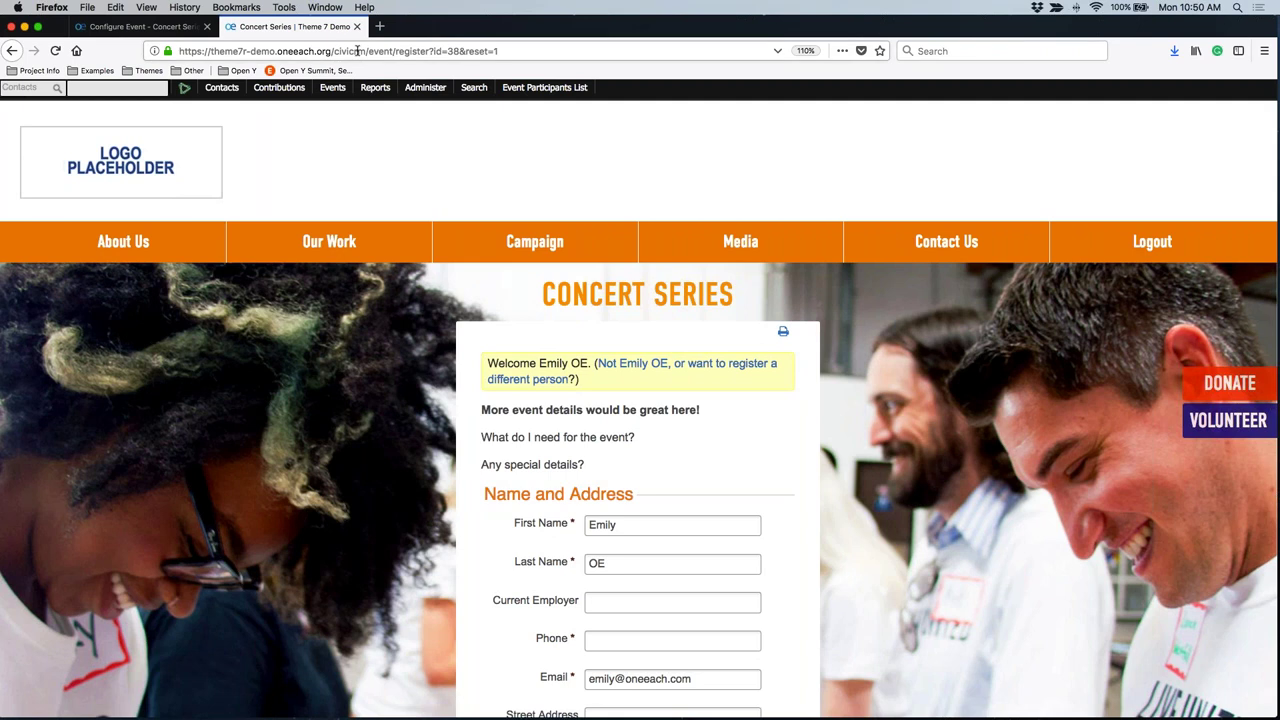
pyautogui.moveTo(395, 51); pyautogui.dragTo(429, 52)
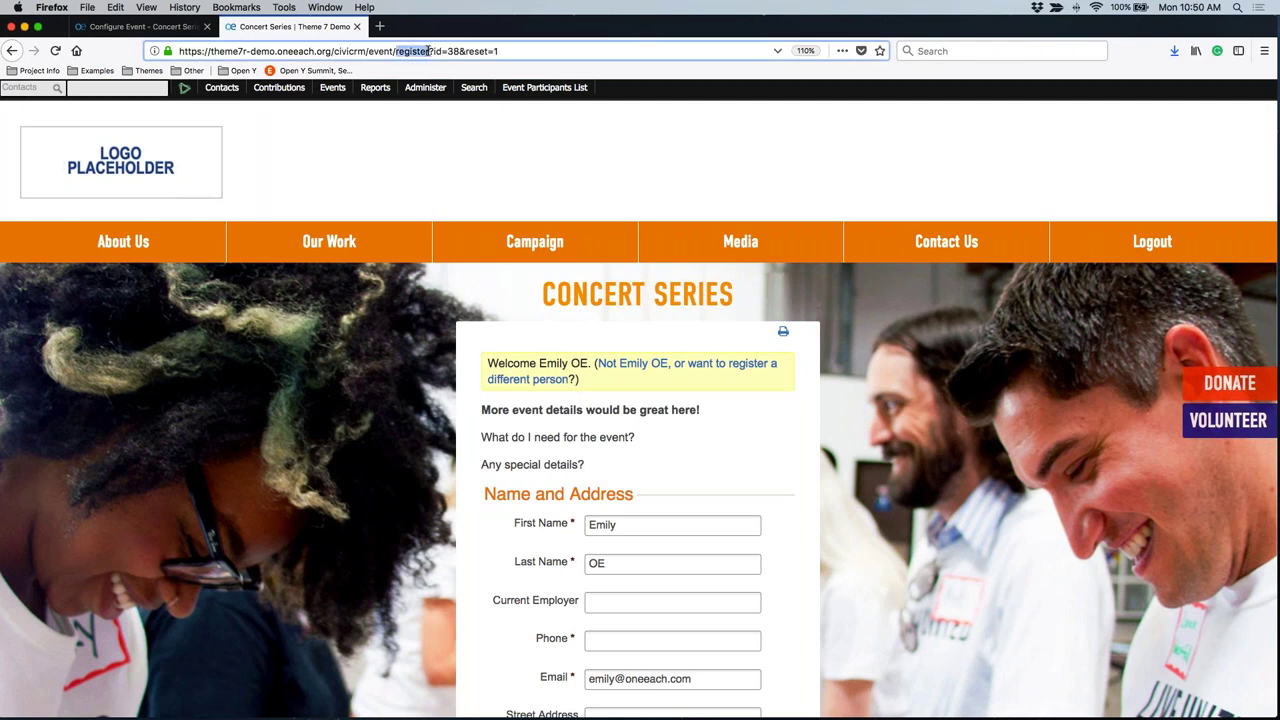
# Step: Review the registration form's introductory text, Name and Address fields, and the footer text below the form
pyautogui.scroll(-5, 251, 363)
pyautogui.scroll(5, 251, 363)
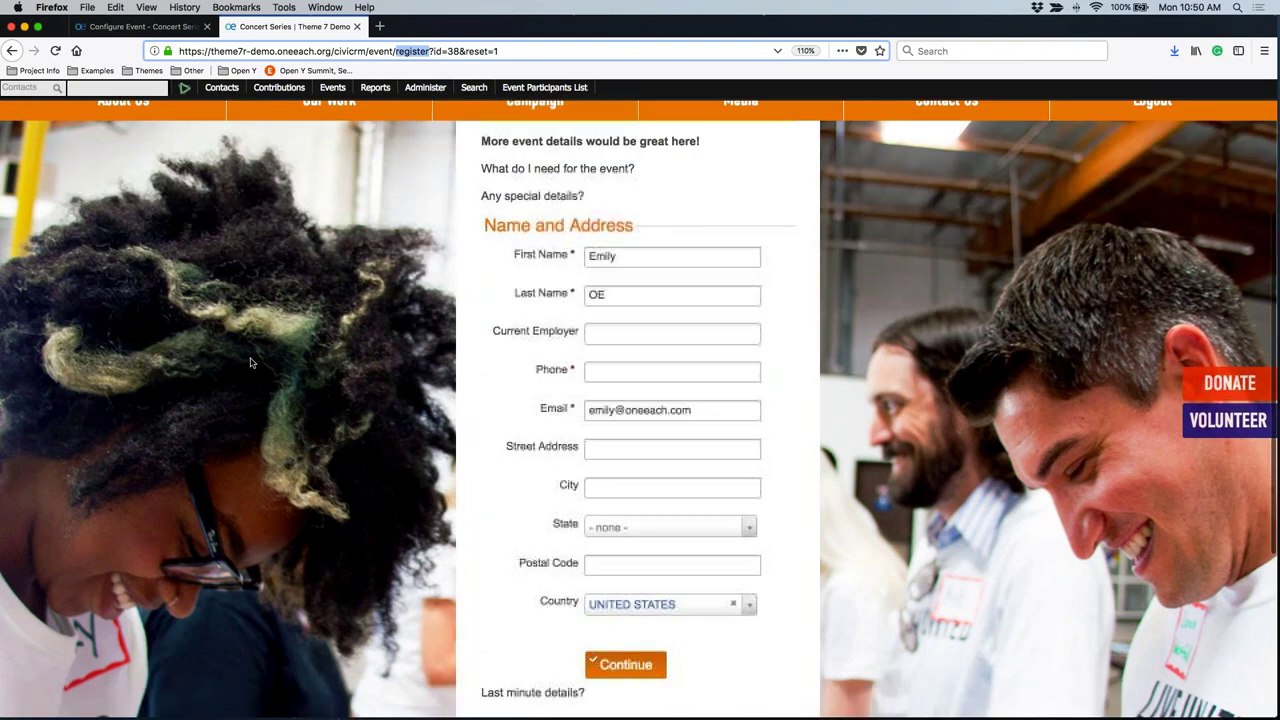
pyautogui.click(372, 418)
pyautogui.scroll(-2, 372, 418)
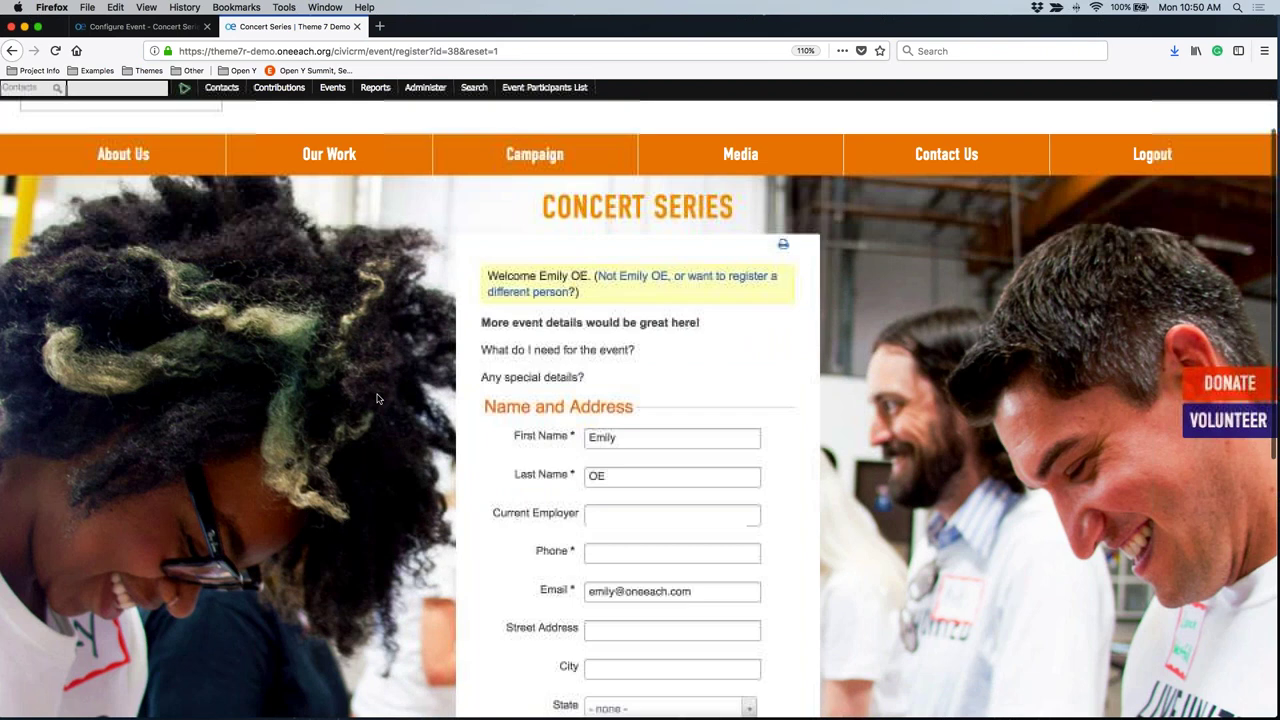
pyautogui.moveTo(479, 305); pyautogui.dragTo(737, 363)
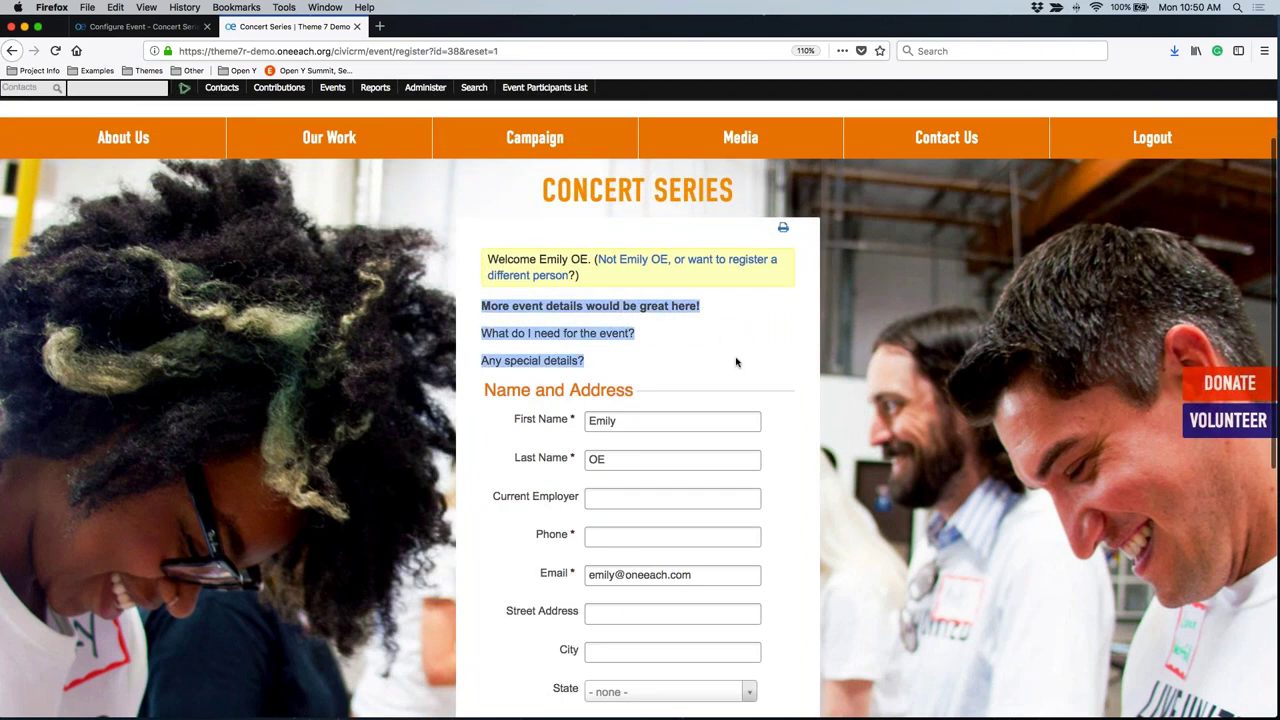
pyautogui.scroll(-2, 737, 364)
pyautogui.moveTo(482, 265); pyautogui.dragTo(641, 278)
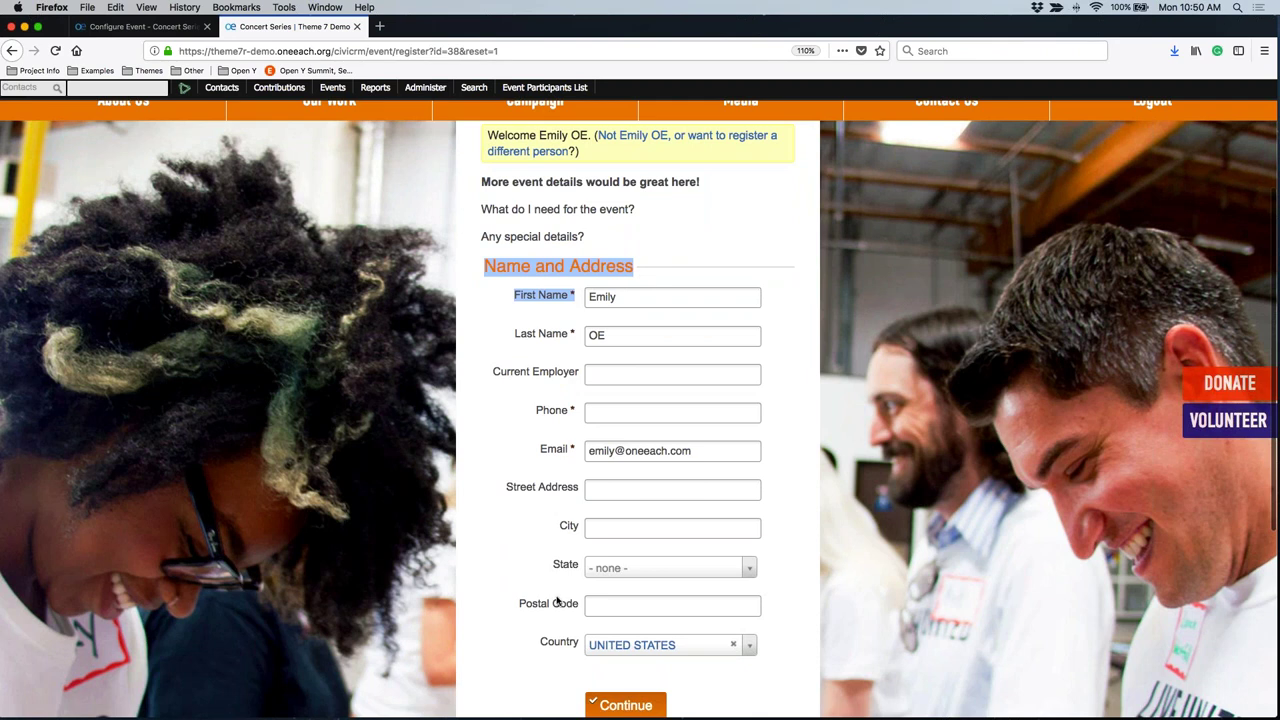
pyautogui.scroll(-3, 556, 583)
pyautogui.moveTo(480, 566); pyautogui.dragTo(594, 570)
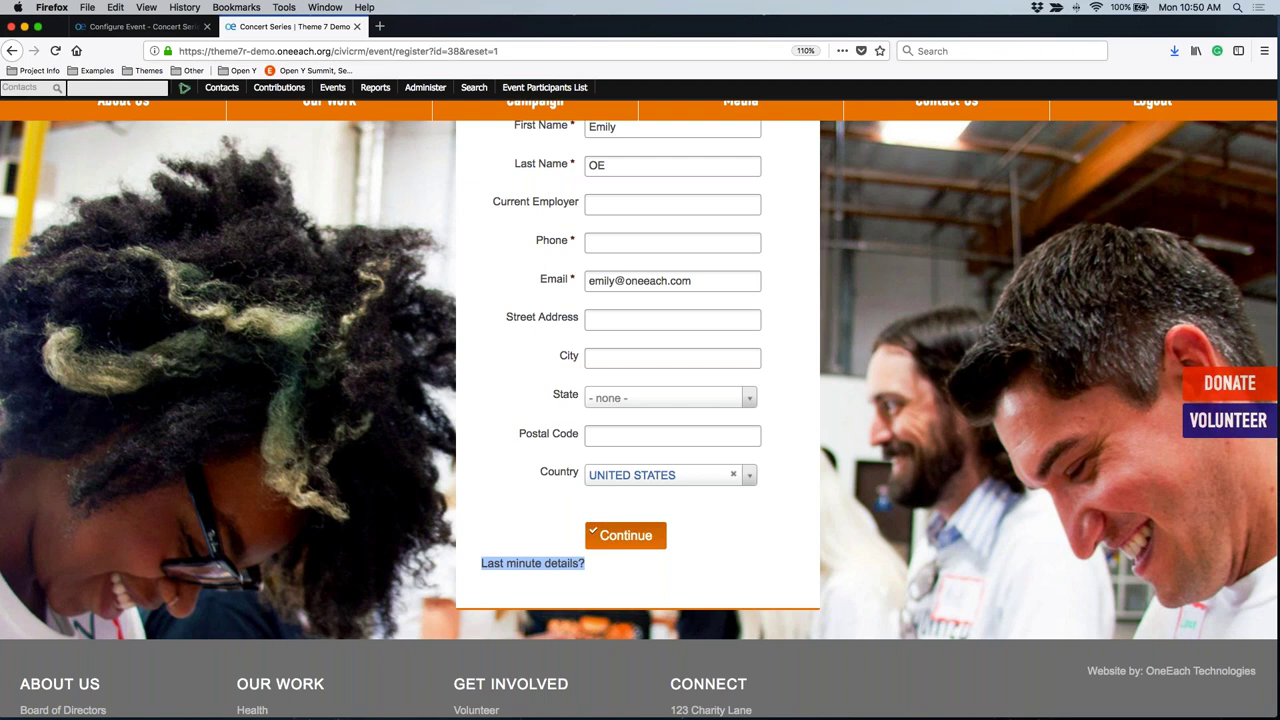
# Step: Fill in the registrant's required phone number and submit the form to reach the registration confirmation page
pyautogui.click(627, 537)
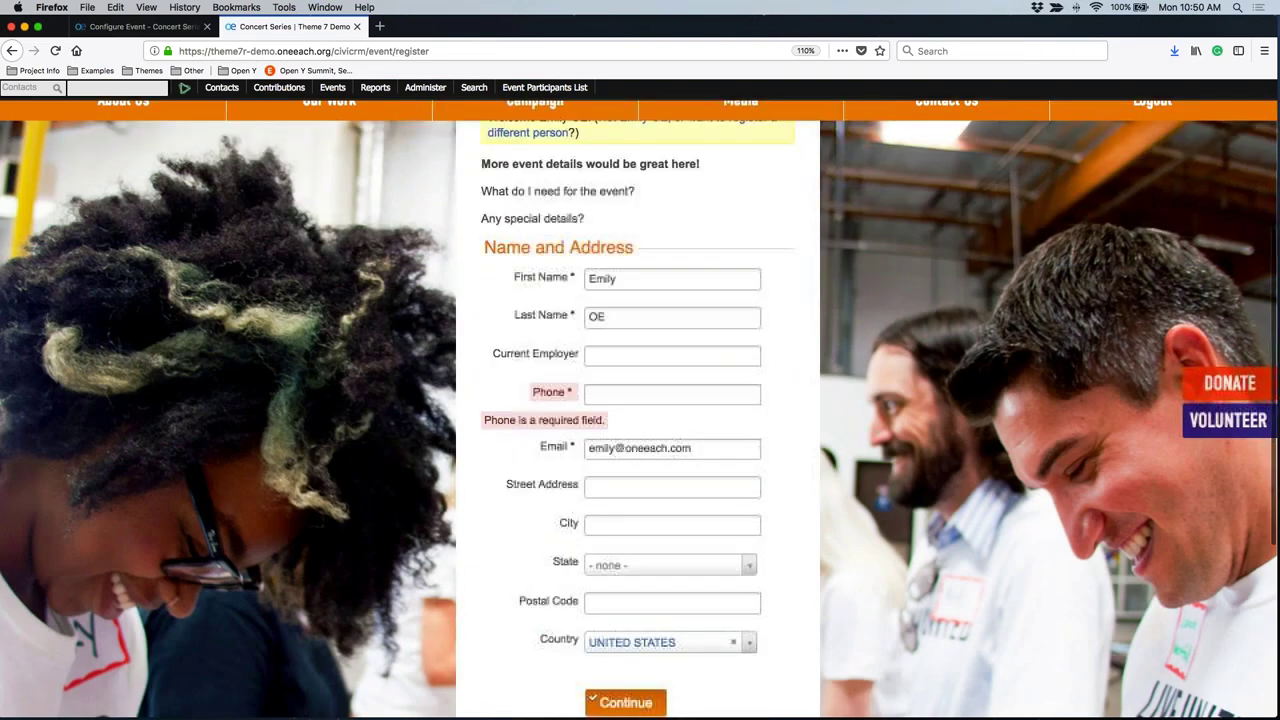
pyautogui.write('555')
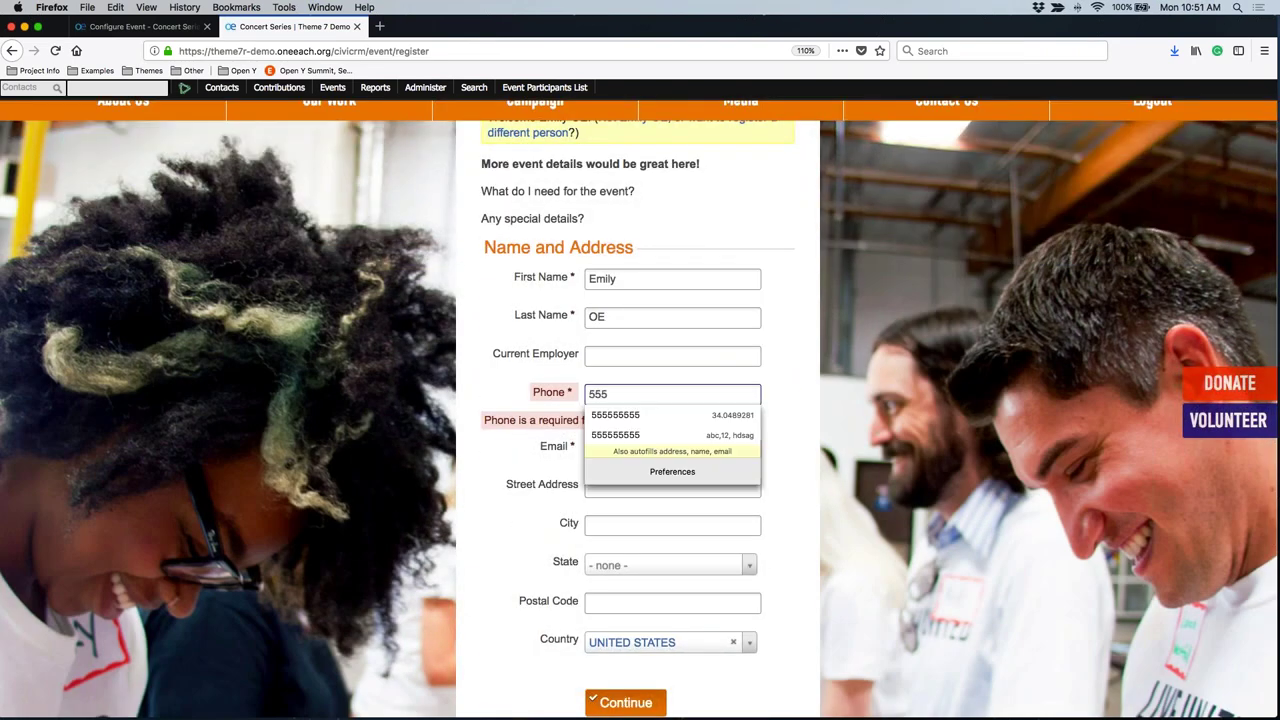
pyautogui.press('Escape')
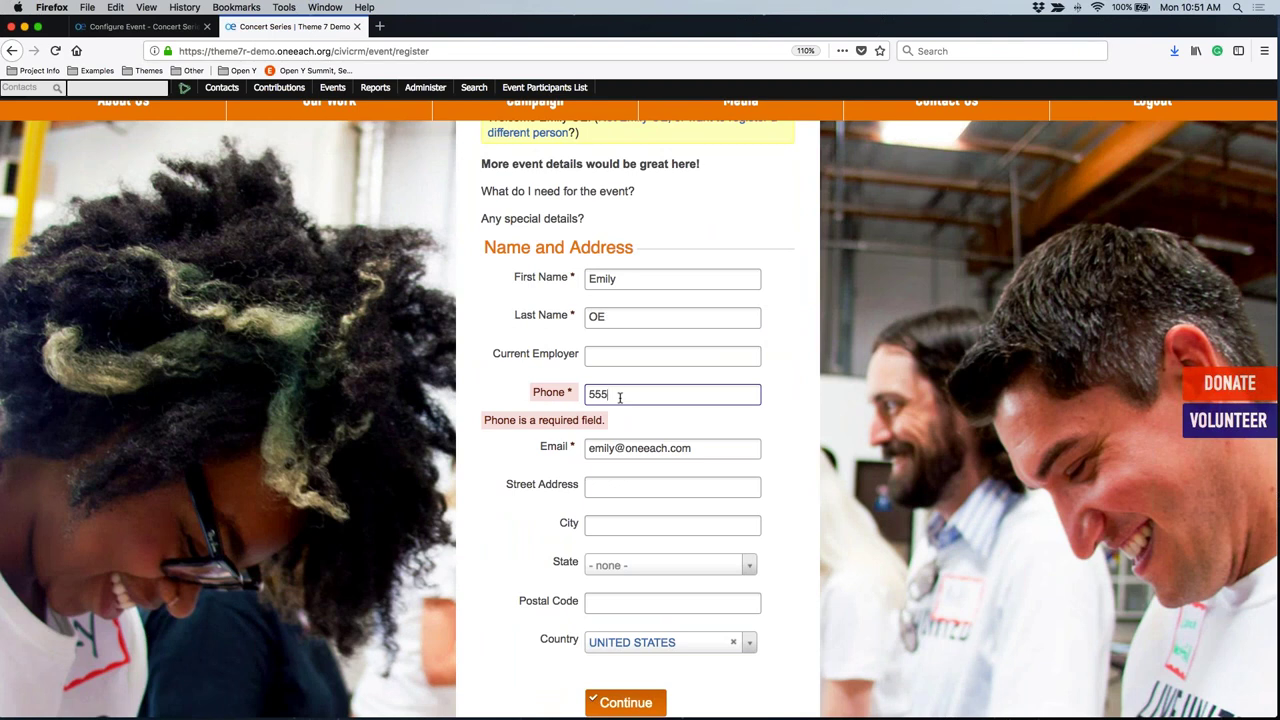
pyautogui.press('BackSpace')
pyautogui.write('-555-5555')
pyautogui.scroll(-3, 620, 397)
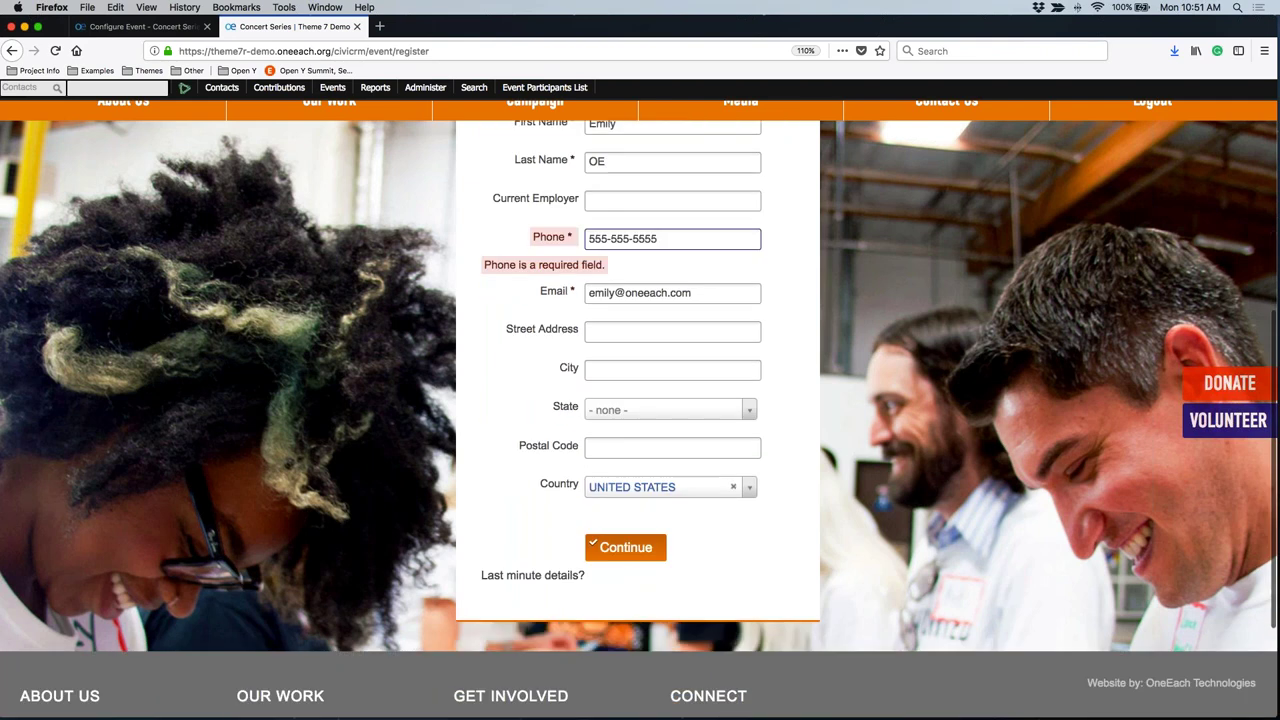
pyautogui.click(612, 549)
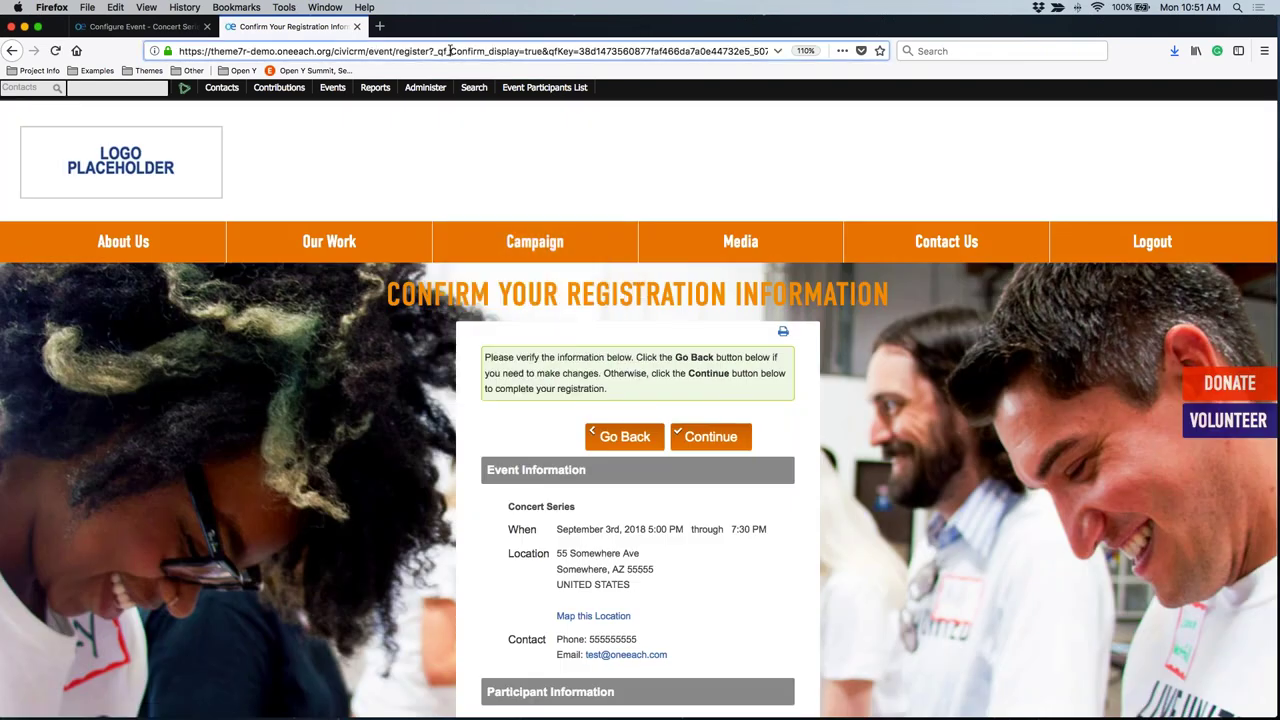
# Step: Examine the "Confirm" part of the confirmation page's web address and its instructions for verifying the information
pyautogui.moveTo(450, 50); pyautogui.dragTo(486, 50)
pyautogui.scroll(-2, 296, 430)
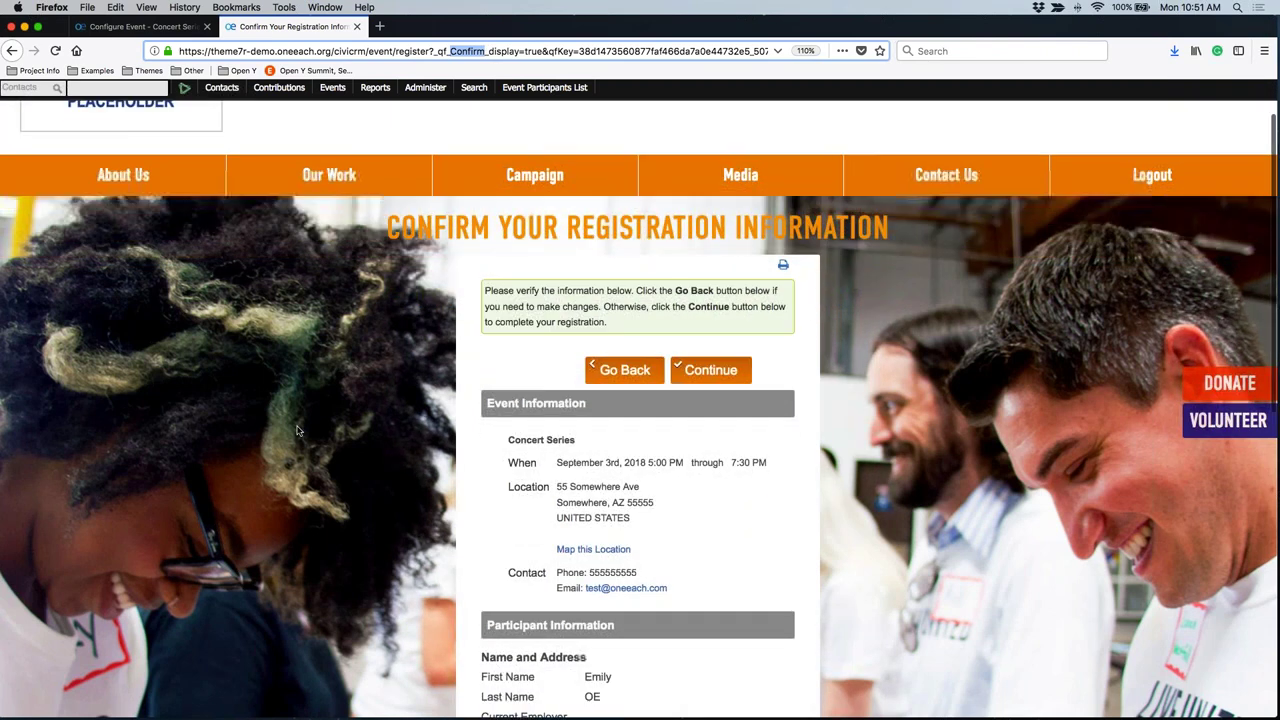
pyautogui.scroll(-4, 296, 430)
pyautogui.click(296, 430)
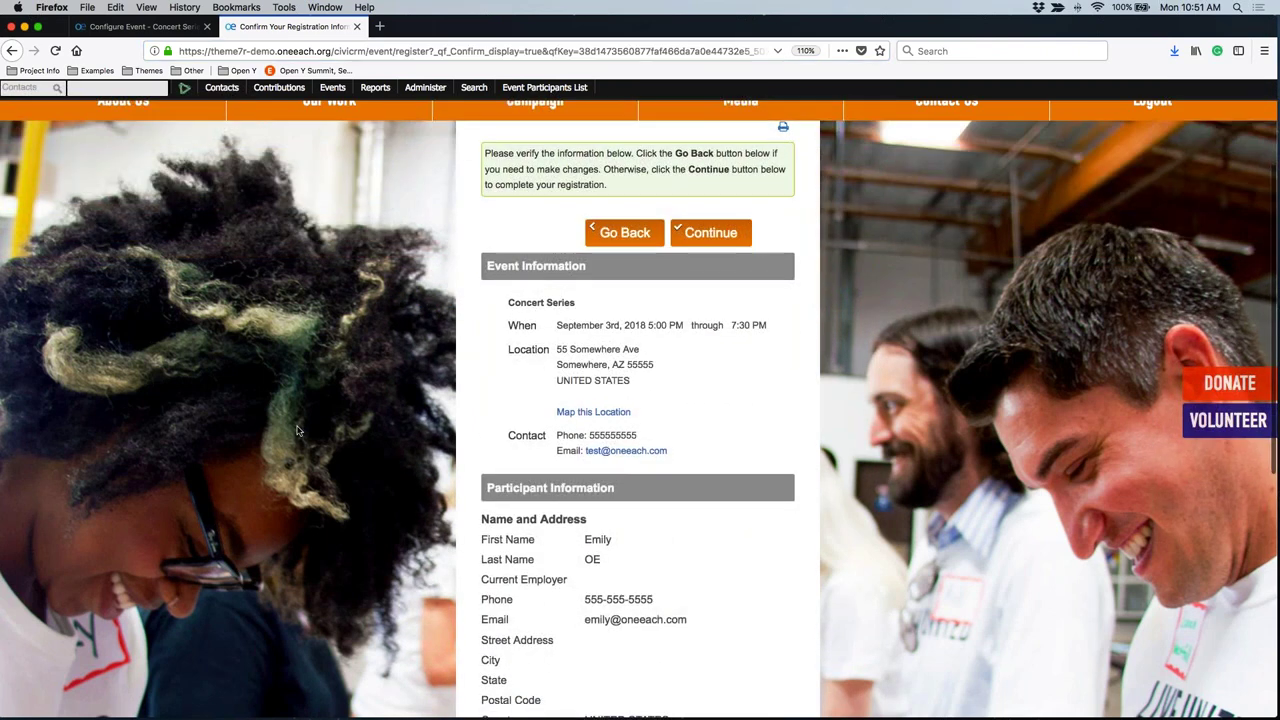
pyautogui.moveTo(485, 153); pyautogui.dragTo(618, 190)
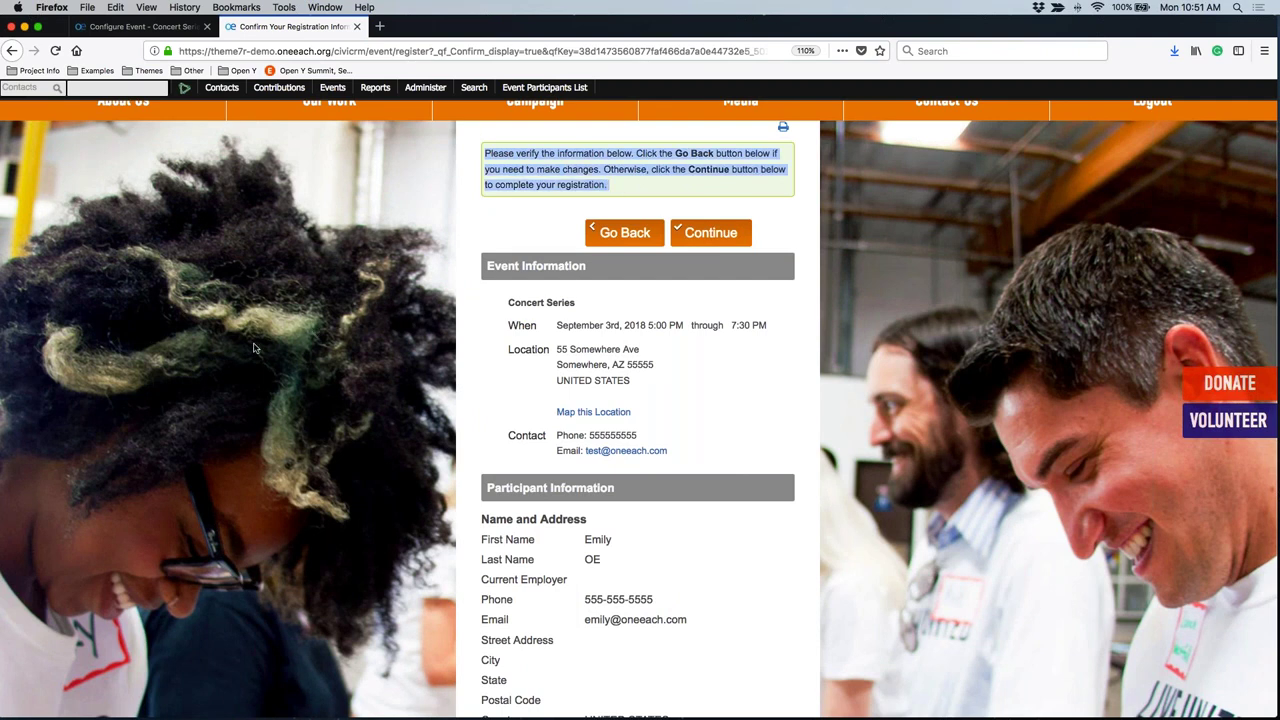
# Step: Check the event and participant information on the confirmation page and complete the registration
pyautogui.scroll(-2, 254, 350)
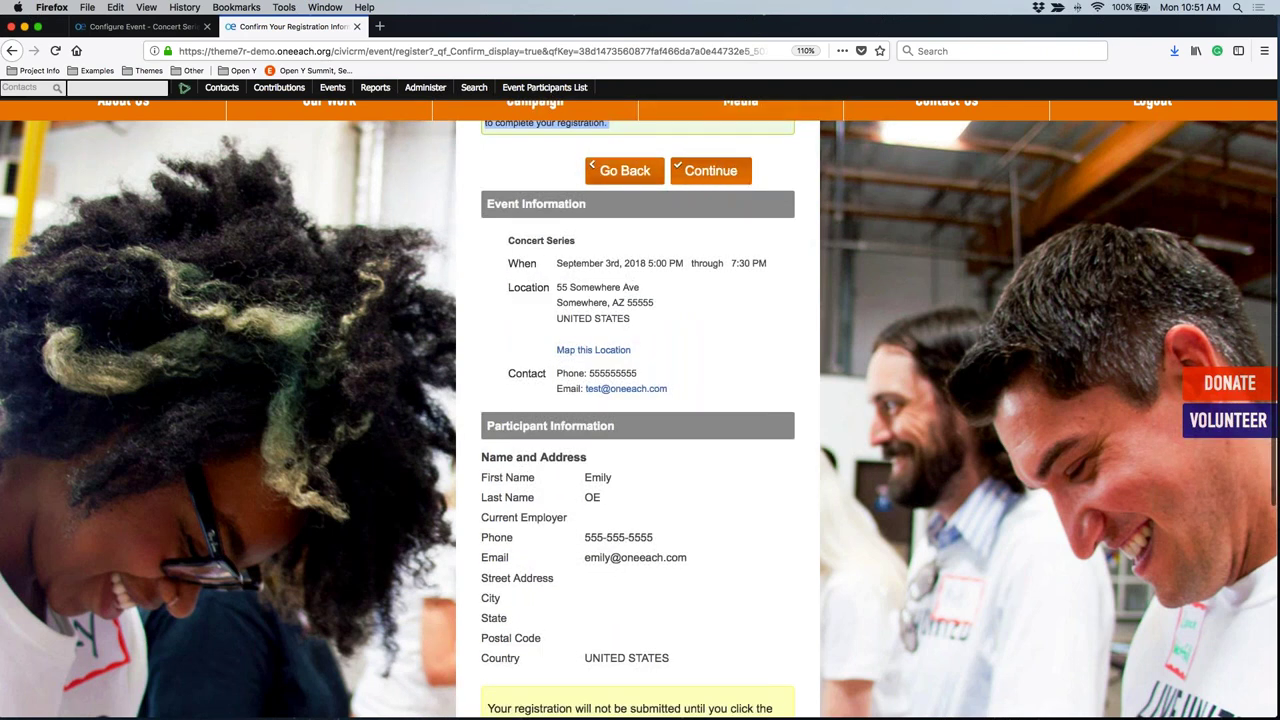
pyautogui.scroll(-2, 322, 262)
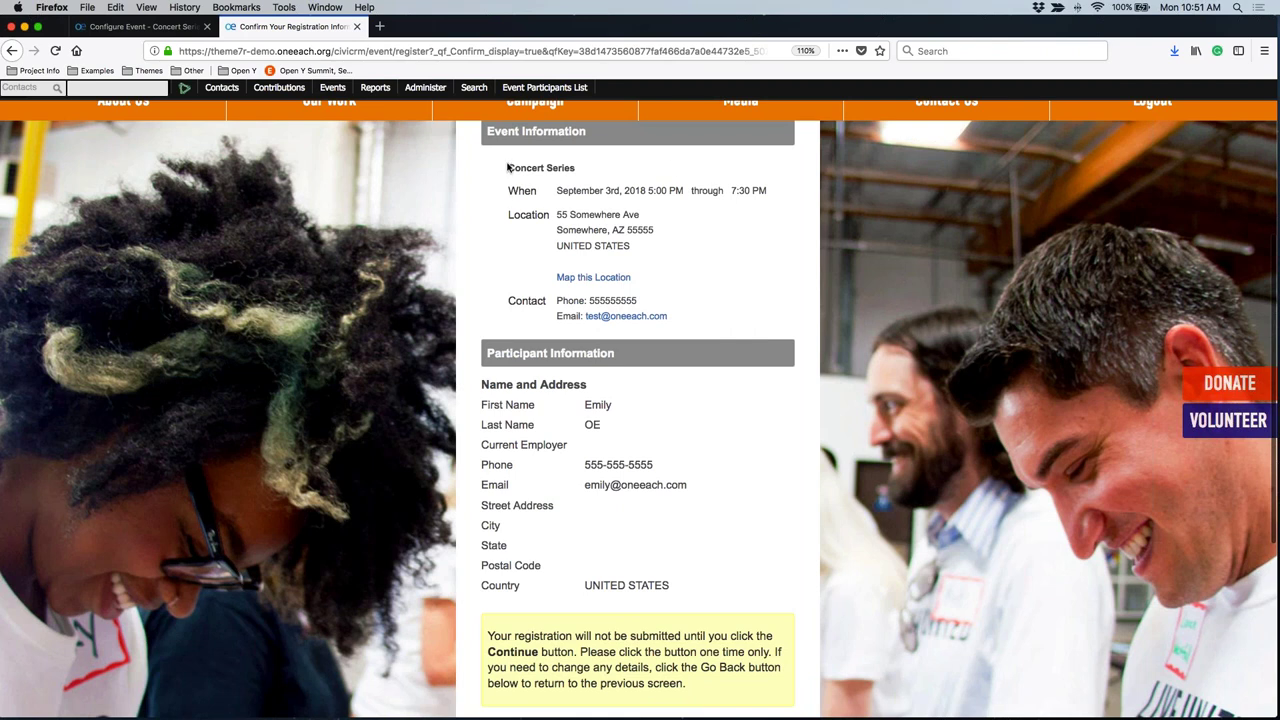
pyautogui.moveTo(507, 168); pyautogui.dragTo(789, 314)
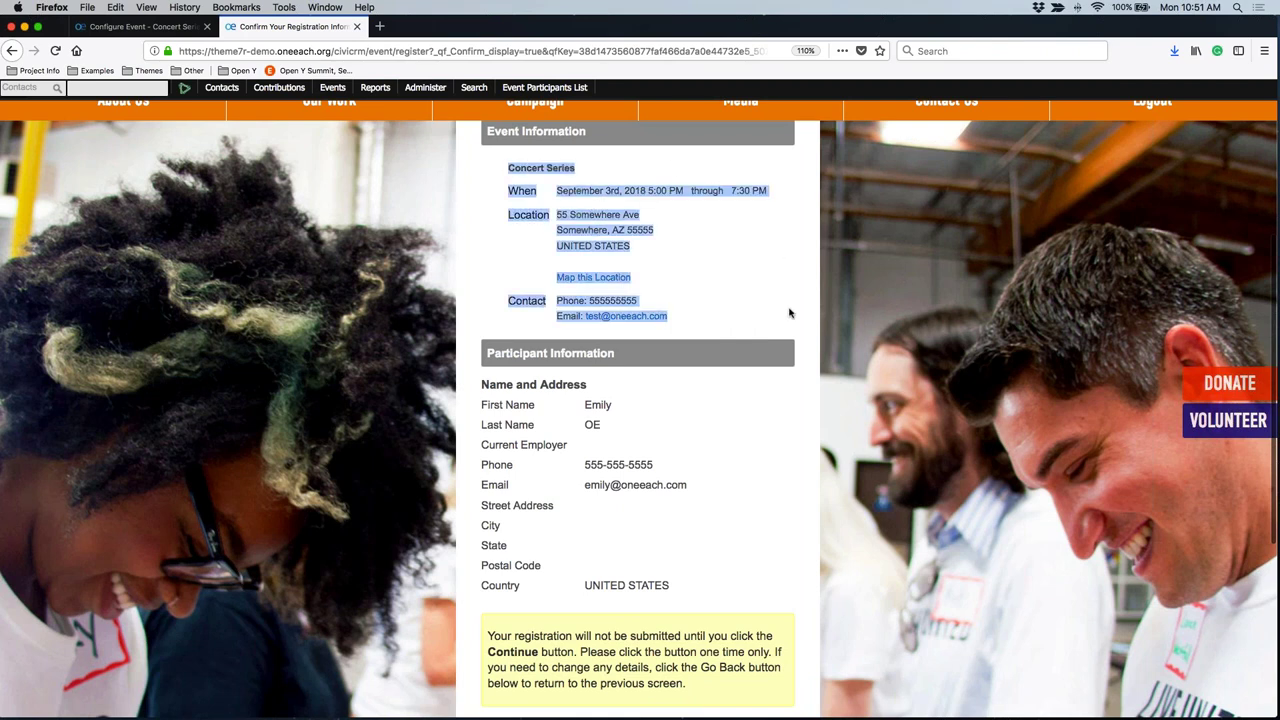
pyautogui.scroll(-1, 733, 376)
pyautogui.moveTo(478, 327); pyautogui.dragTo(770, 536)
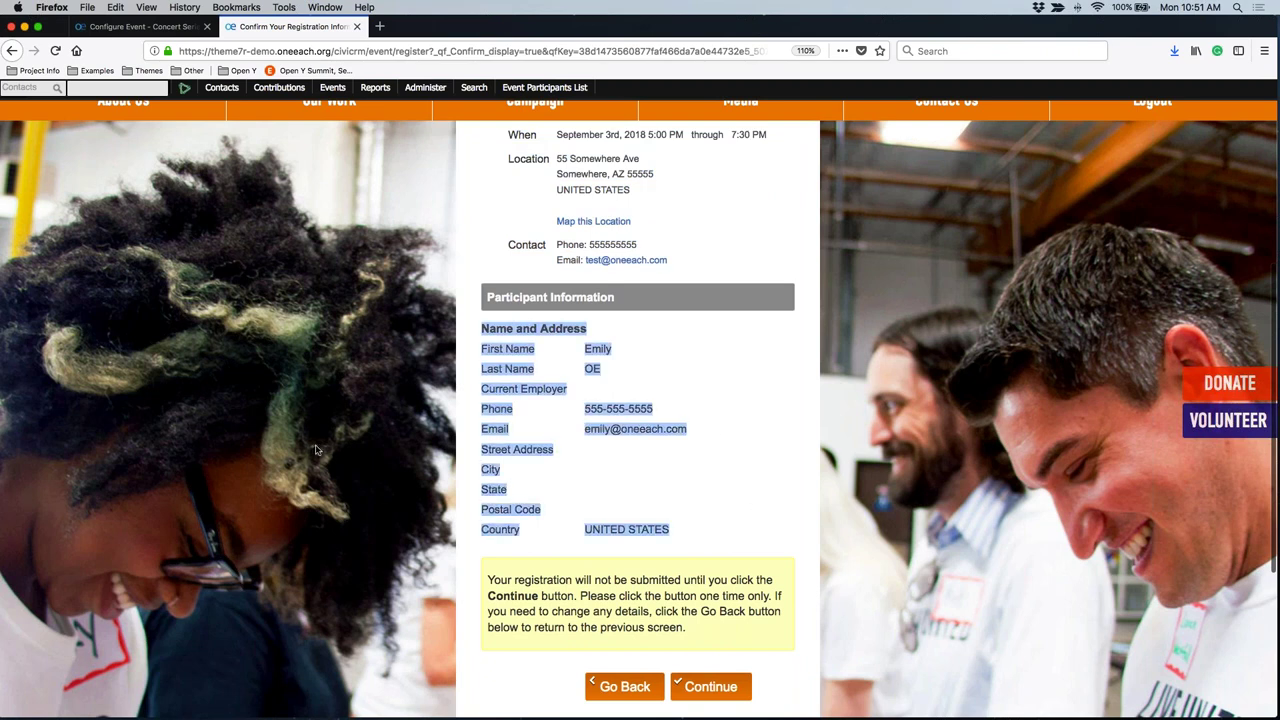
pyautogui.scroll(-1, 253, 330)
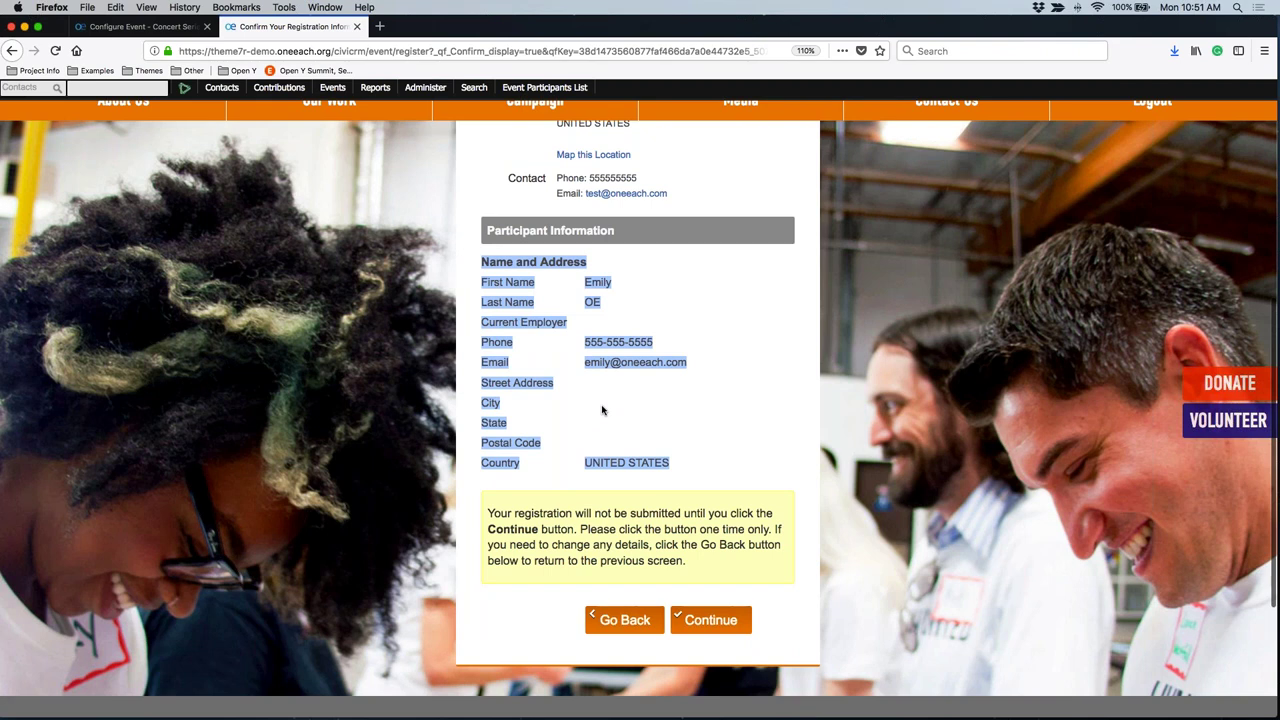
pyautogui.click(710, 620)
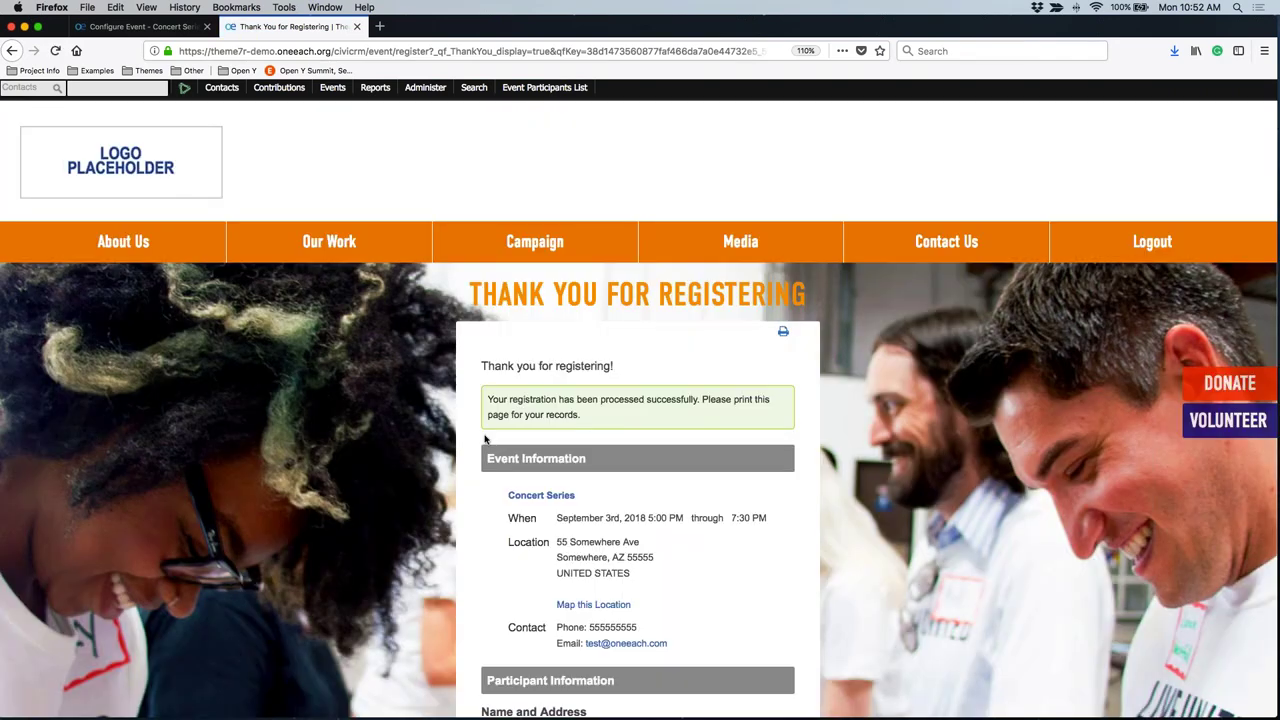
# Step: Review the thank-you page's message and event information section
pyautogui.scroll(-5, 604, 411)
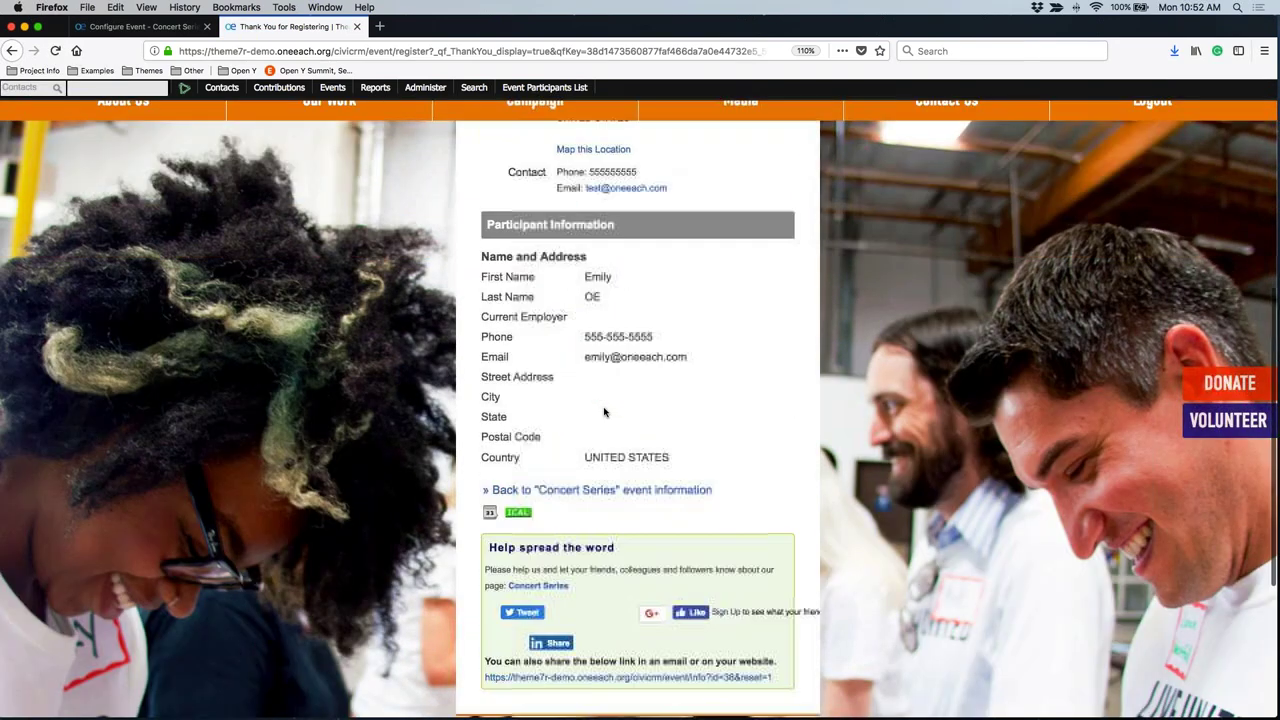
pyautogui.scroll(5, 604, 411)
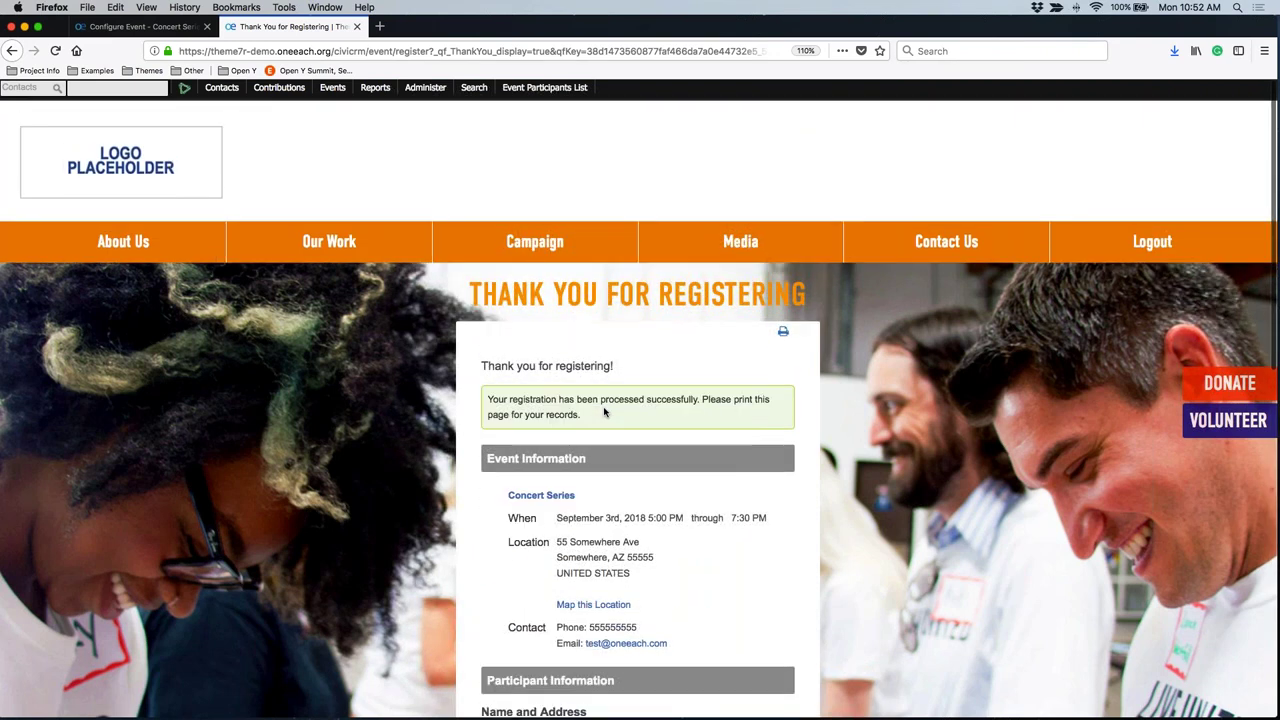
pyautogui.scroll(-1, 604, 411)
pyautogui.scroll(-1, 604, 411)
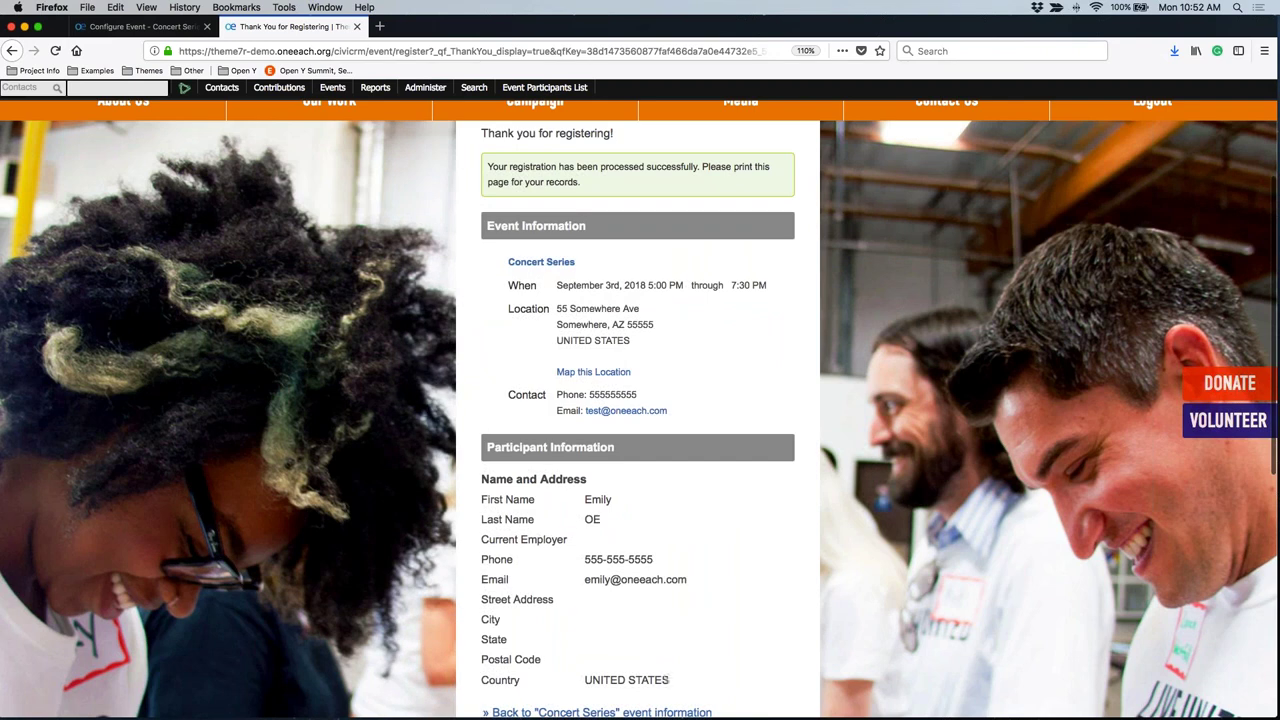
pyautogui.moveTo(487, 226); pyautogui.dragTo(759, 417)
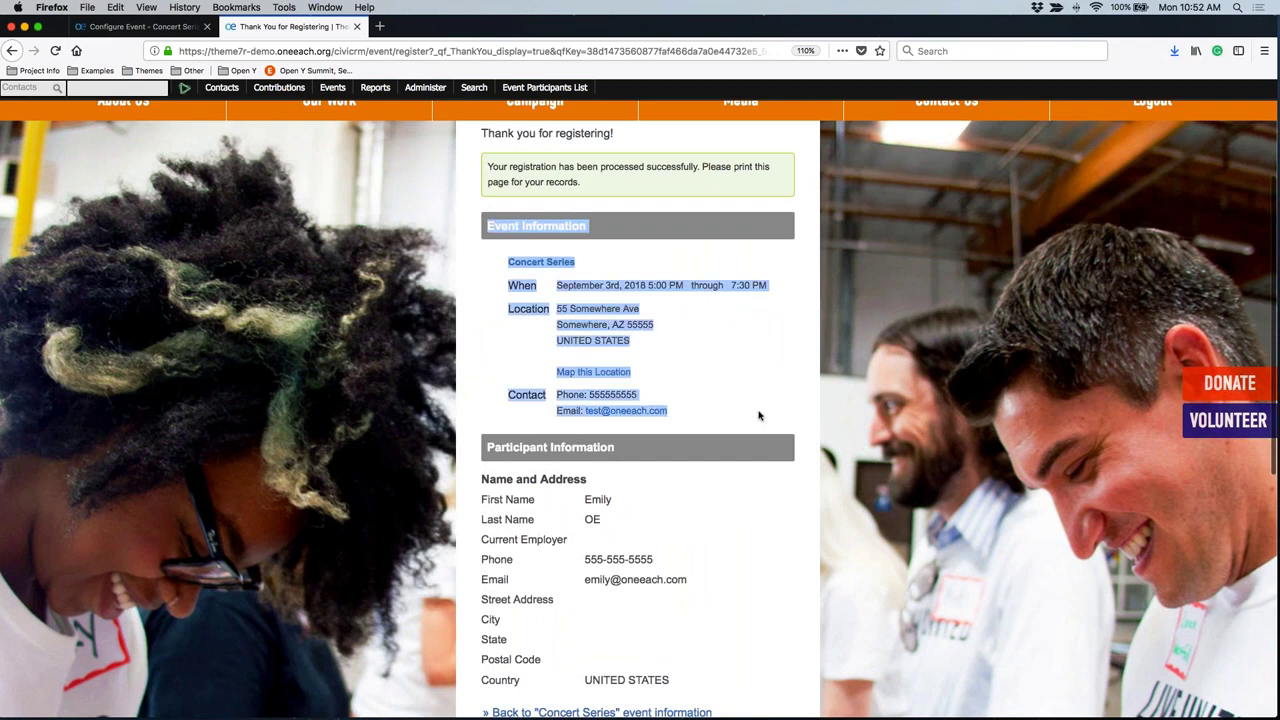
pyautogui.scroll(-1, 759, 417)
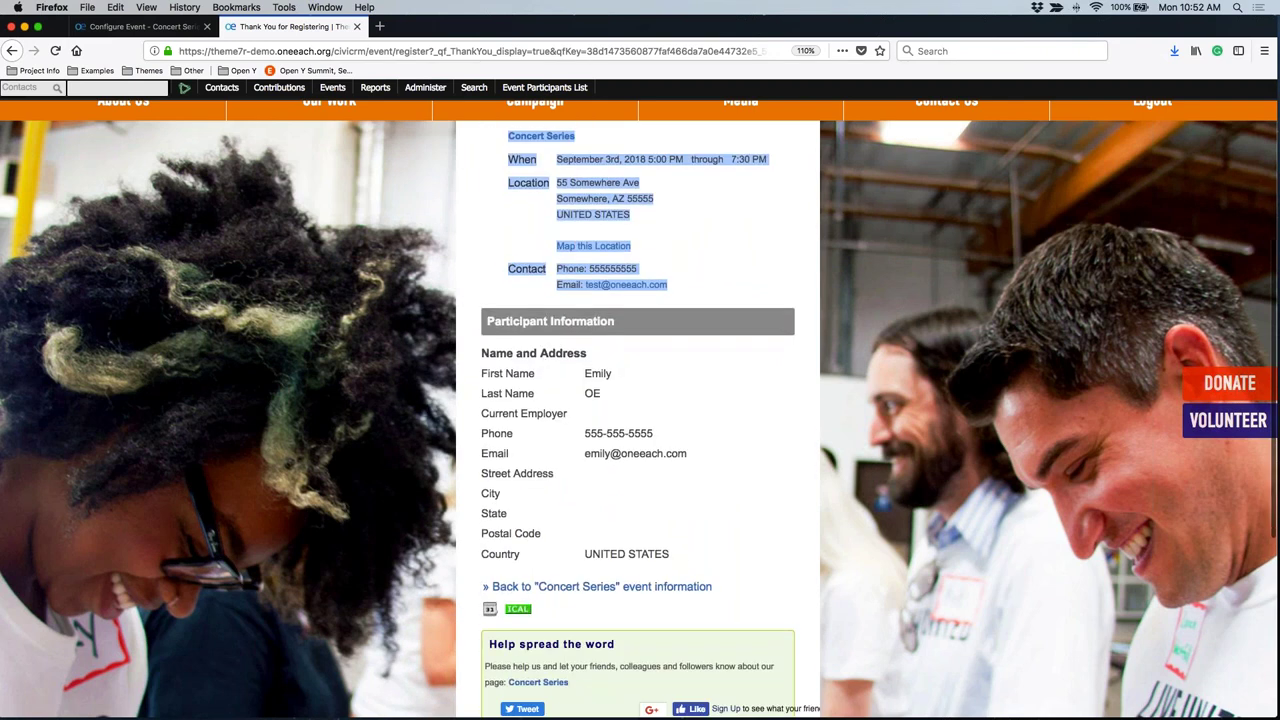
pyautogui.scroll(1, 443, 178)
pyautogui.click(442, 178)
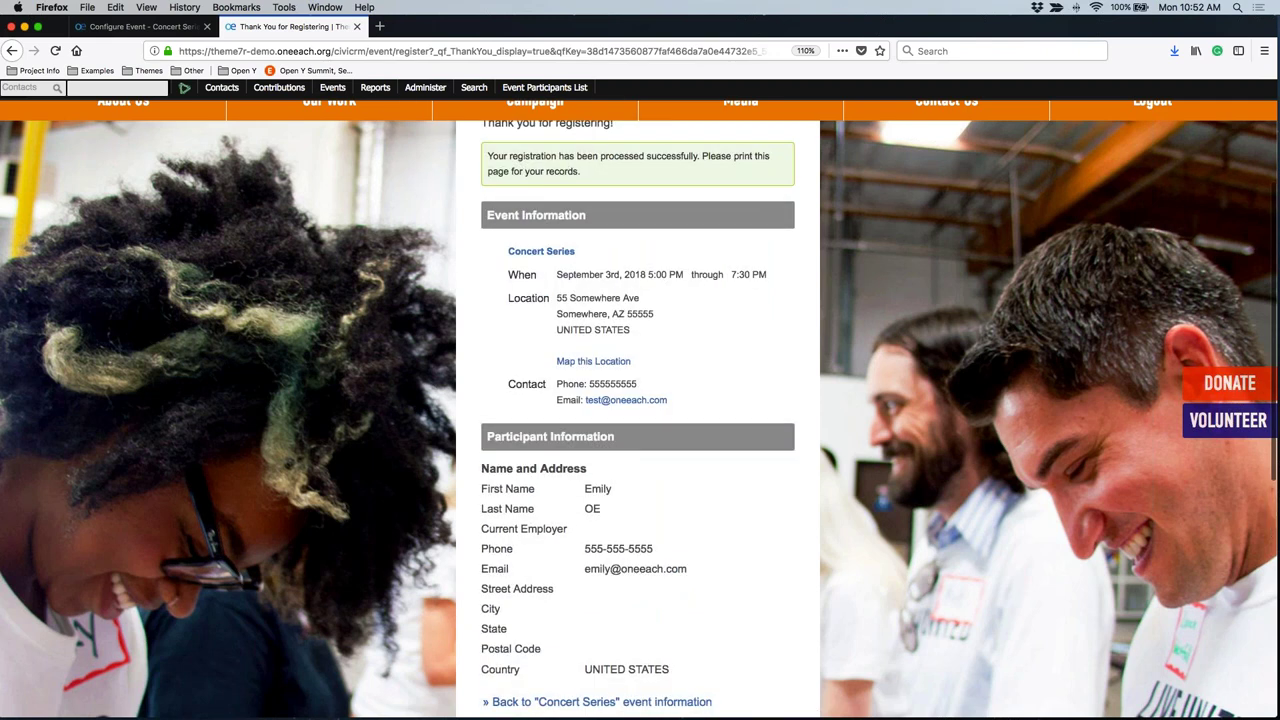
# Step: Examine the thank-you page's participant information, event link, calendar options and Help spread the word section
pyautogui.scroll(-1, 573, 343)
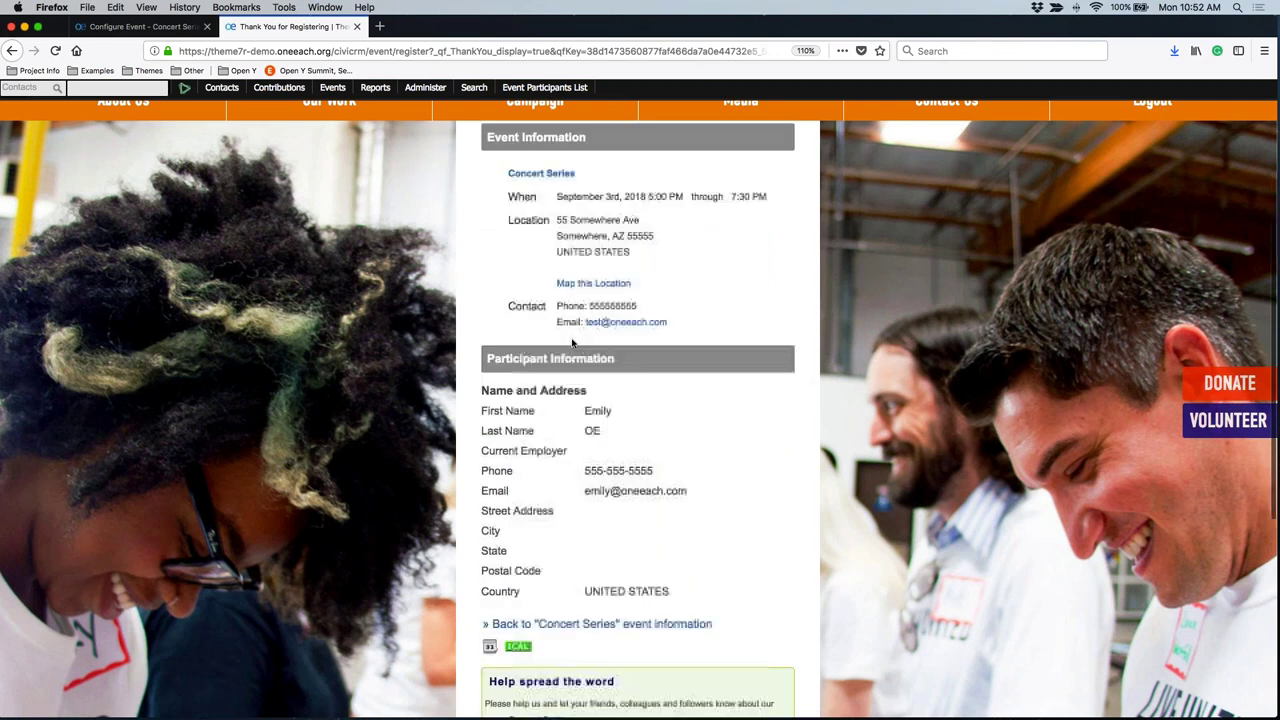
pyautogui.scroll(-1, 573, 343)
pyautogui.scroll(4, 573, 343)
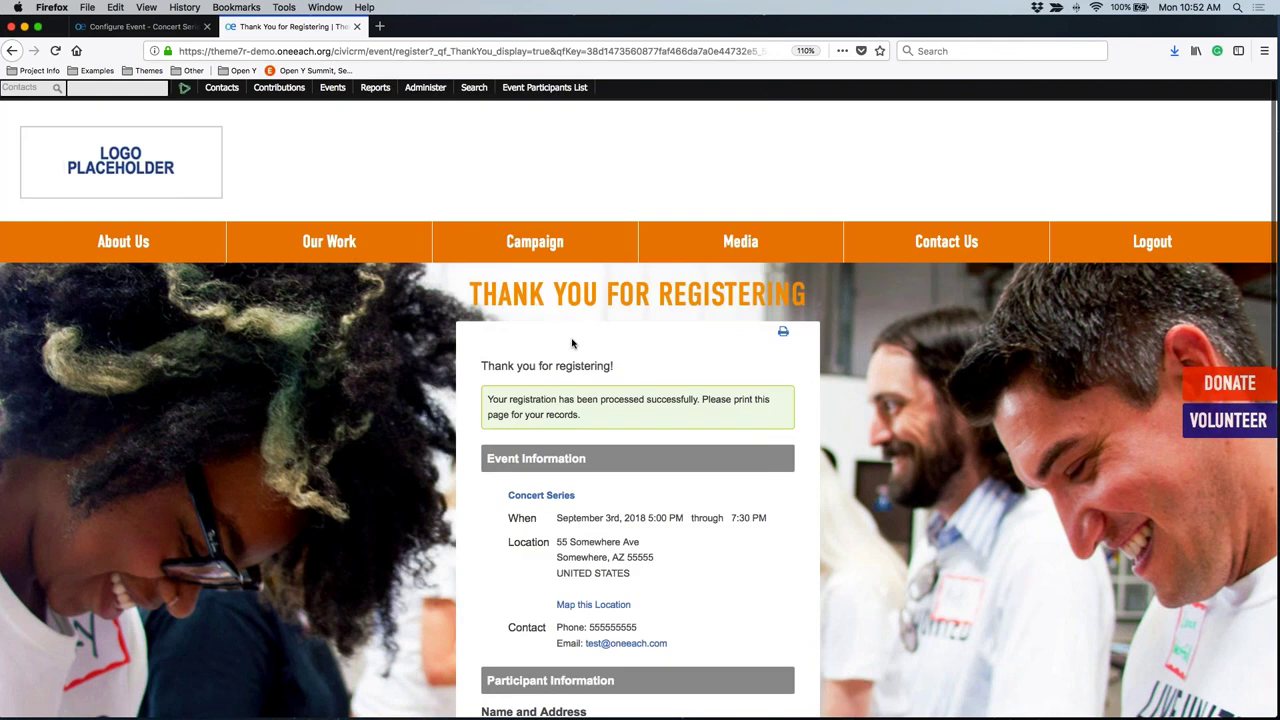
pyautogui.scroll(-4, 573, 343)
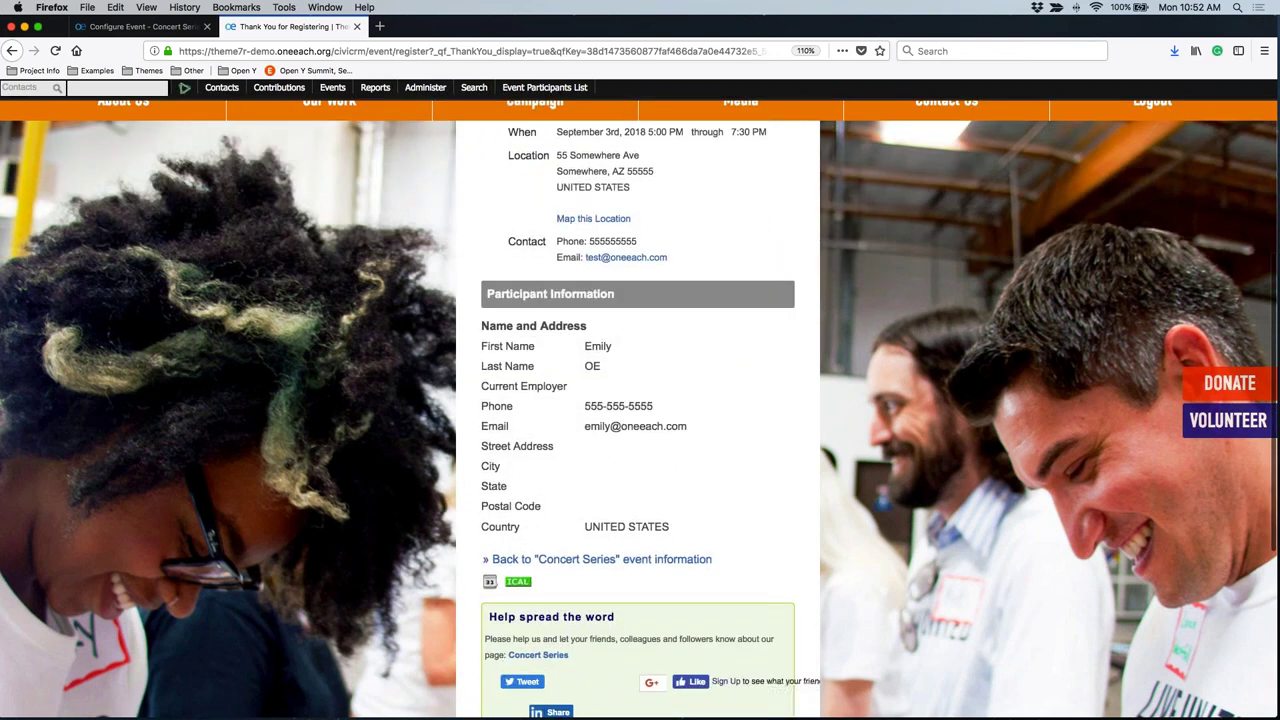
pyautogui.scroll(-1, 638, 400)
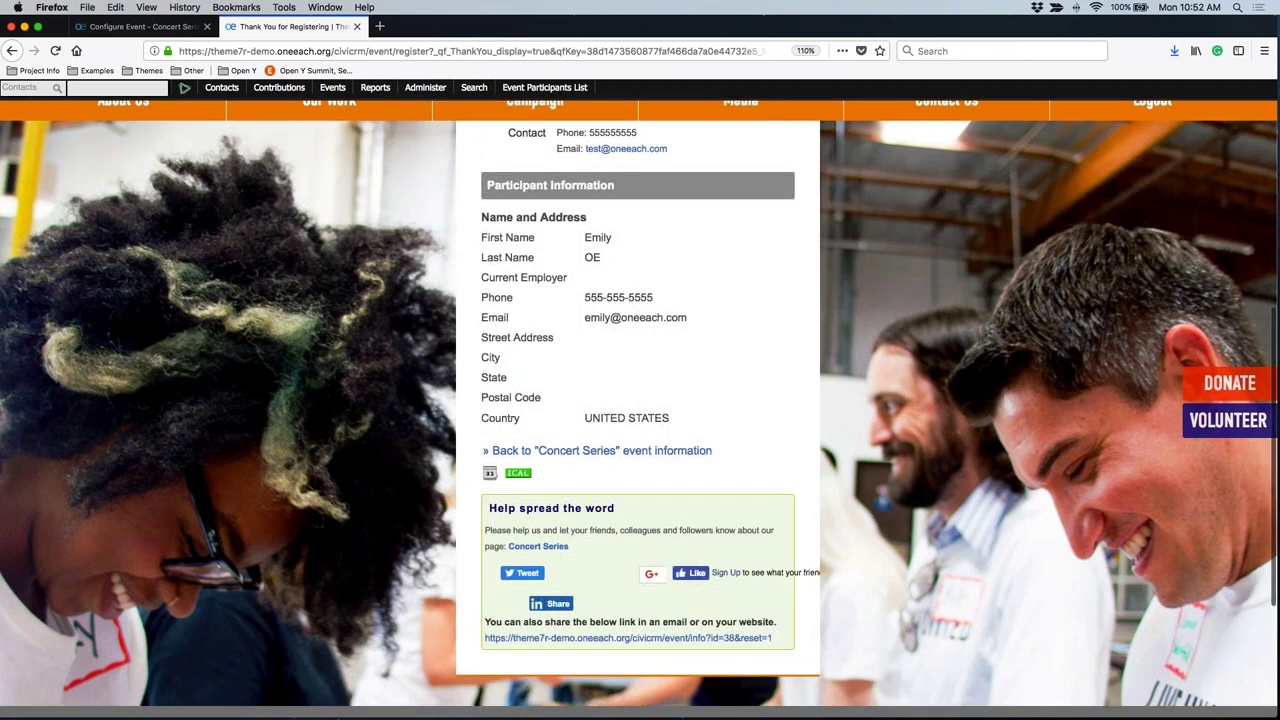
pyautogui.scroll(-2, 638, 400)
pyautogui.scroll(4, 638, 400)
pyautogui.scroll(2, 638, 400)
pyautogui.scroll(1, 638, 400)
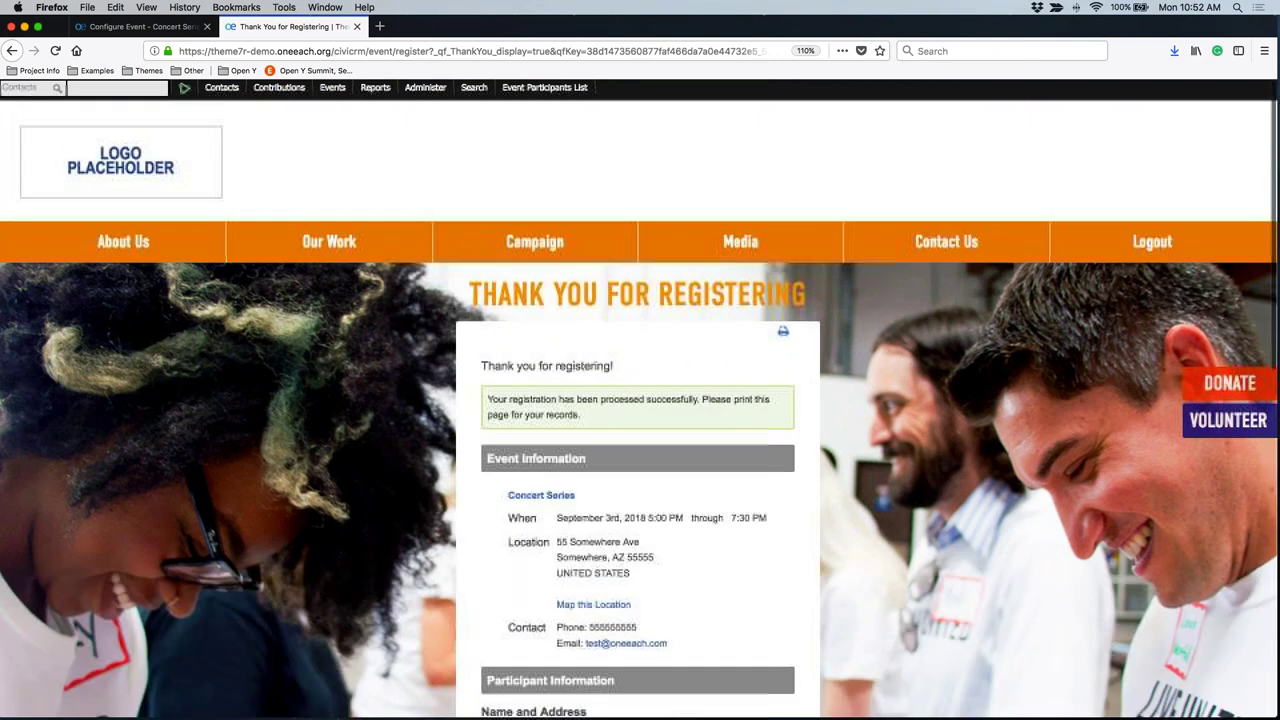